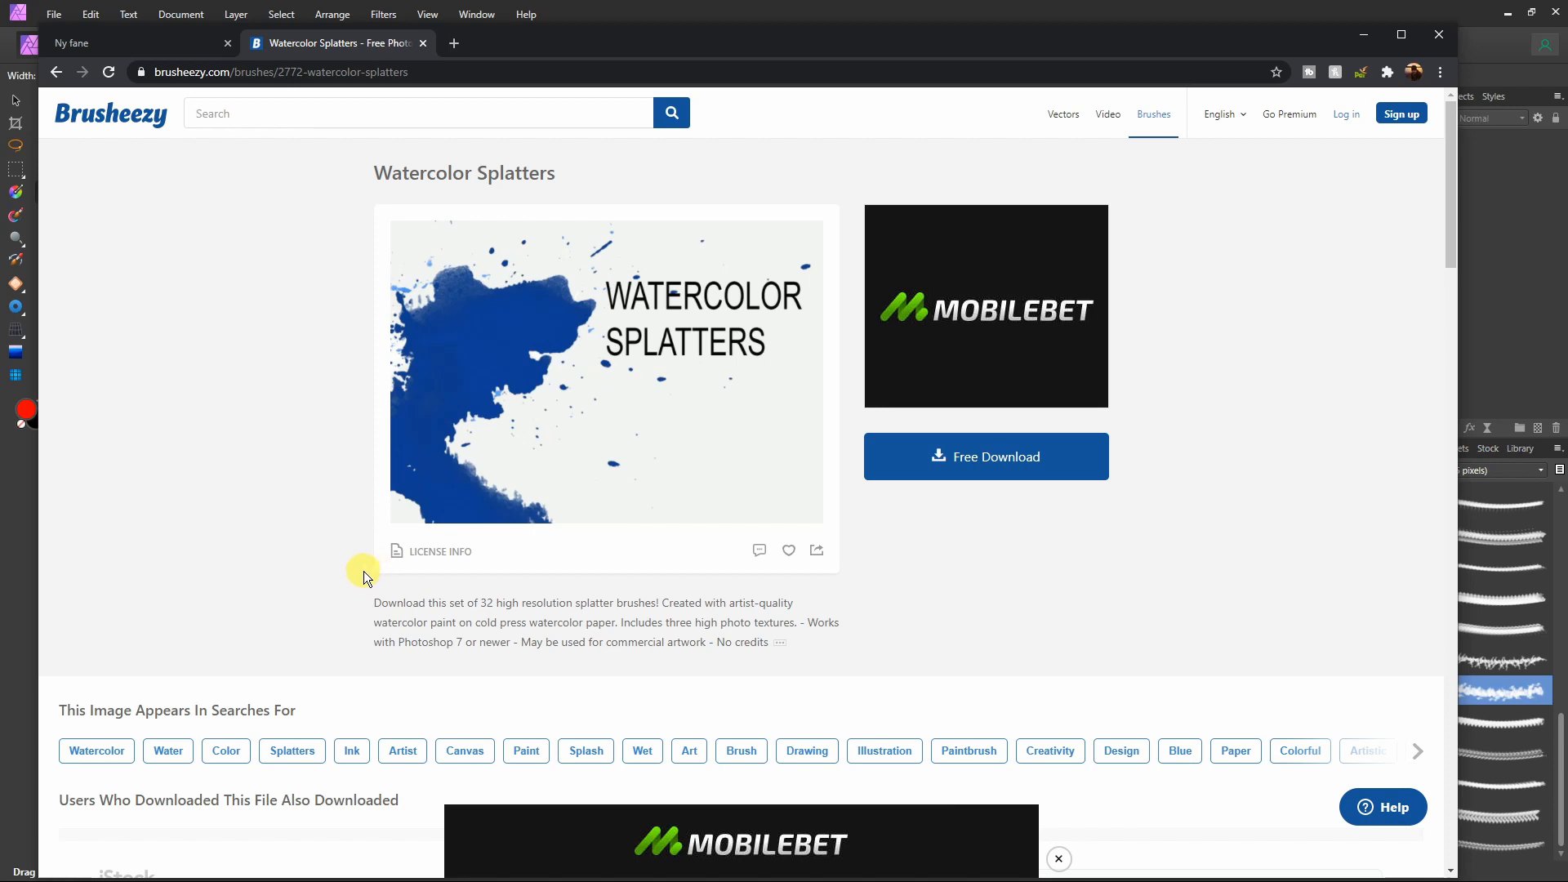
- Highlight the commercial-use note in the Watercolor Splatters brush description, and switch to Affinity Photo
drag(524, 642, 686, 646)
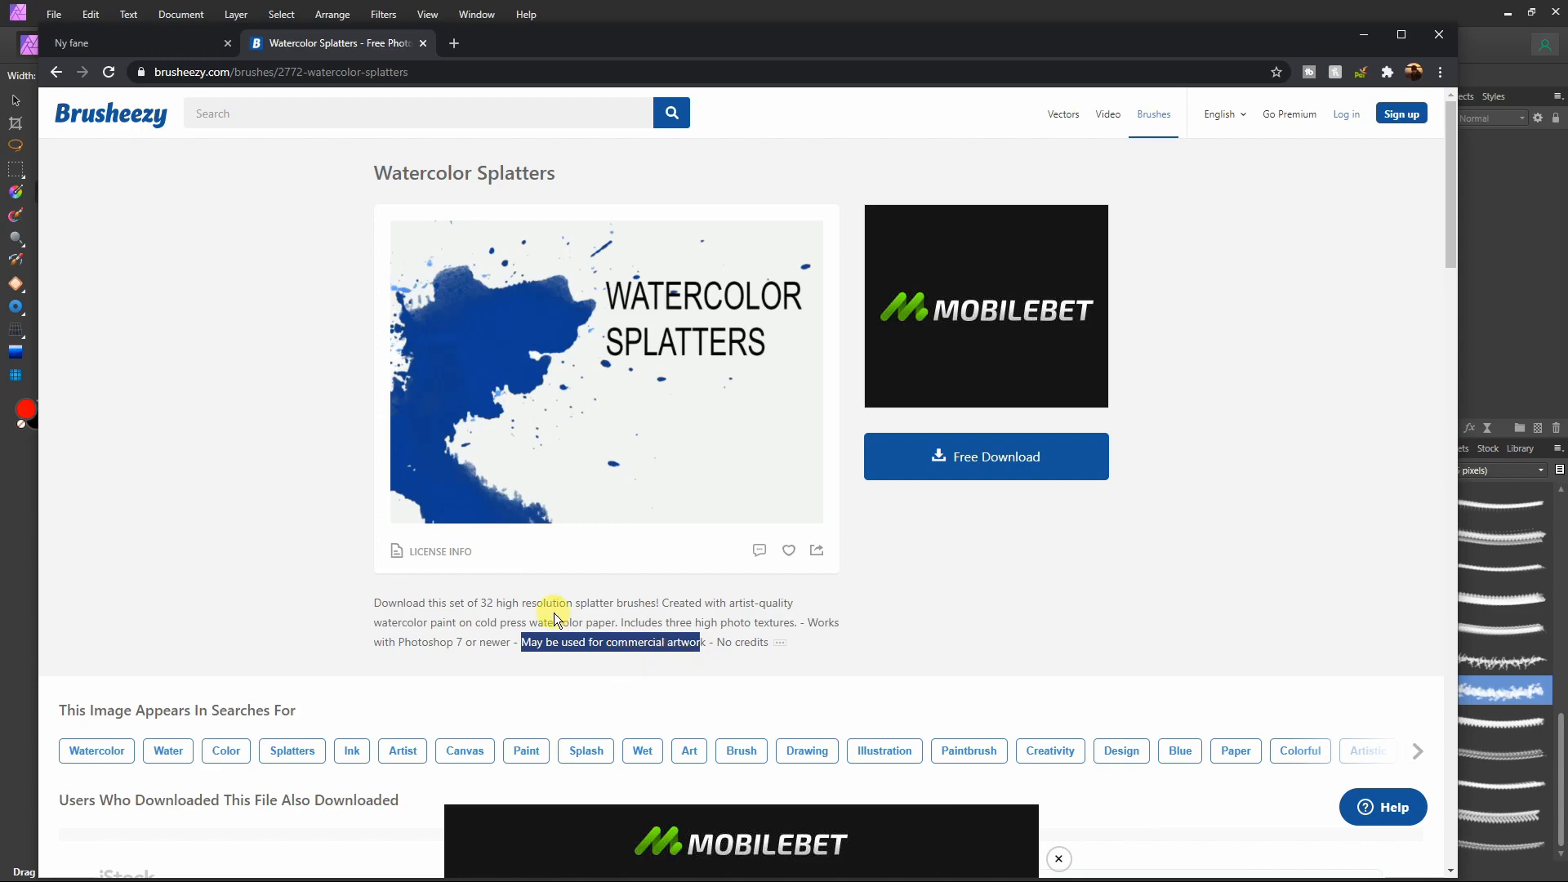
key(alt+Tab)
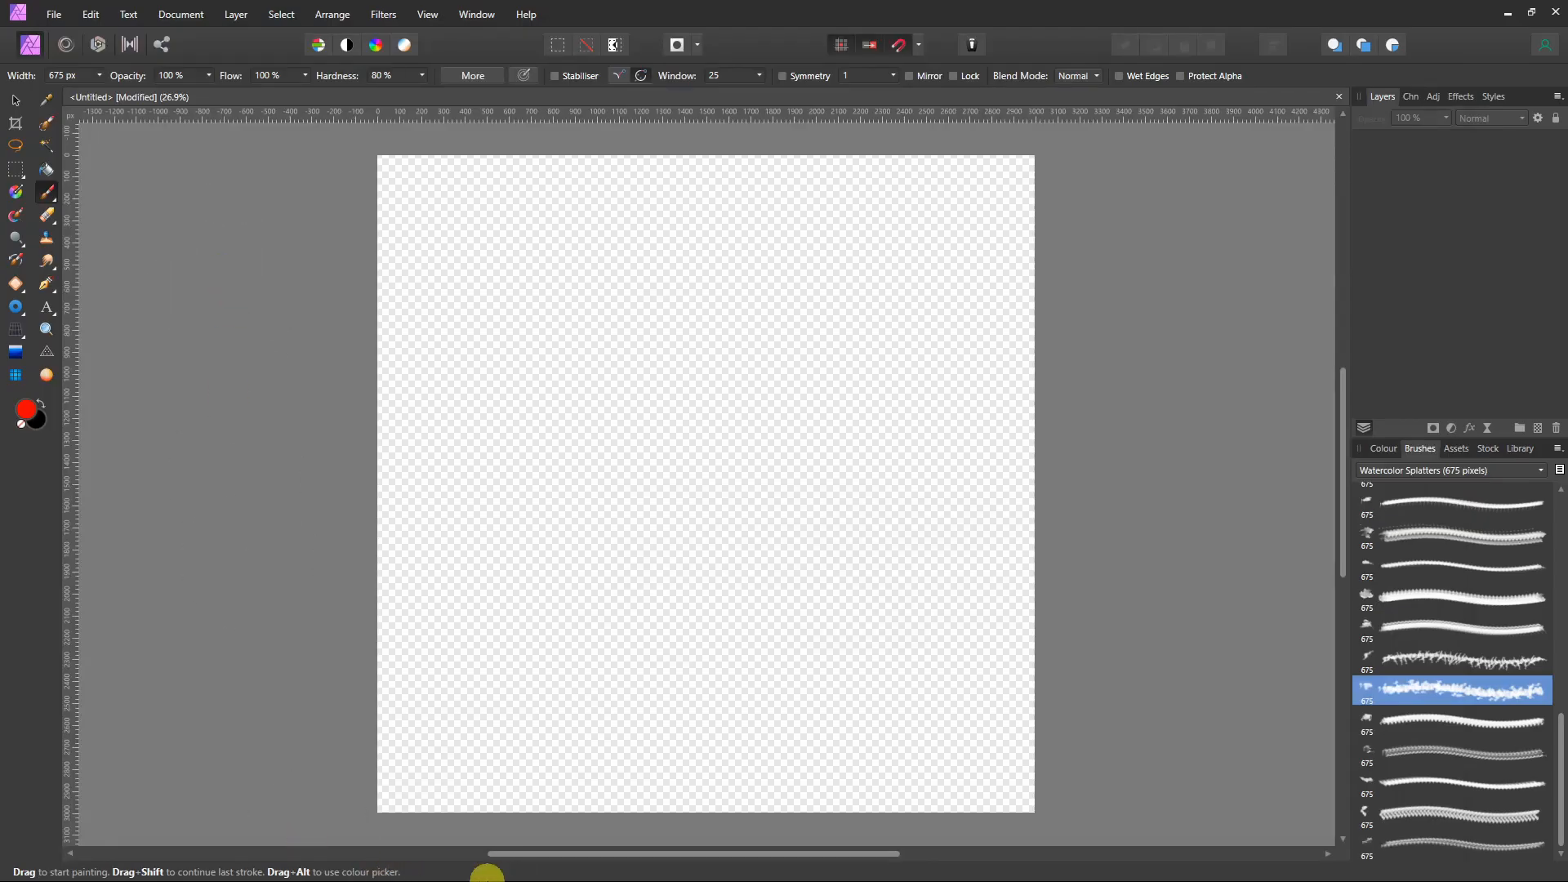
- Locate Watercolor Splatters (675 pixels).abr in the brushes folder under Documents using File Explorer, and return to Affinity Photo
key(super)
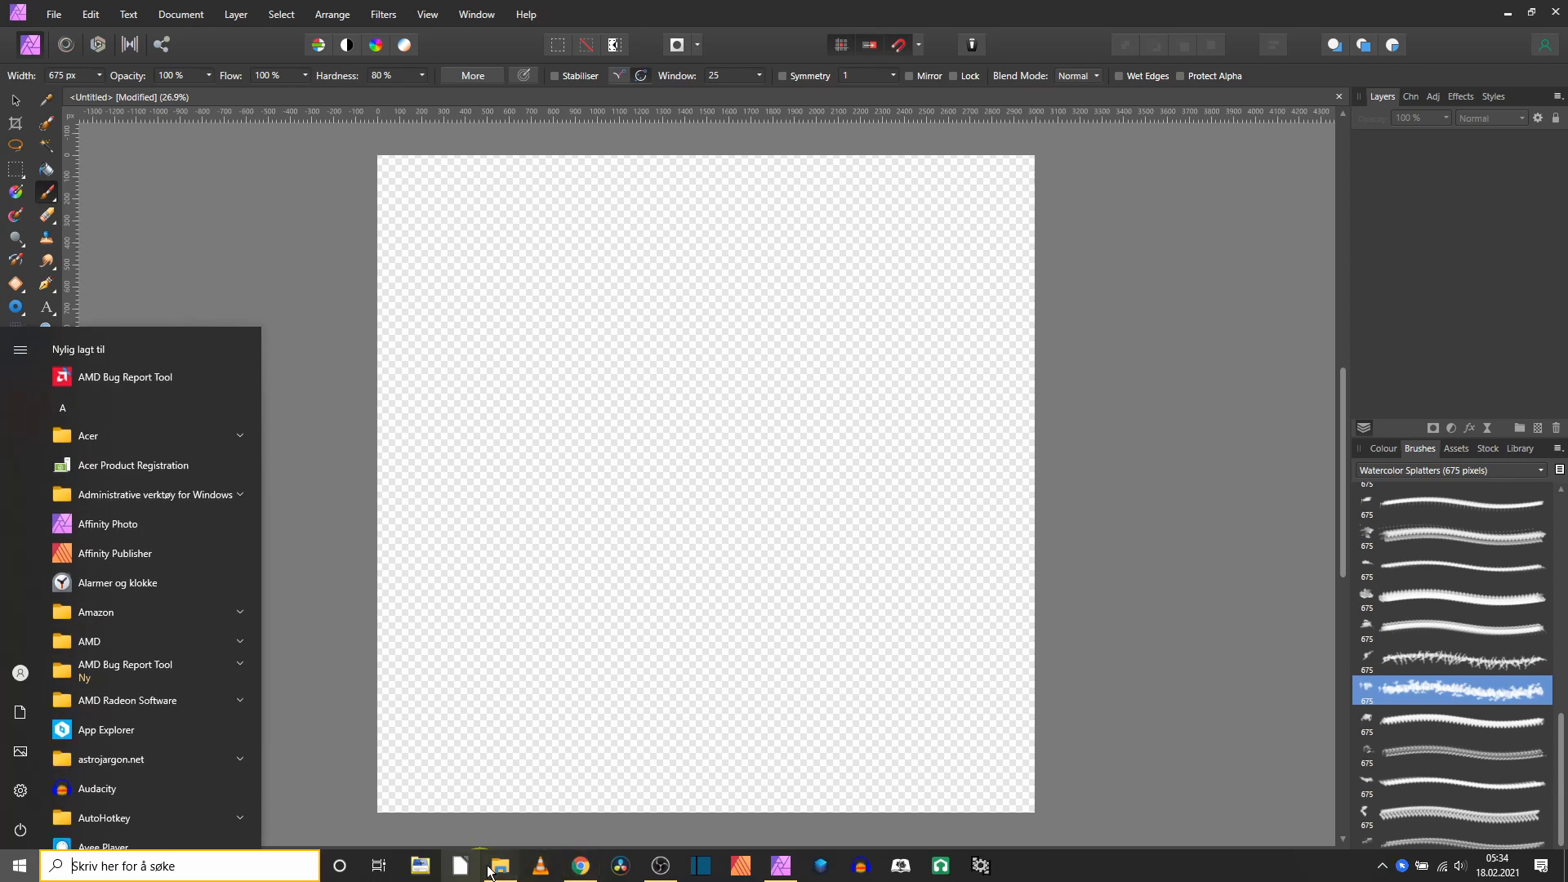
click(500, 866)
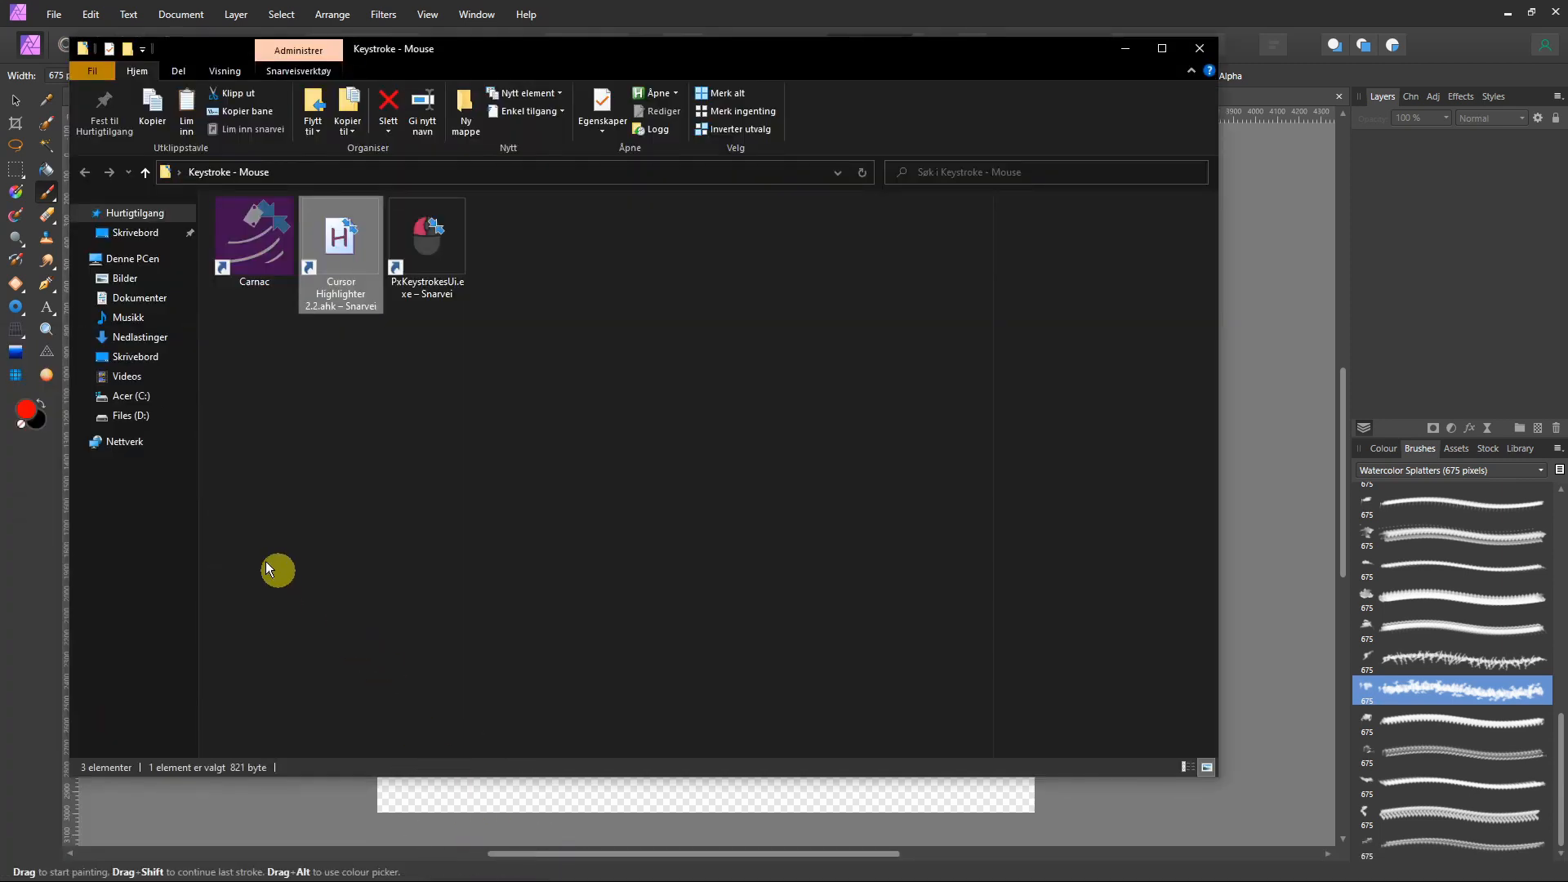
click(113, 339)
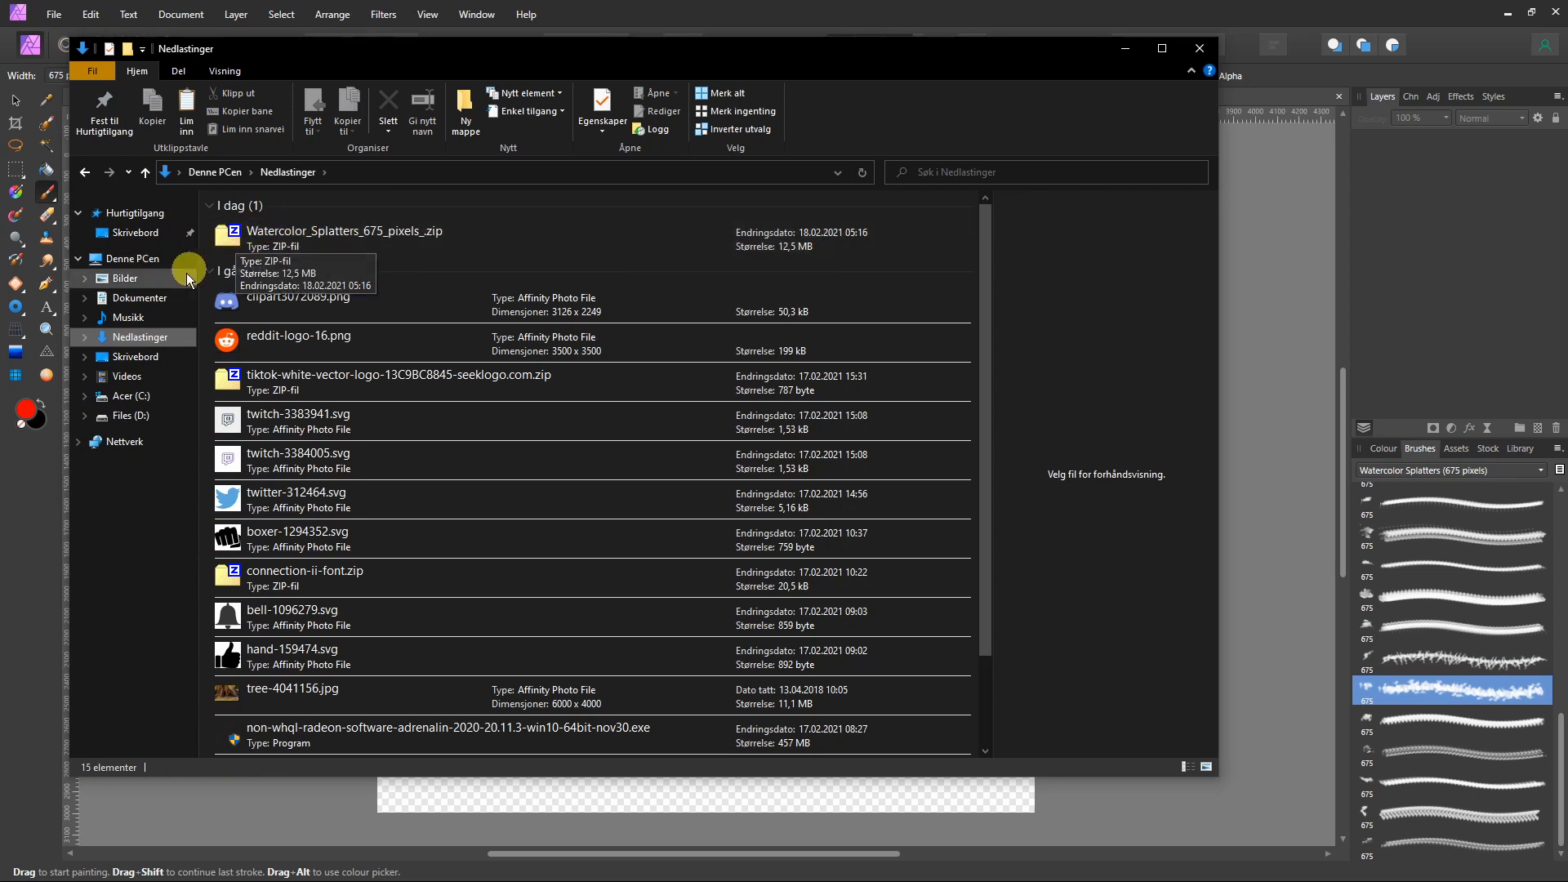
click(150, 302)
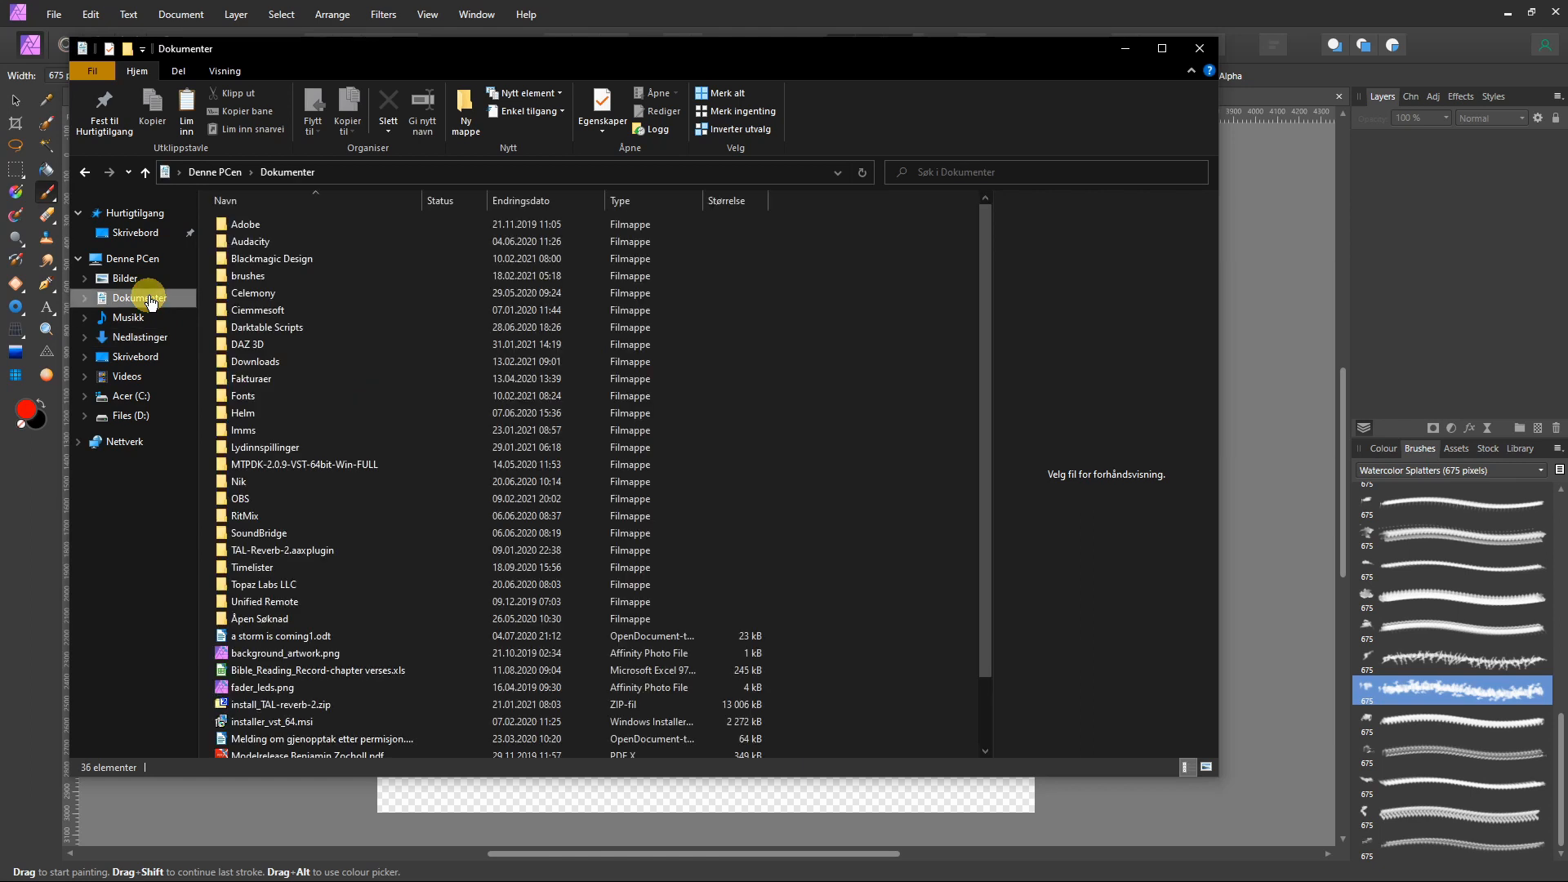
double_click(233, 277)
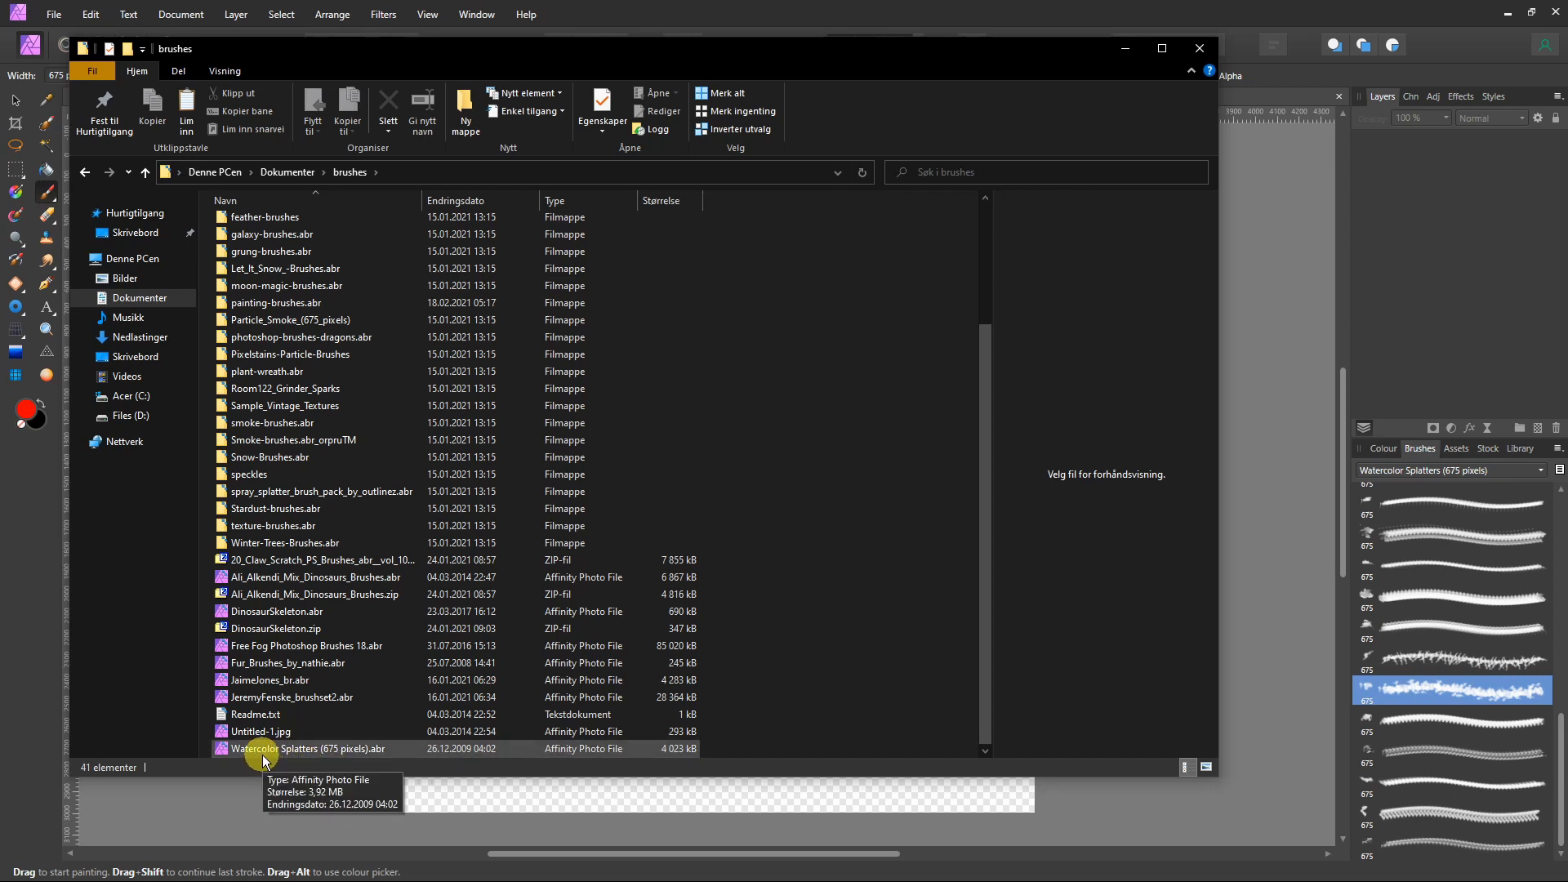
click(1284, 270)
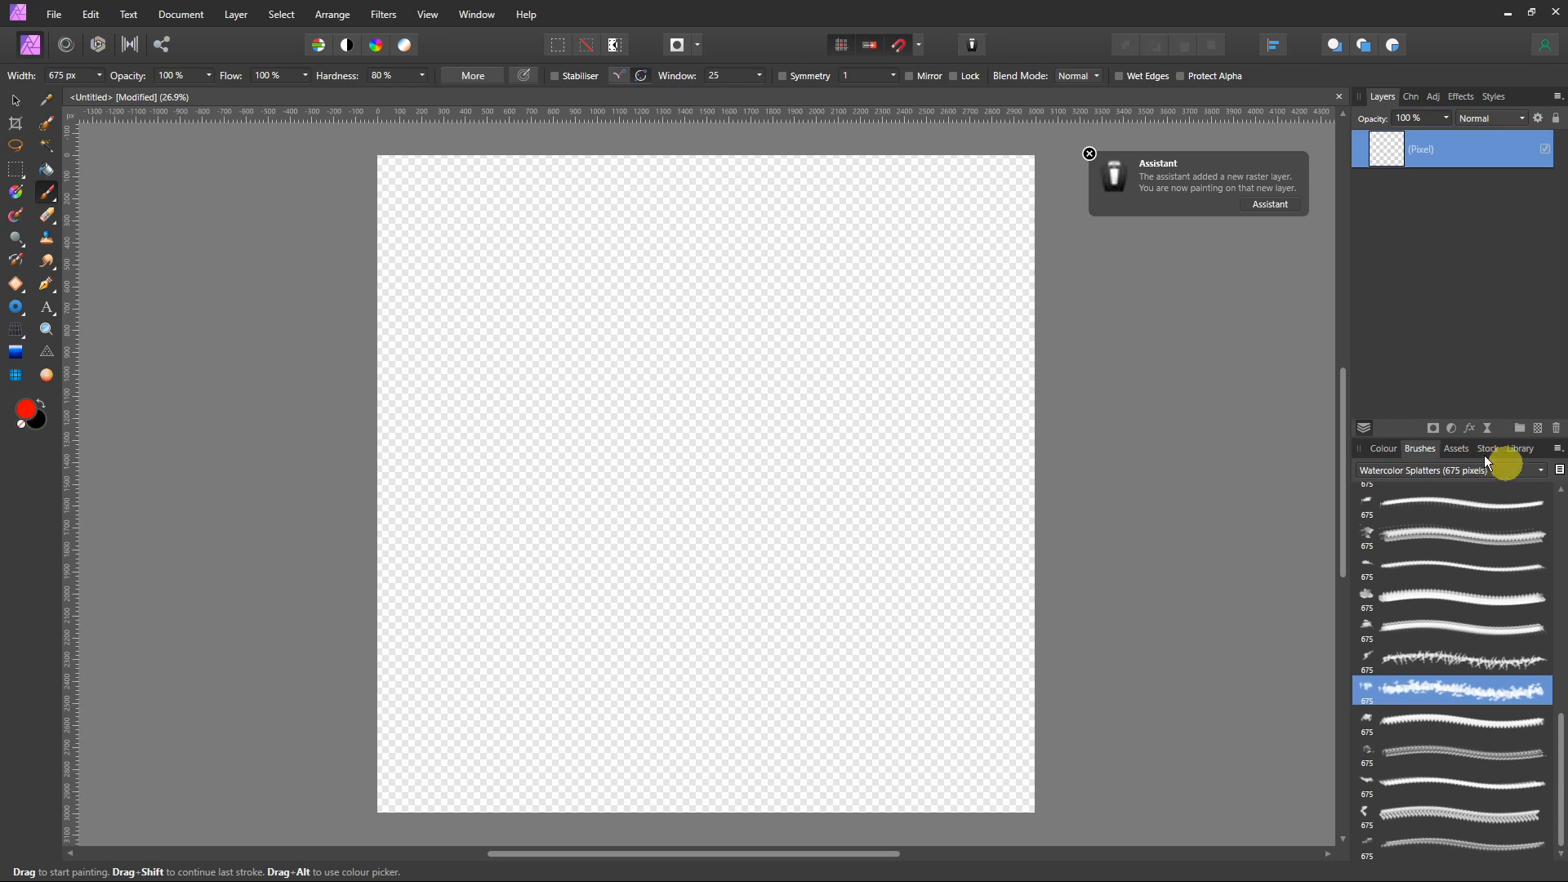
- Check that the Brushes studio panel is enabled, and bring it to the front
click(429, 16)
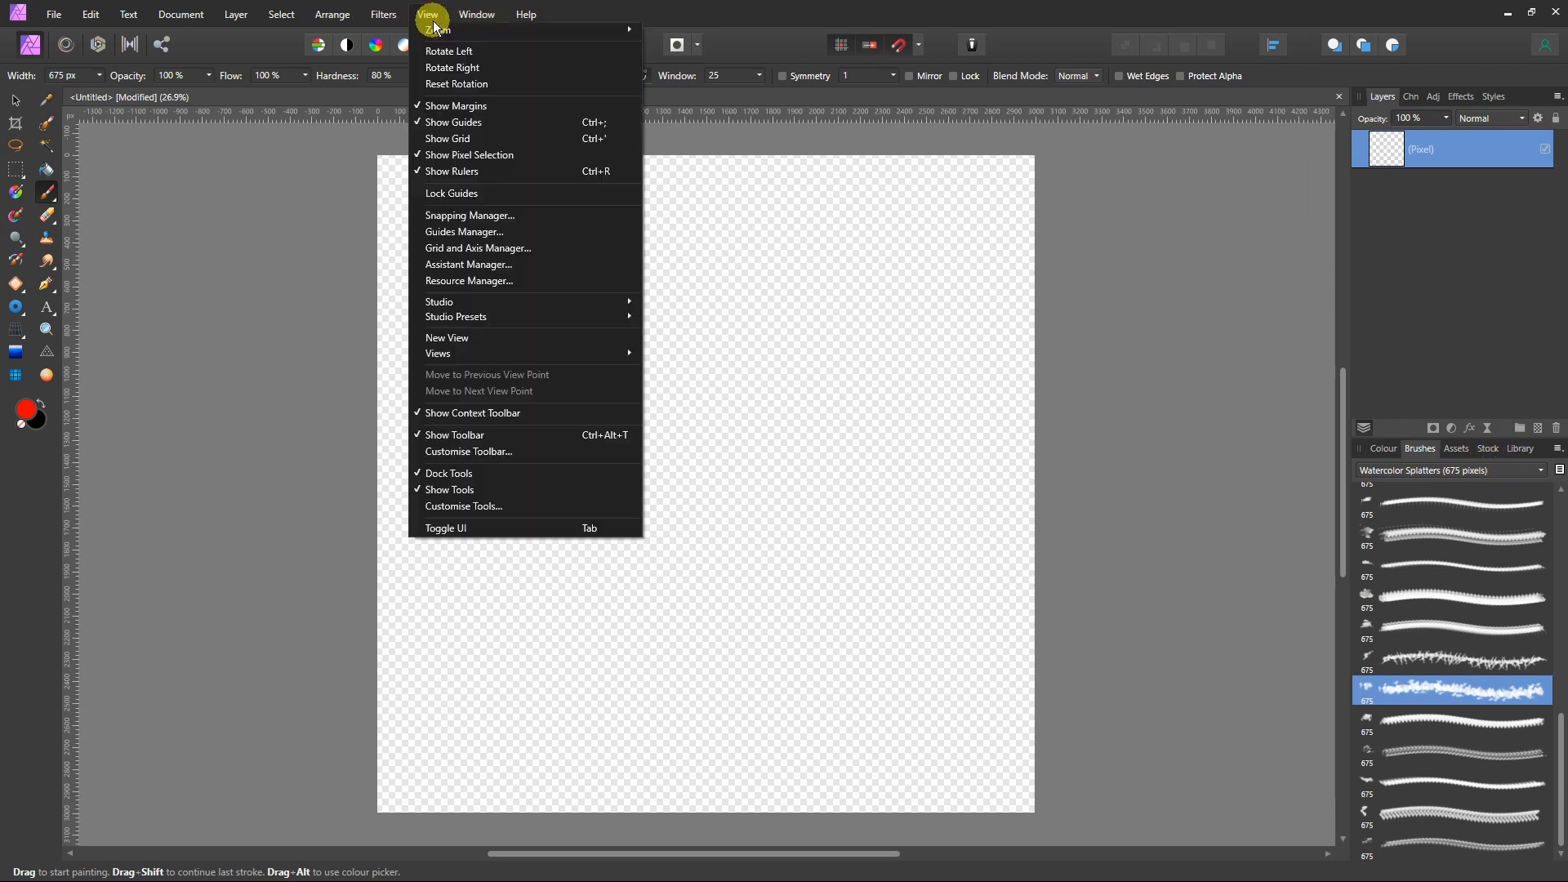
mouse_move(495, 309)
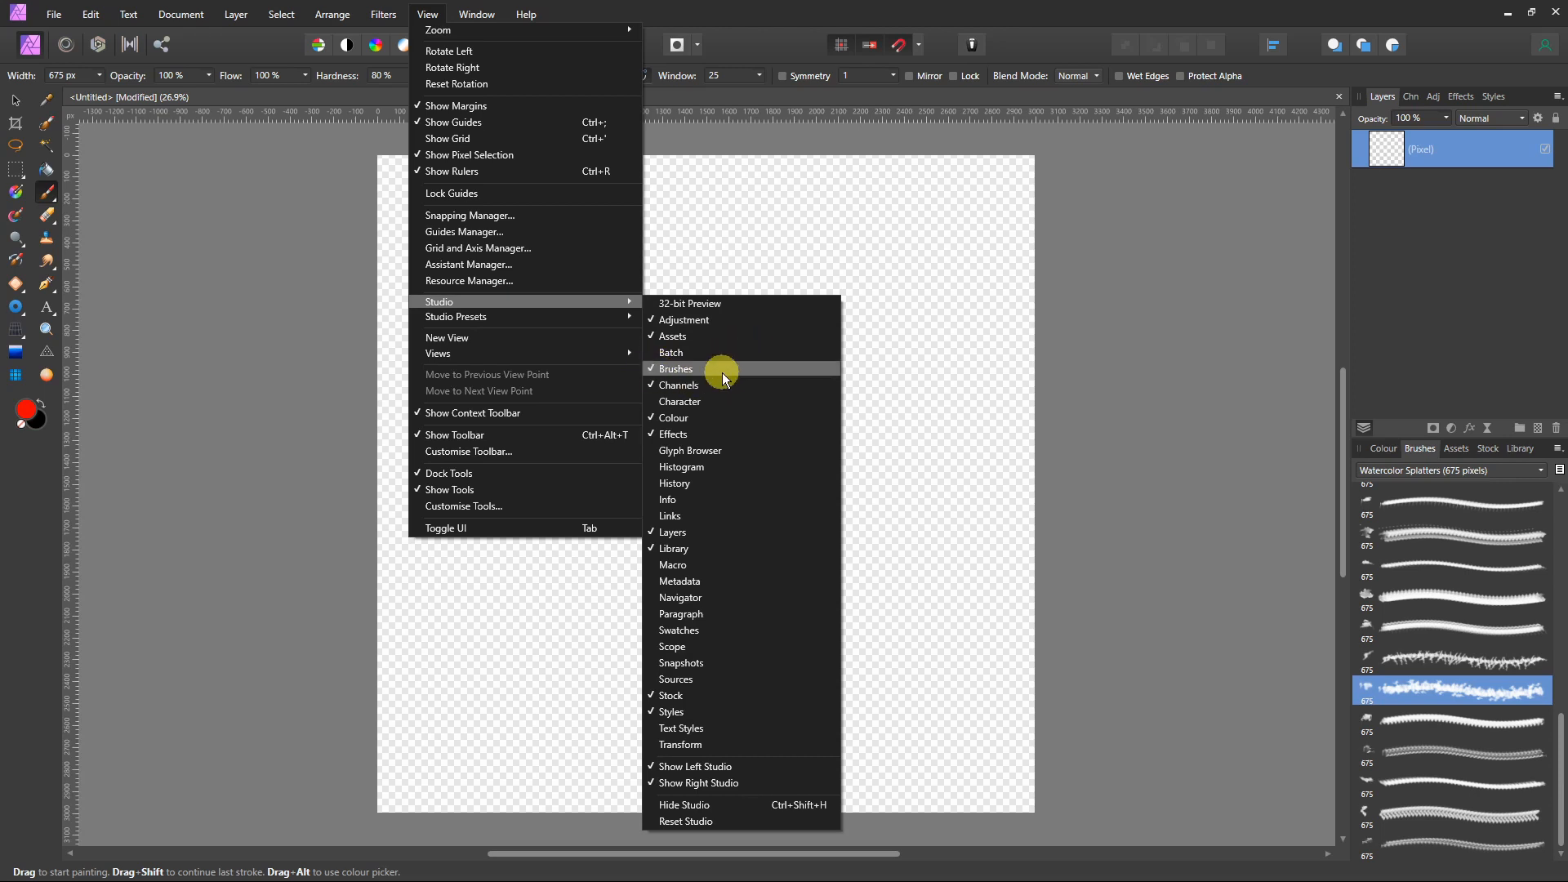
click(1419, 450)
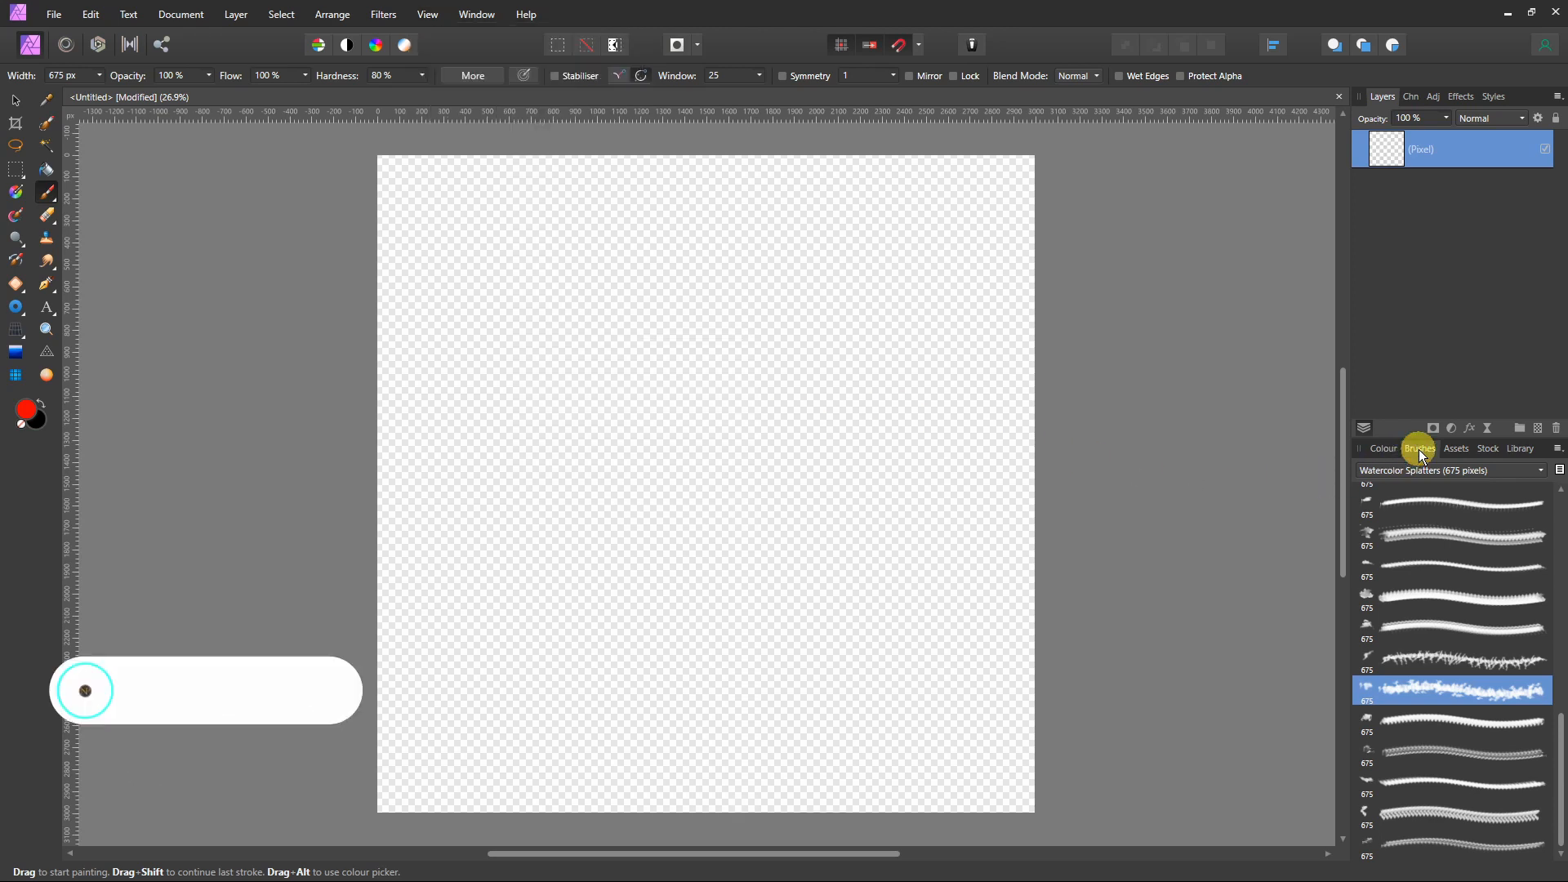
- Import the brush file Watercolor Splatters (675 pixels).abr from the brushes folder
click(1557, 451)
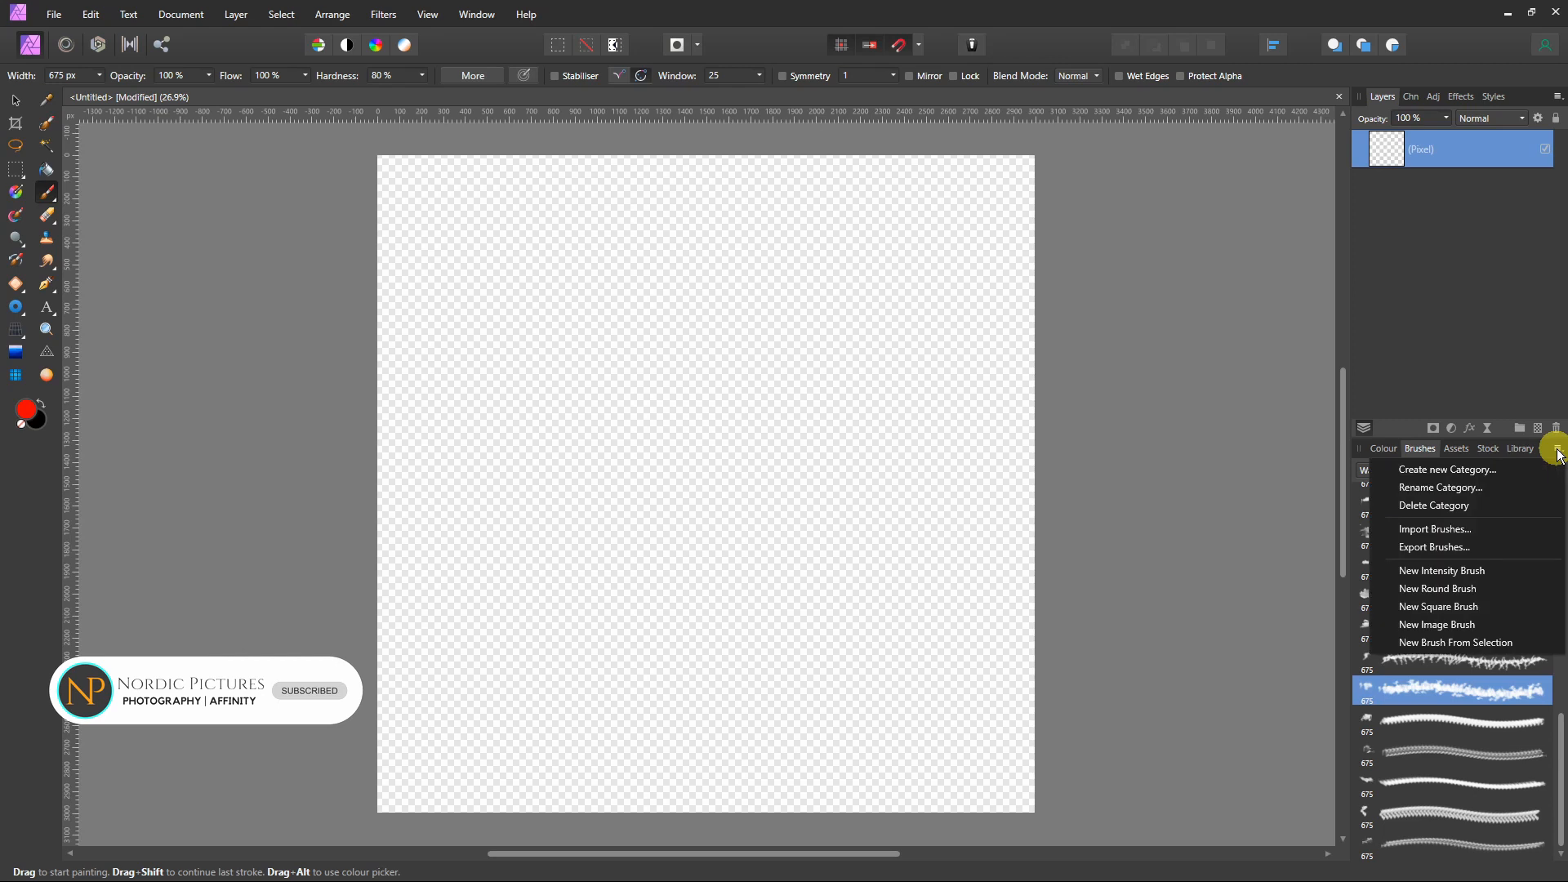
click(1423, 532)
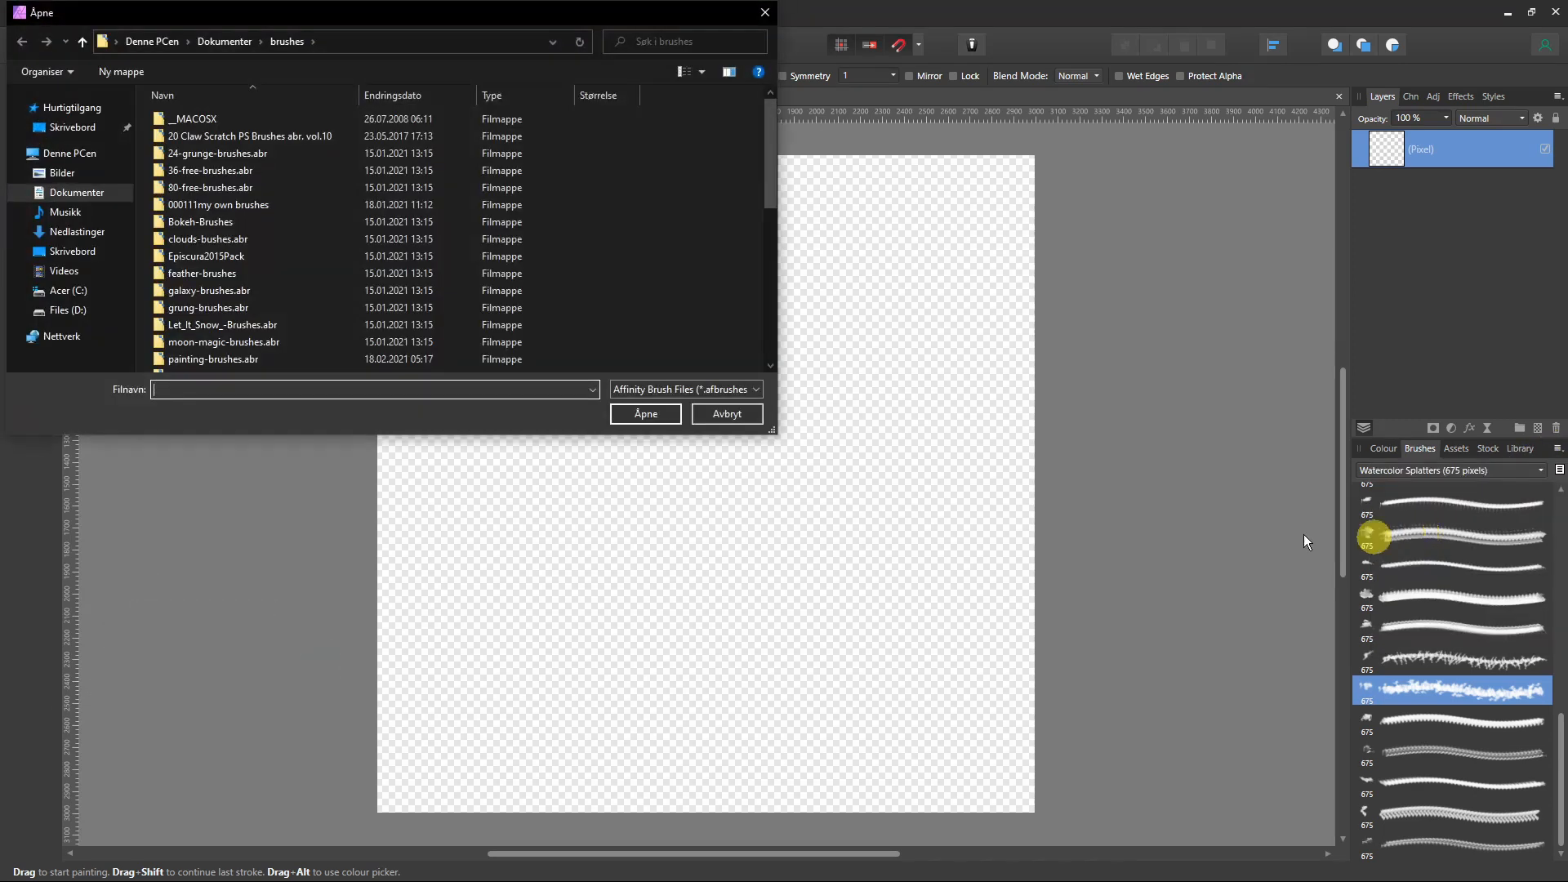
scroll(204, 245, down, 8)
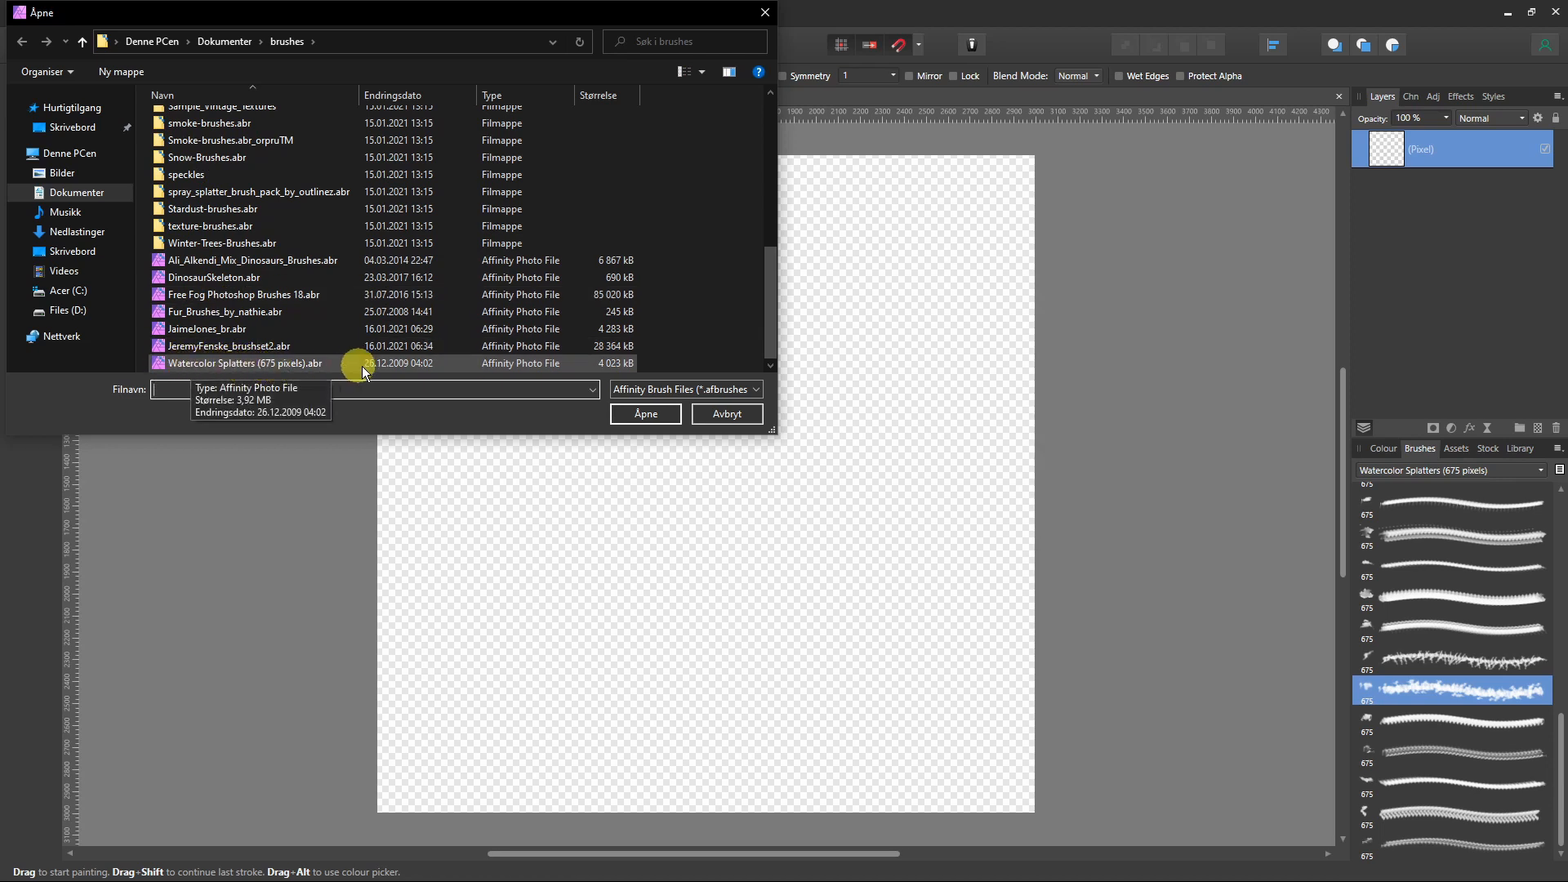
click(238, 367)
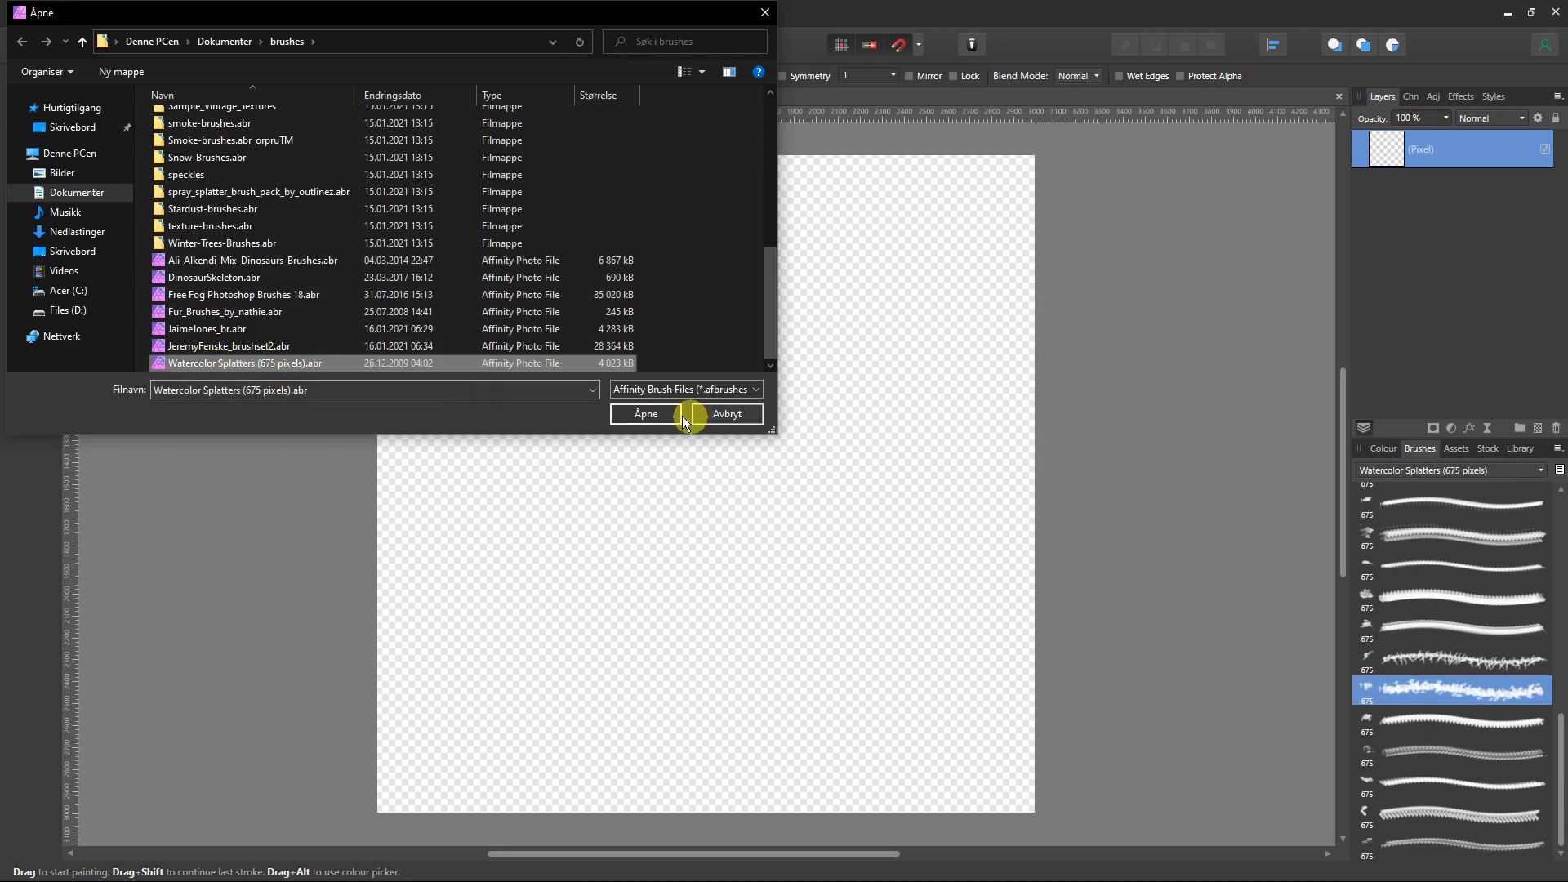
click(645, 414)
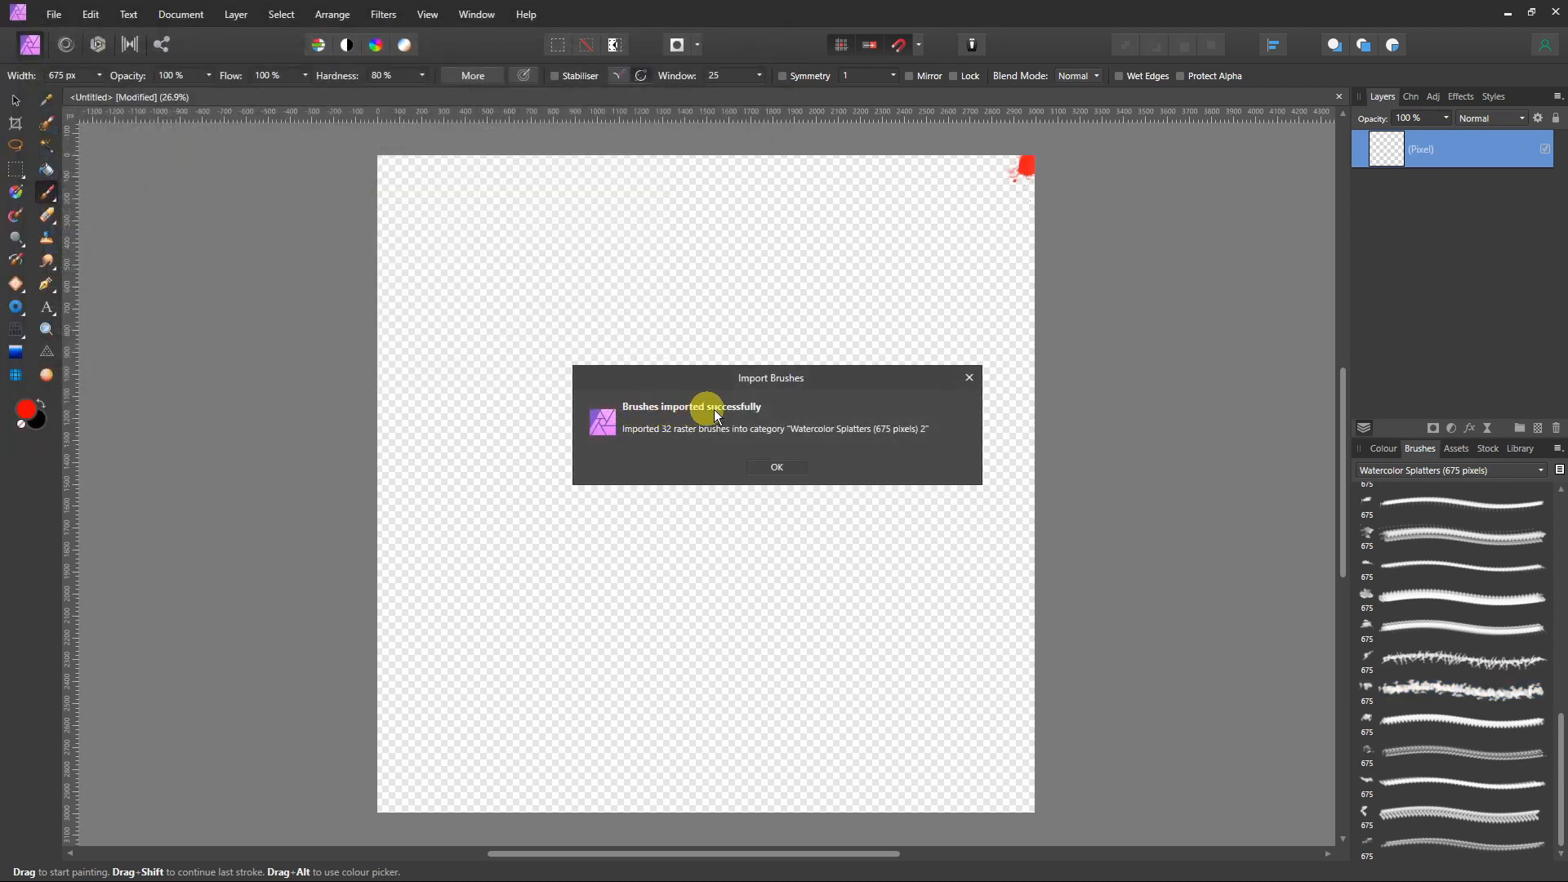
key(Return)
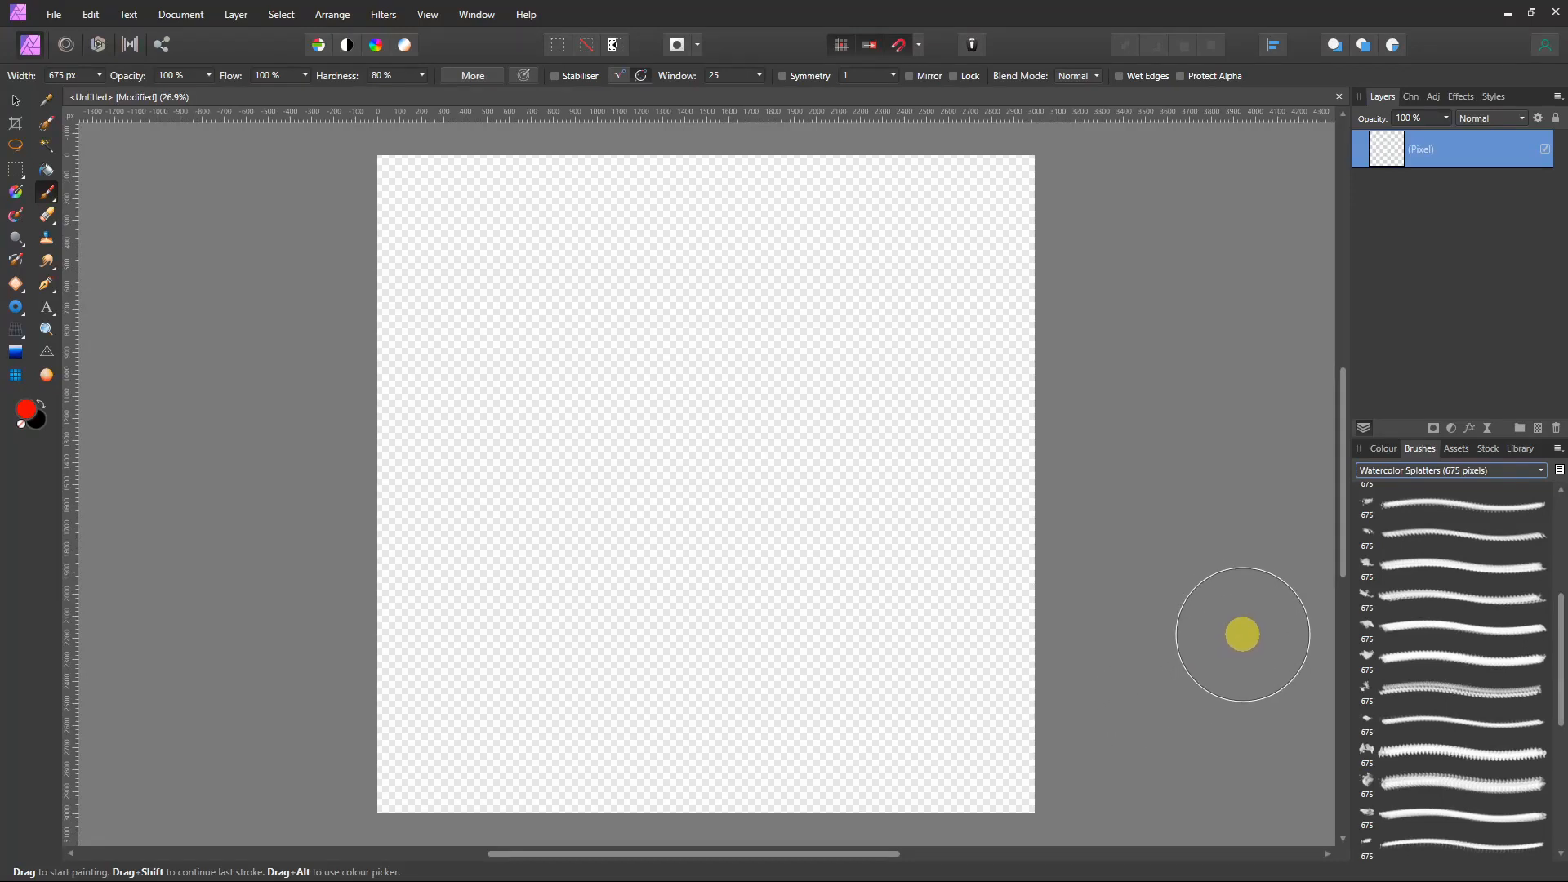
- Stamp a red splat on the canvas with a Watercolor Splatters brush enlarged to about 1561 px, and another above it at about 1358 px
scroll(1454, 669, down, 5)
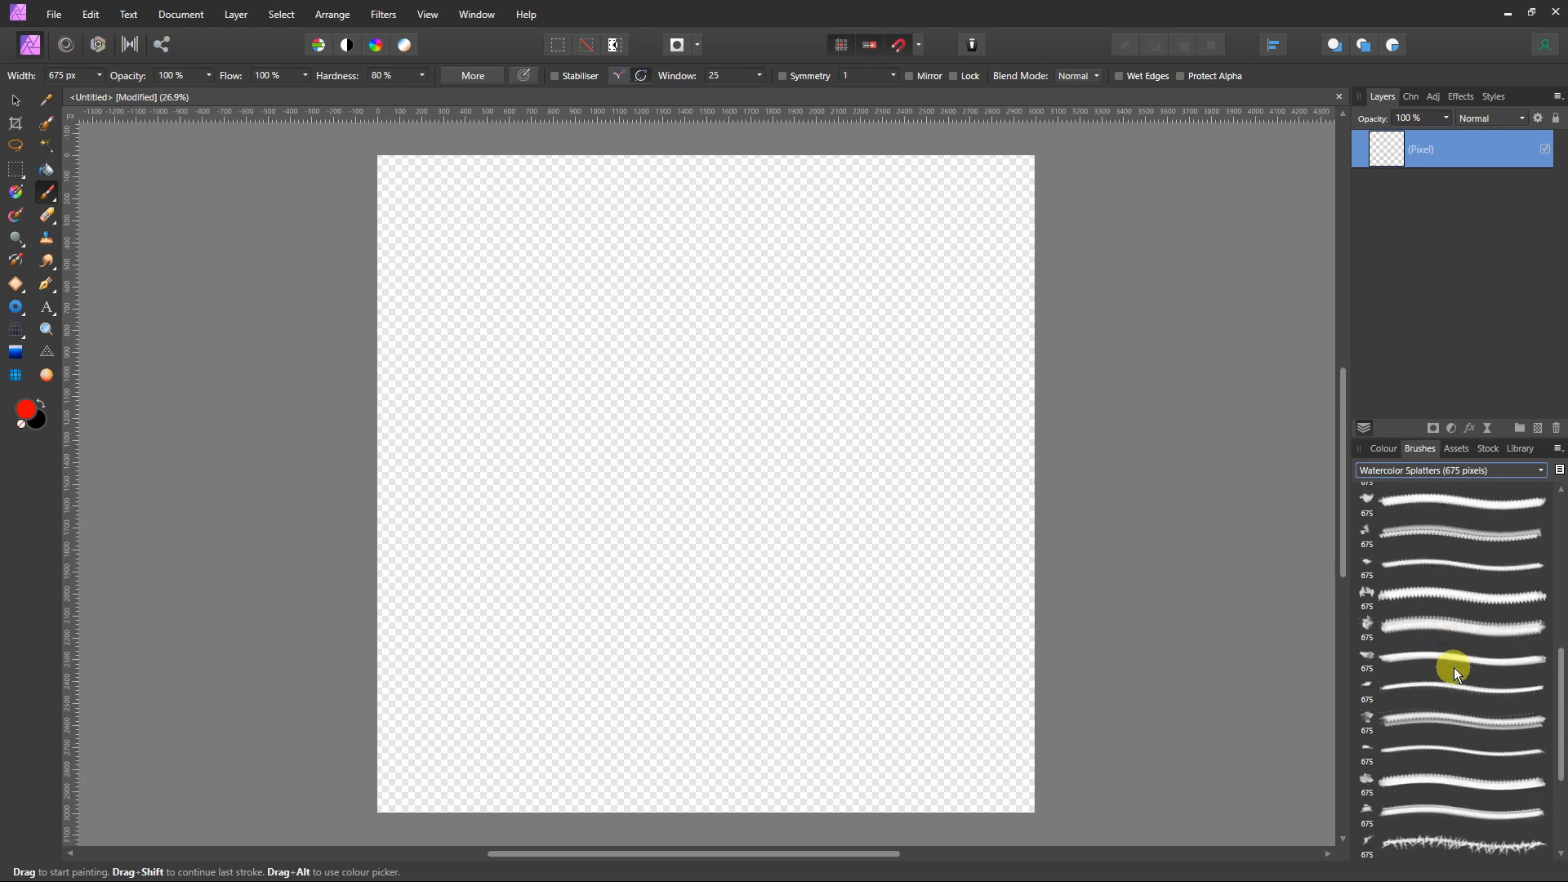
scroll(1453, 668, up, 5)
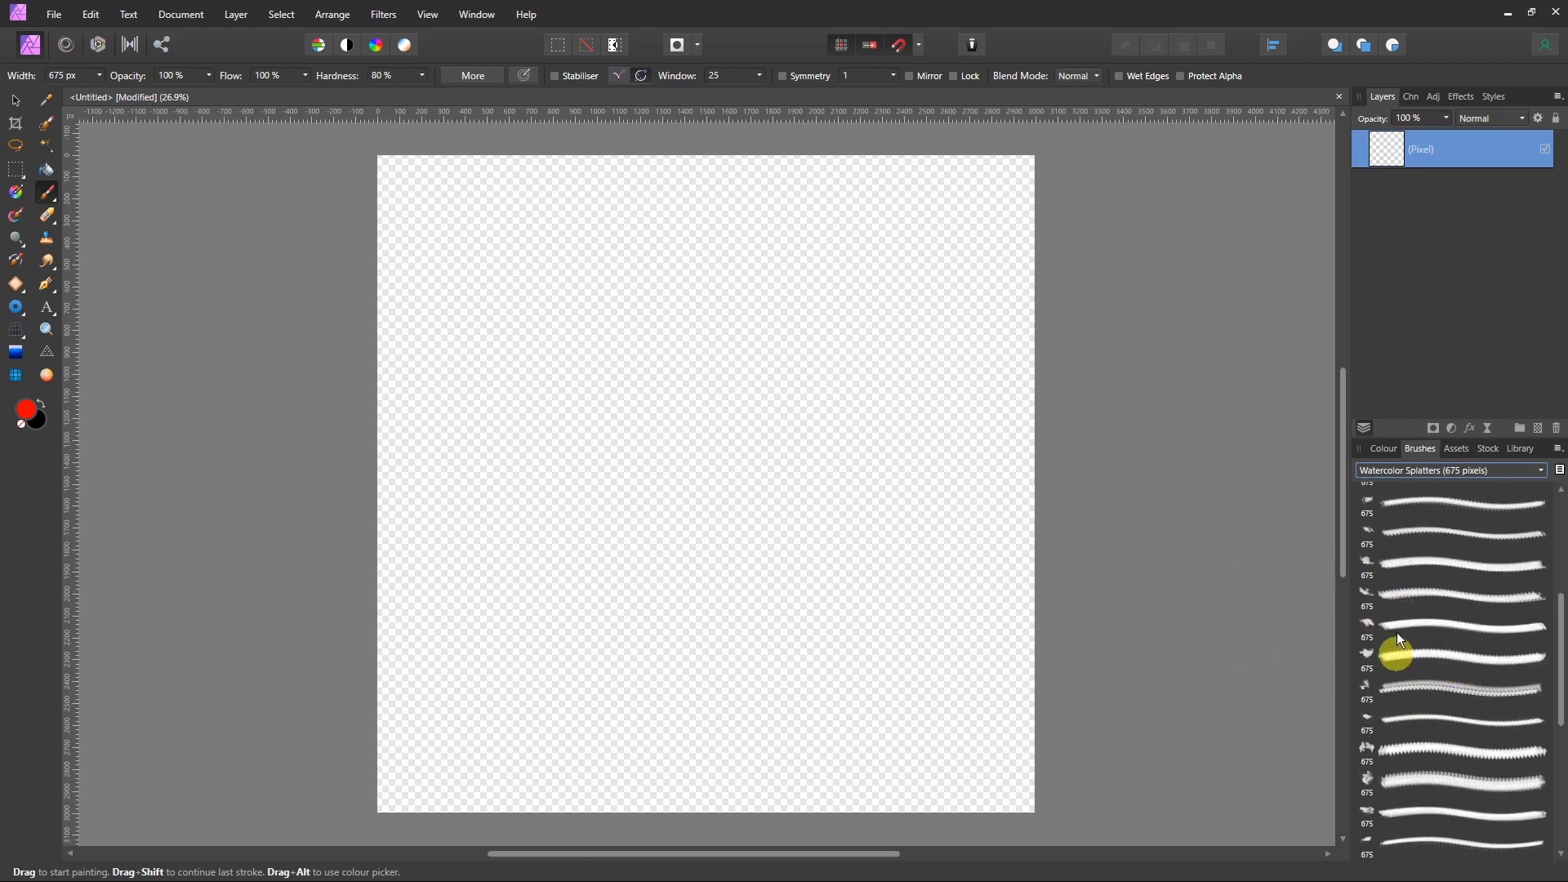
click(1366, 566)
mouse_move(848, 421)
mouse_down()
mouse_move(707, 386)
mouse_move(689, 401)
mouse_move(696, 432)
mouse_move(624, 535)
mouse_up()
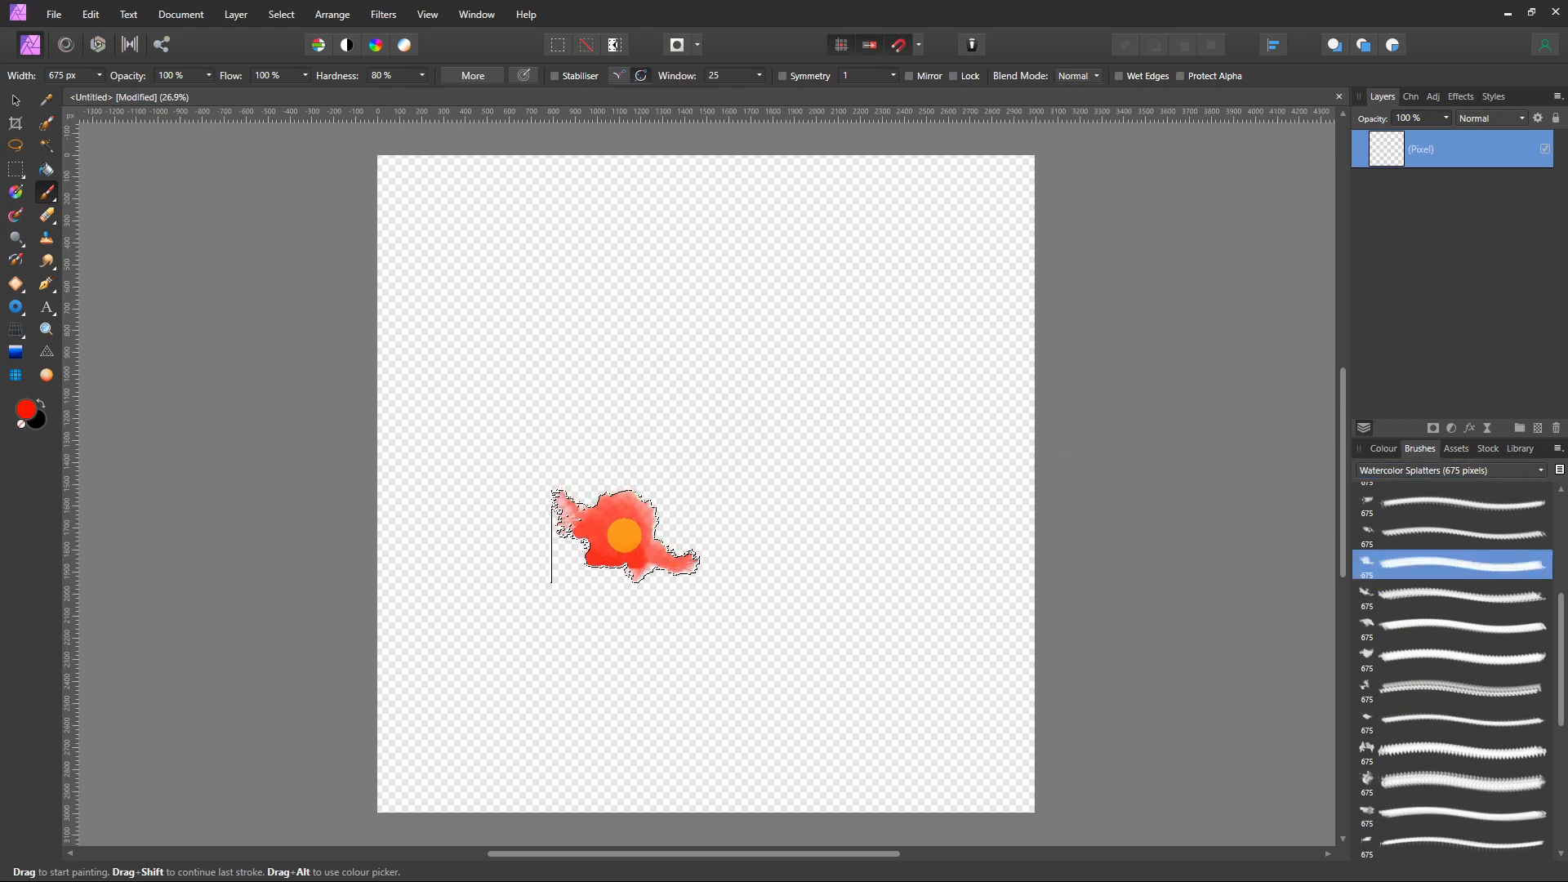
key(alt+x)
key(alt+x)
key(alt+x)
key(alt+x)
key(alt+x)
key(alt+x)
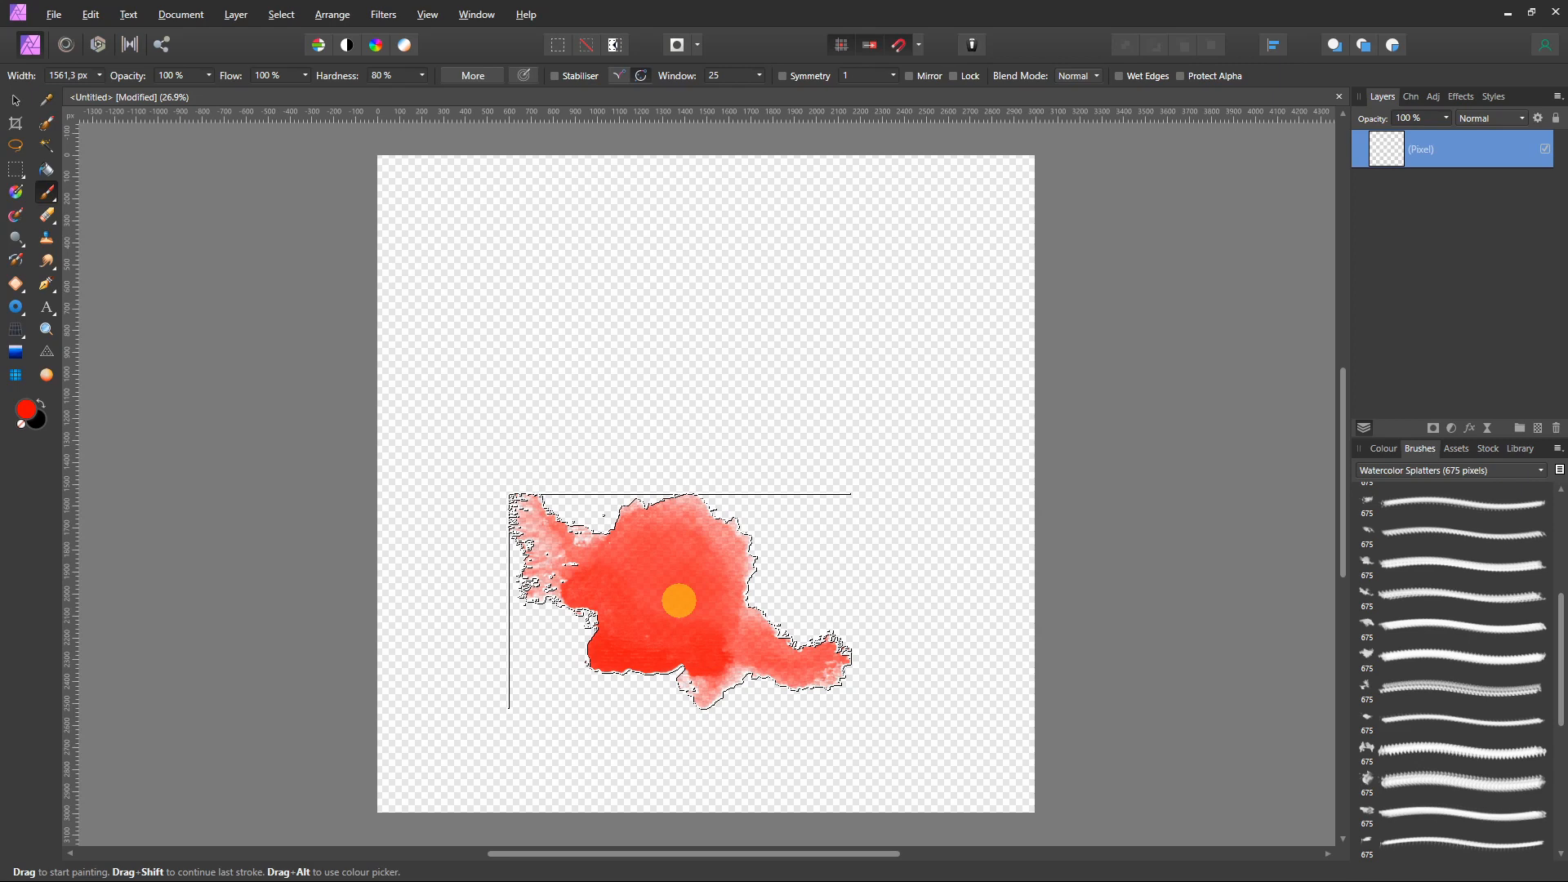
click(628, 586)
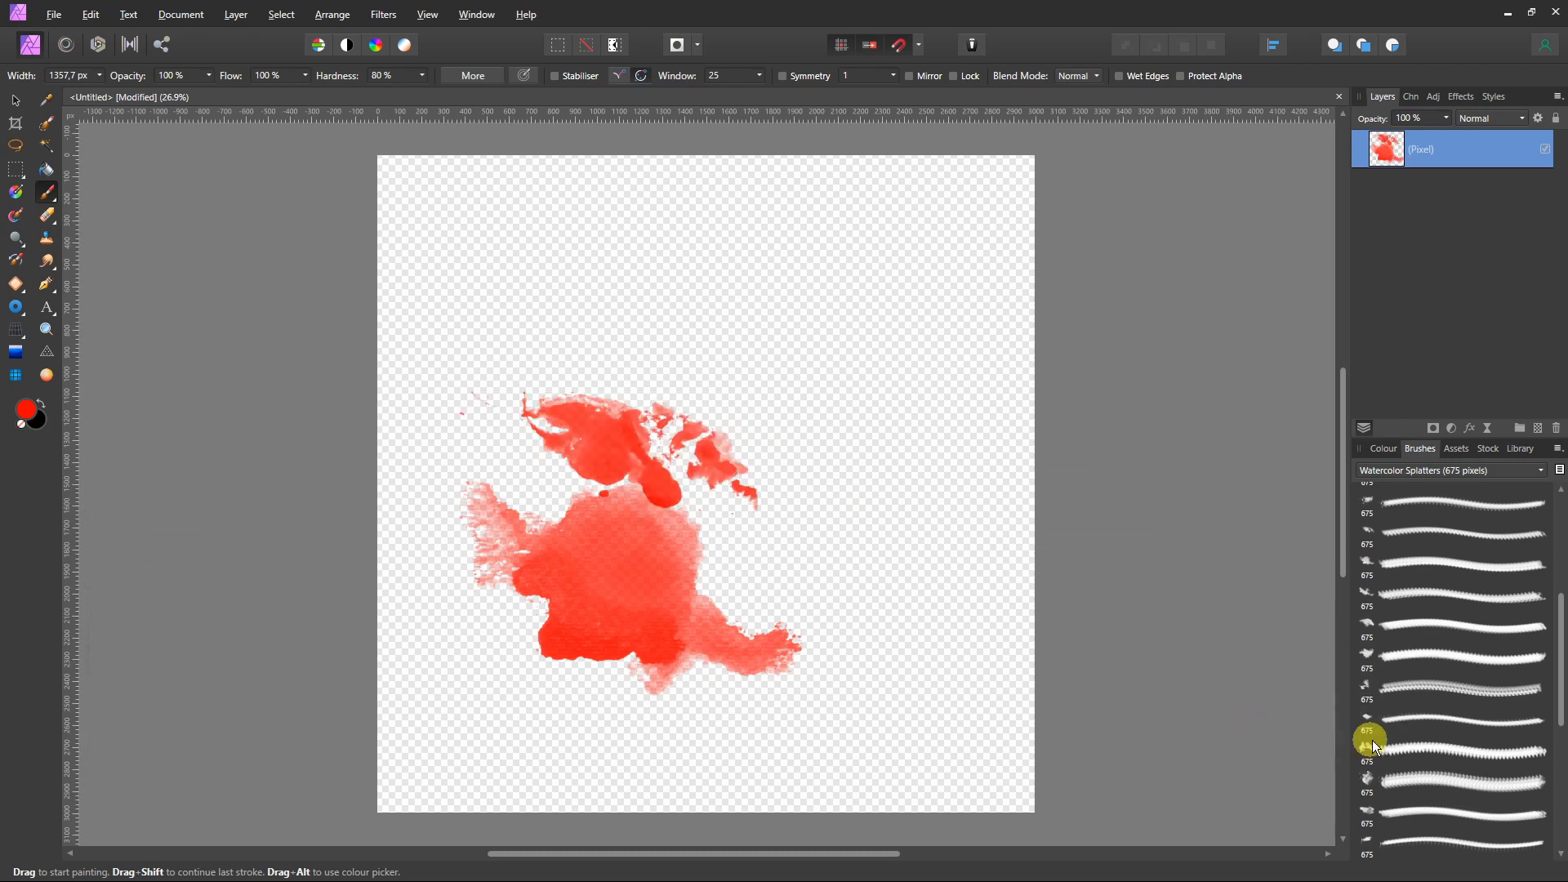
- Choose a different splatter brush, enlarge it to about 1181 px, and stamp it over the upper-left edge of the red splash
click(1357, 689)
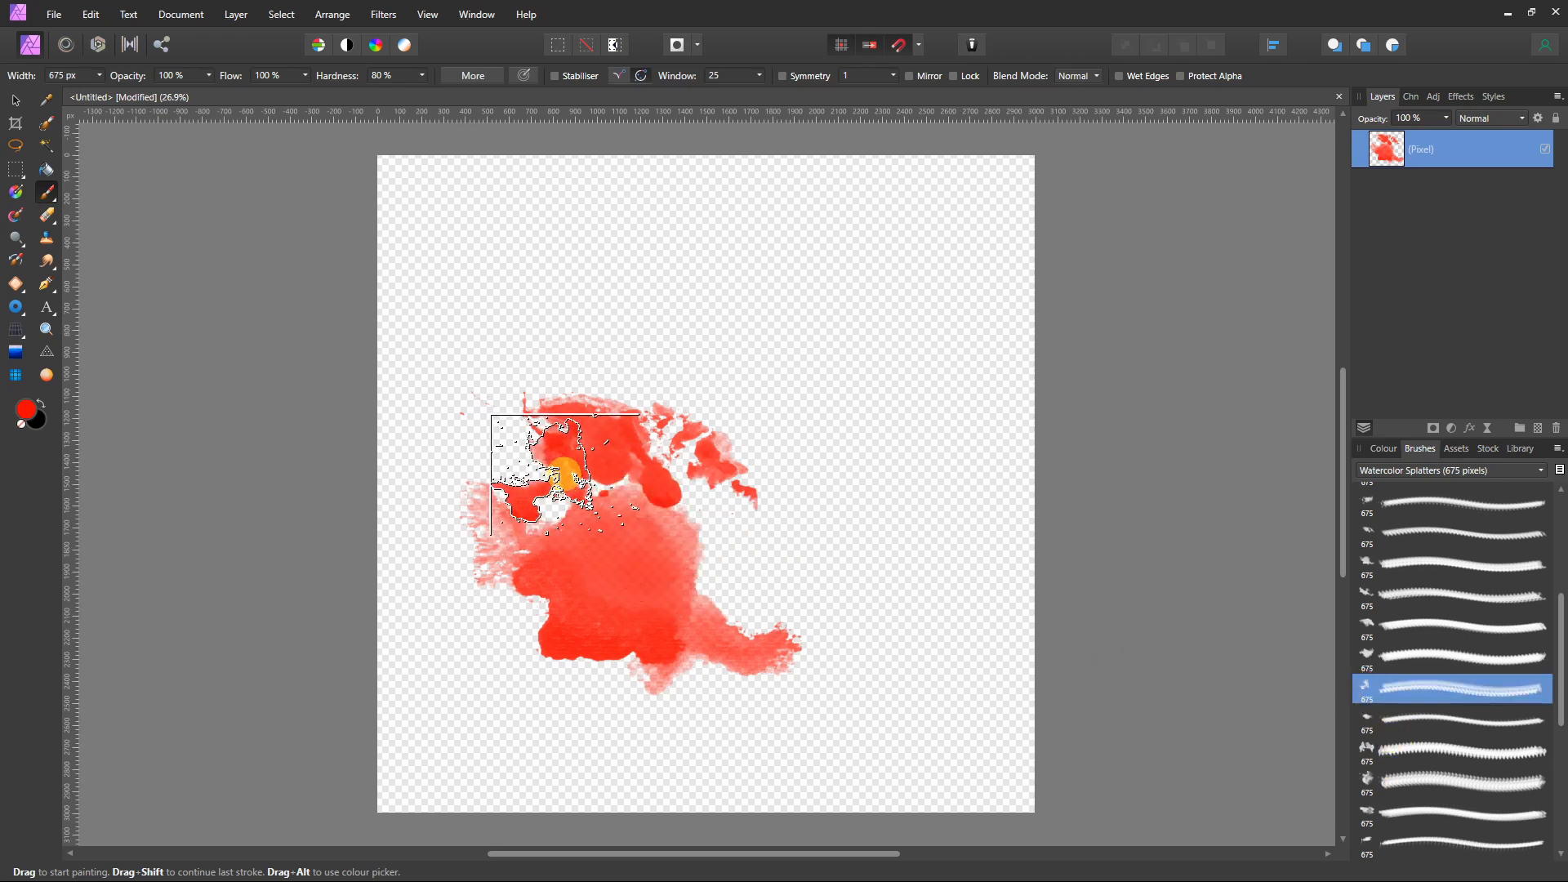
key(alt+x)
key(alt+x)
key(alt+x)
key(alt+x)
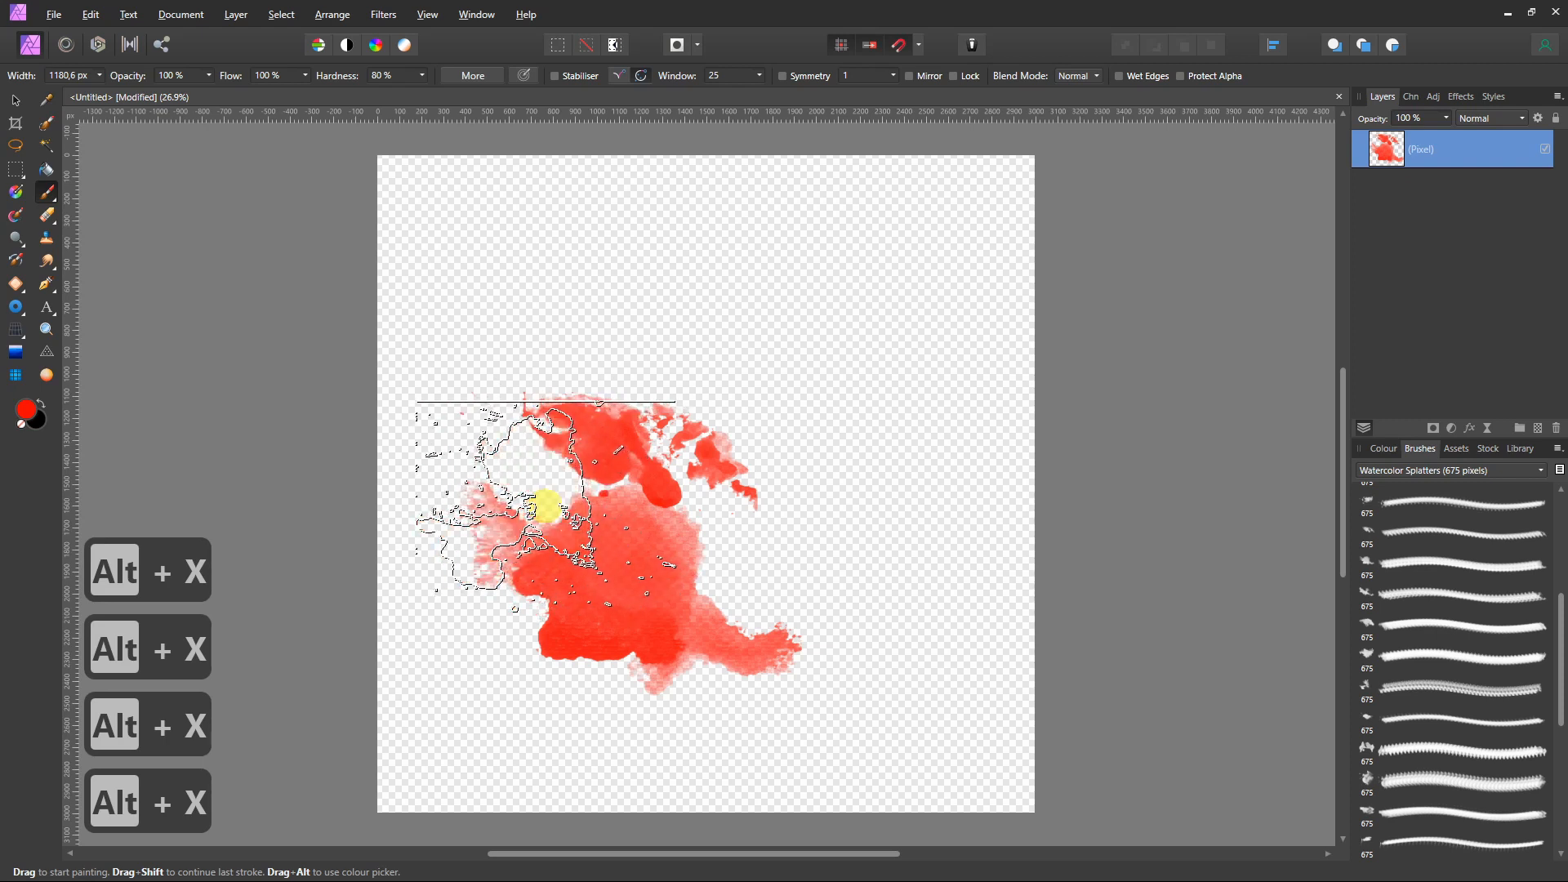
- Set the Rotation Jitter of the Dried Blood Splatters brush to 52% with the Random controller
scroll(1422, 757, down, 3)
scroll(1423, 756, down, 4)
click(1425, 691)
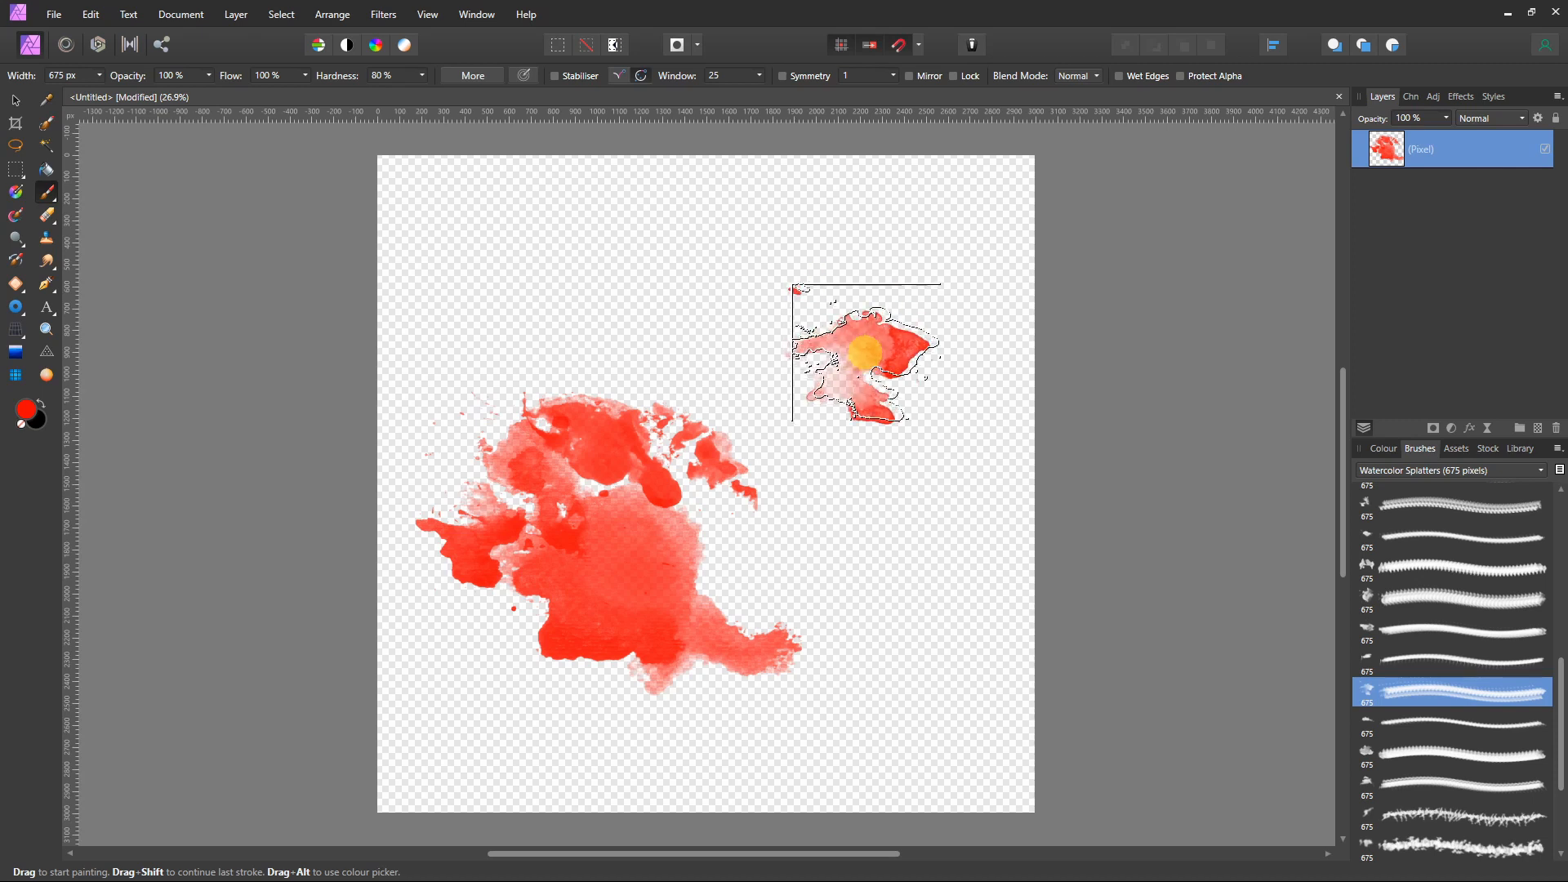
double_click(1391, 700)
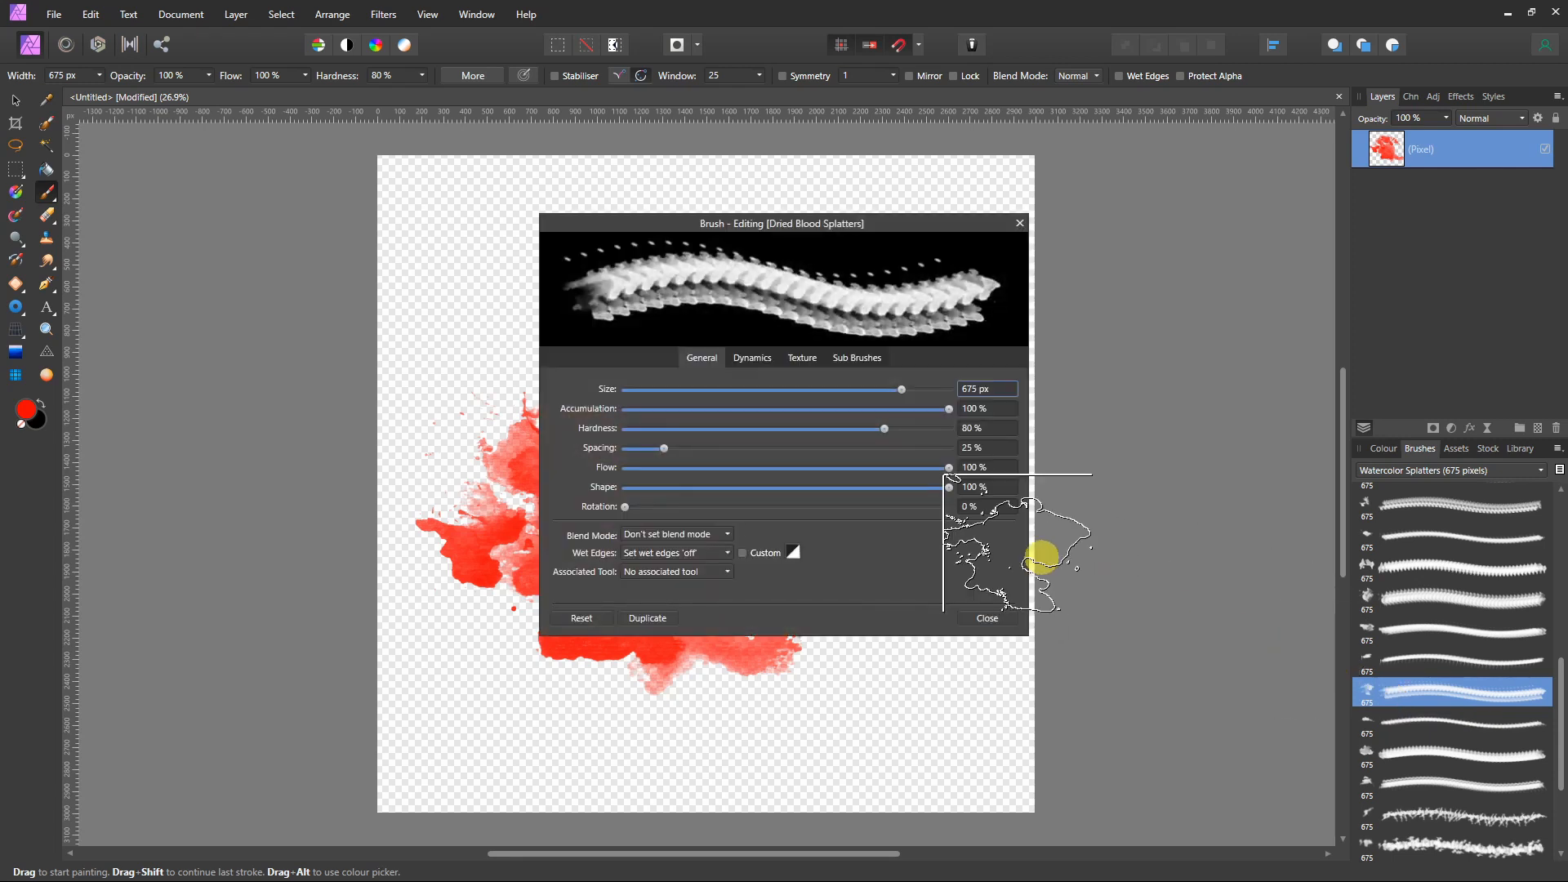
click(752, 359)
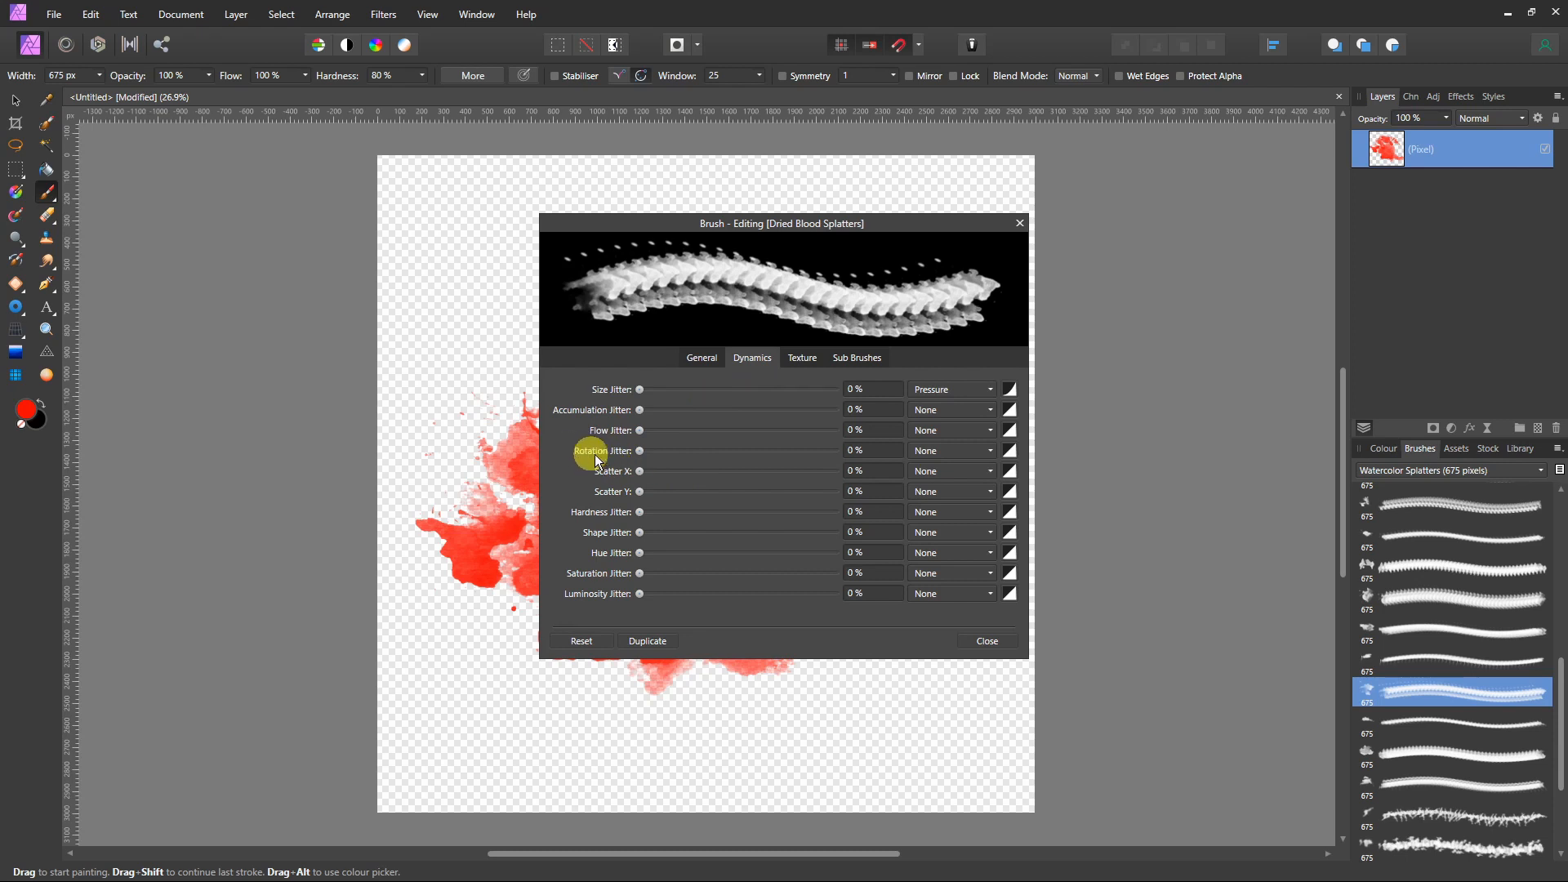
mouse_move(639, 450)
mouse_down()
mouse_move(788, 454)
mouse_move(720, 441)
mouse_move(744, 451)
mouse_up()
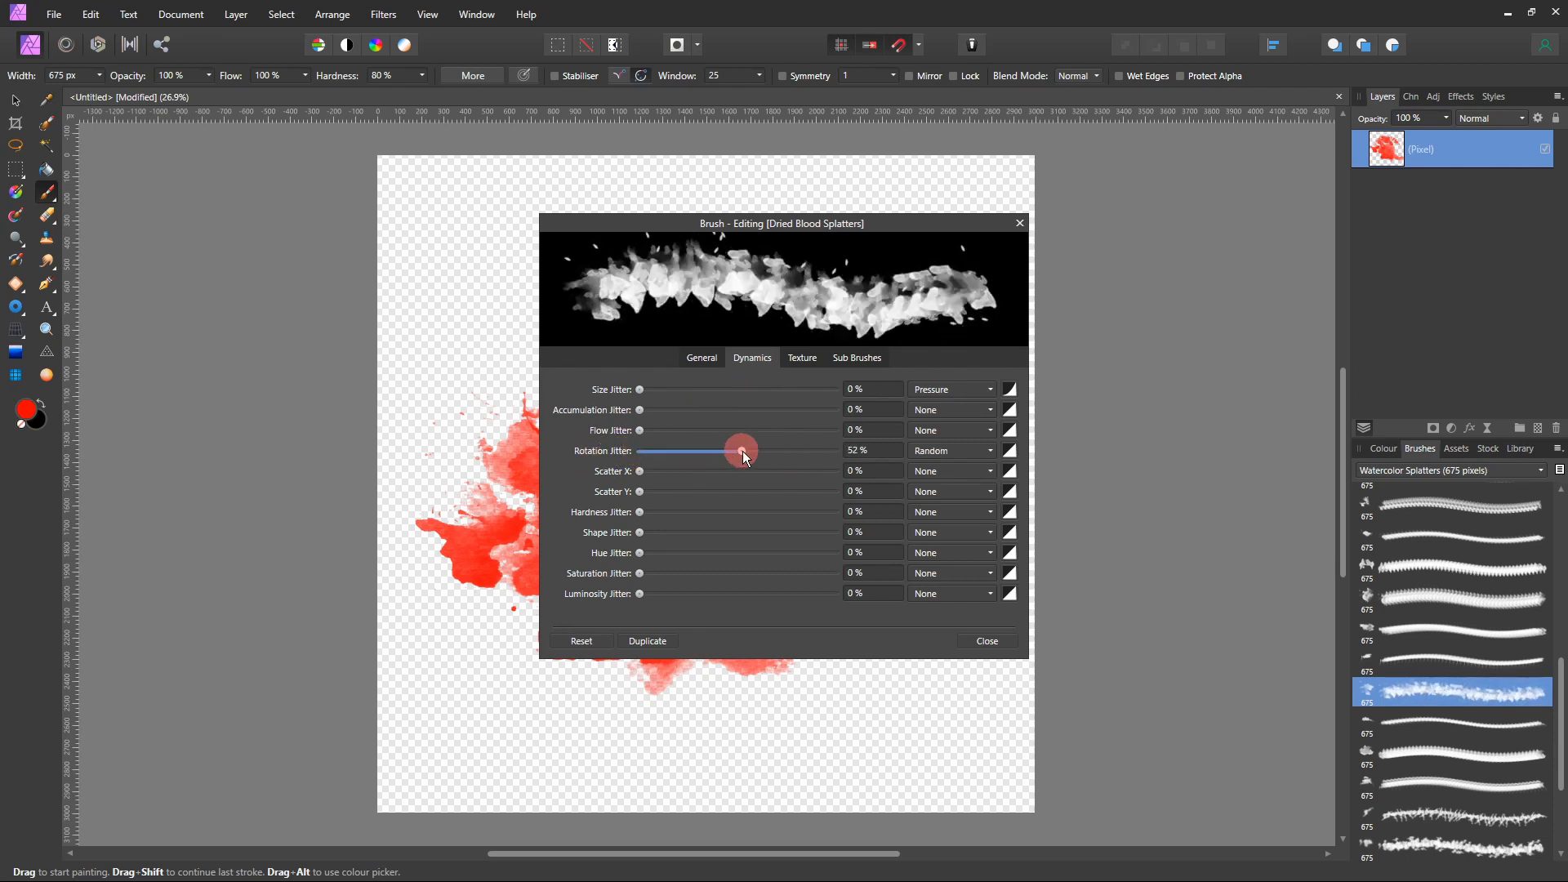
click(983, 639)
- Test the rotation jitter with several stamps across the empty canvas areas, and undo them all
mouse_move(841, 335)
mouse_down()
mouse_move(857, 324)
mouse_move(903, 602)
mouse_move(945, 718)
mouse_up()
click(651, 275)
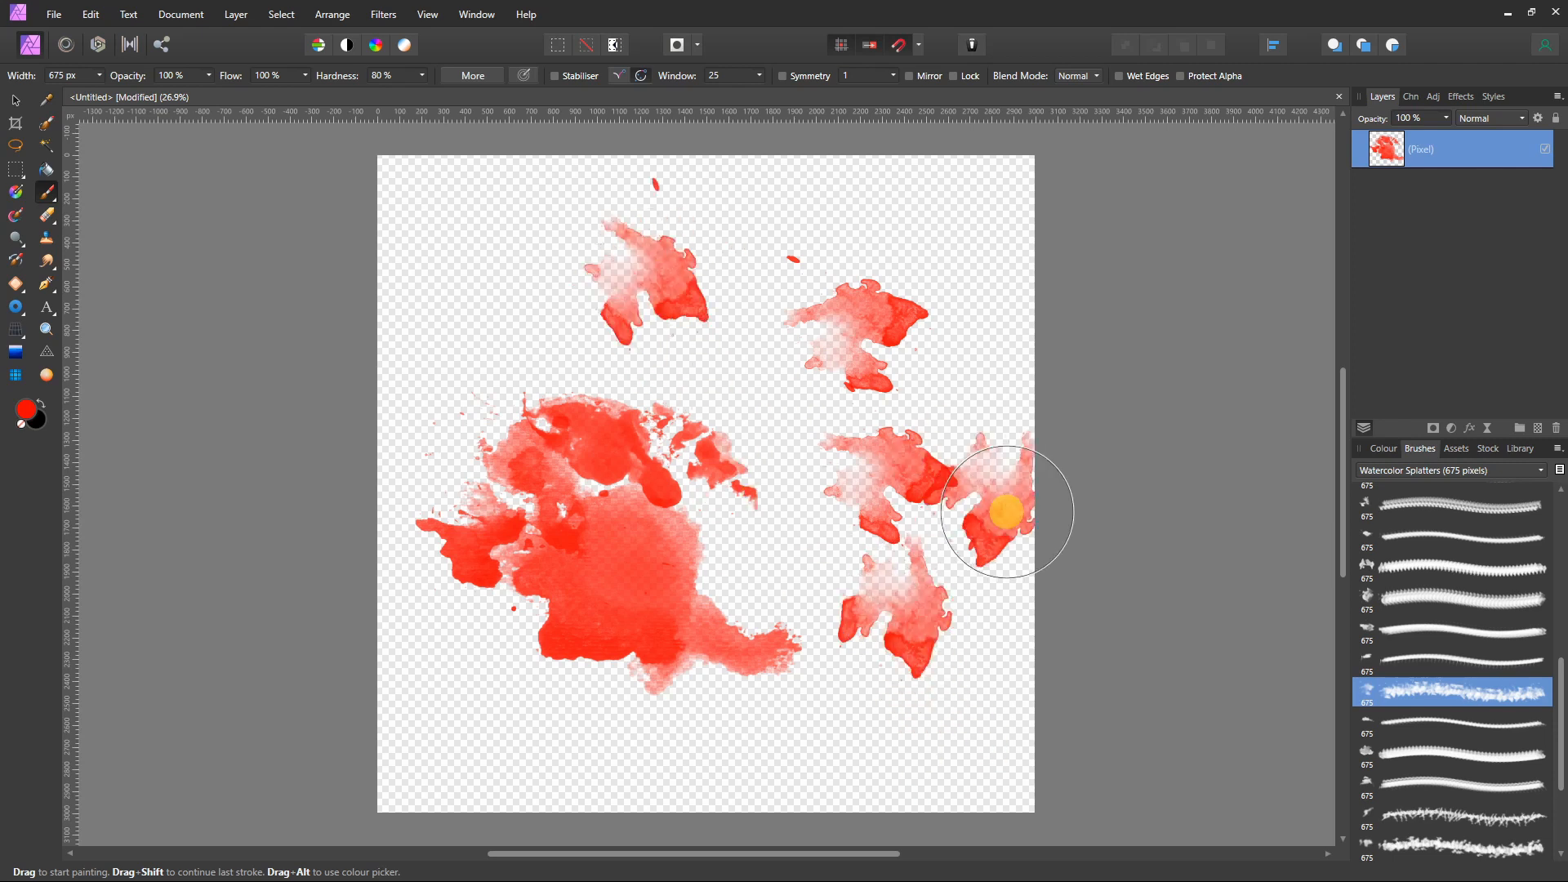
click(1000, 508)
key(ctrl+z)
key(ctrl+z)
key(ctrl+z)
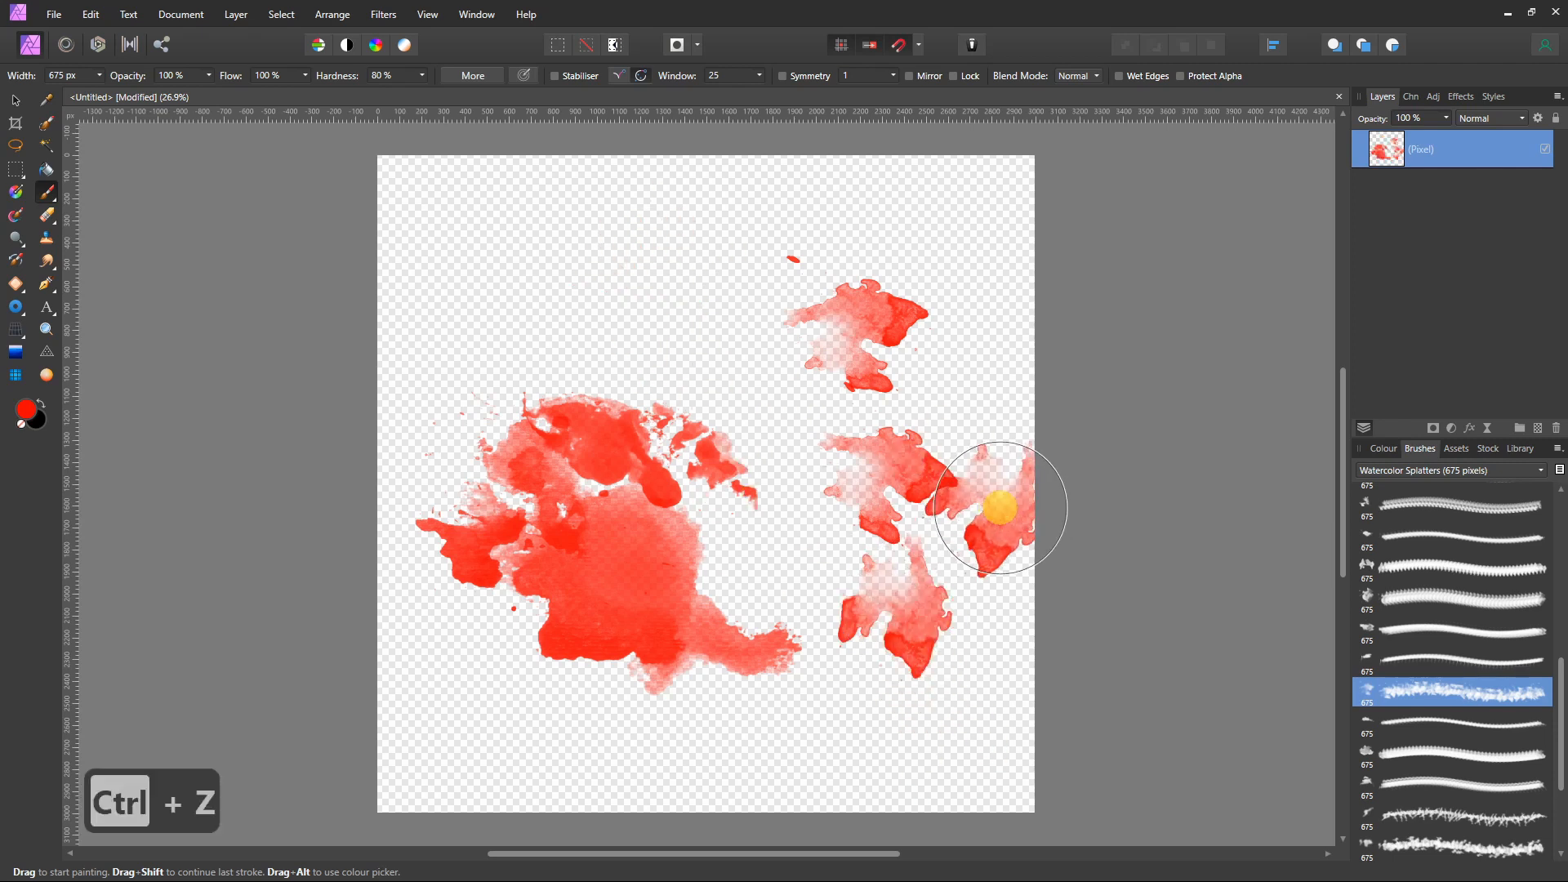
key(ctrl+z)
key(ctrl+z)
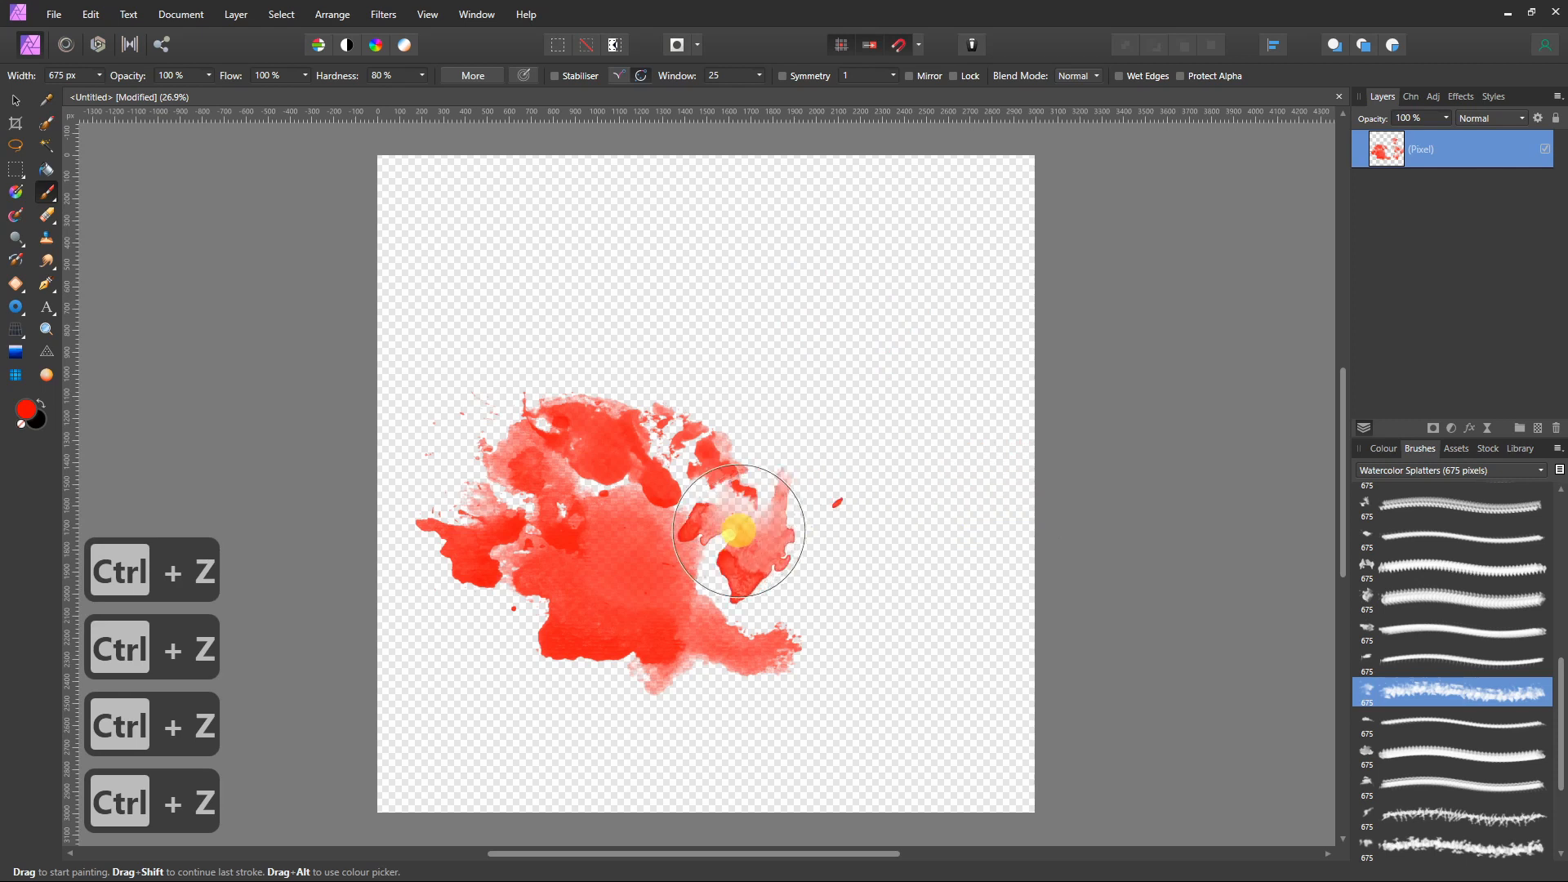
- Stamp the jittered brush over the splash's right side, and add a large splat there with another splatter brush enlarged to about 1561 px
mouse_move(735, 525)
mouse_down()
mouse_move(692, 527)
mouse_move(690, 501)
mouse_up()
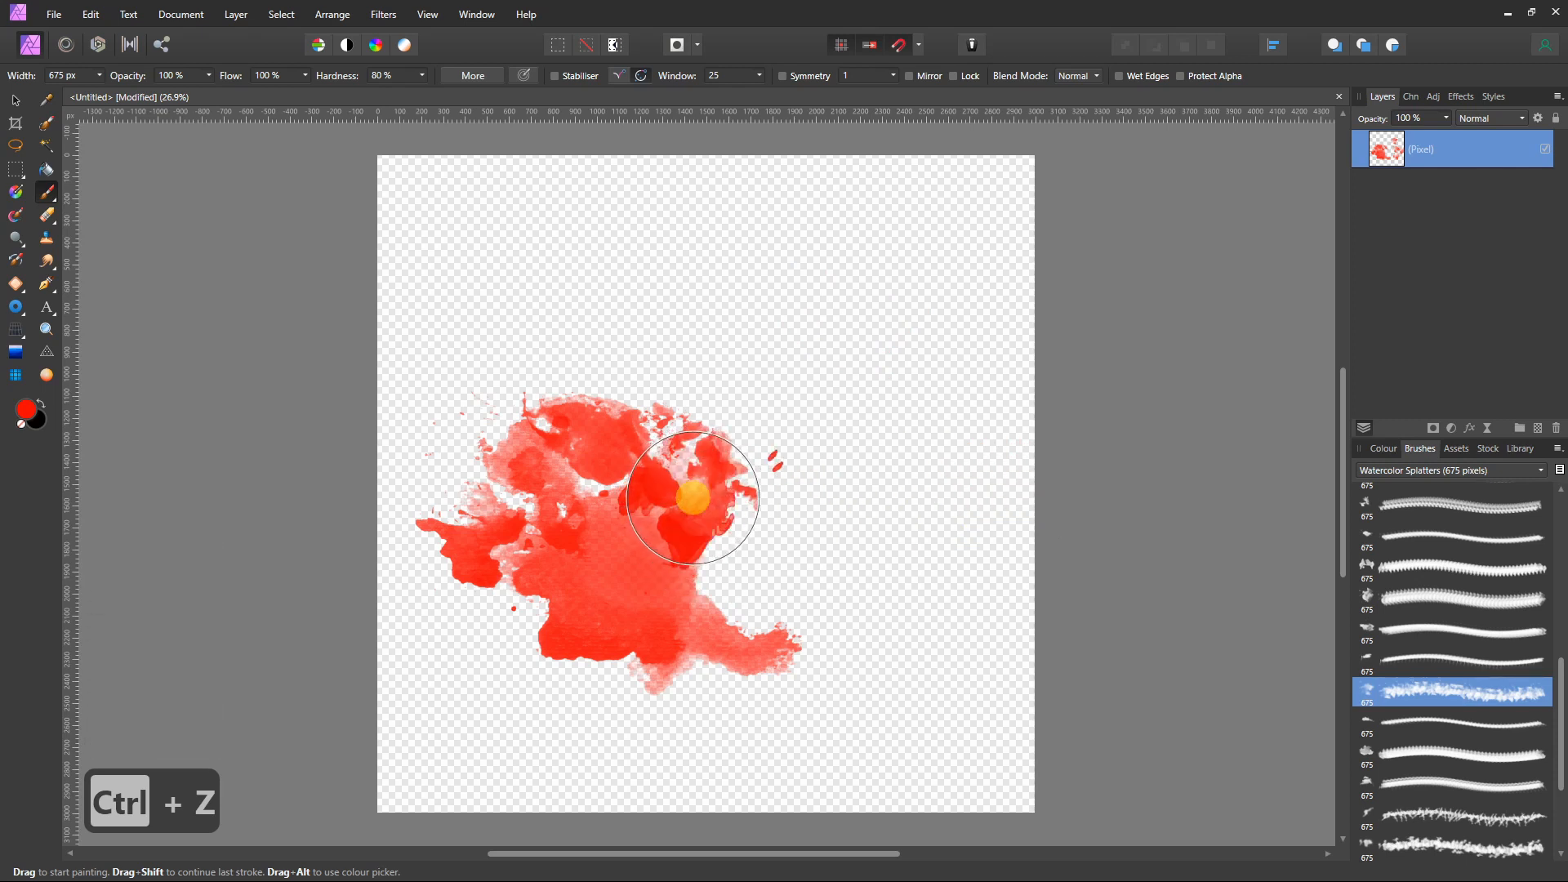
scroll(1425, 826, down, 2)
click(1393, 769)
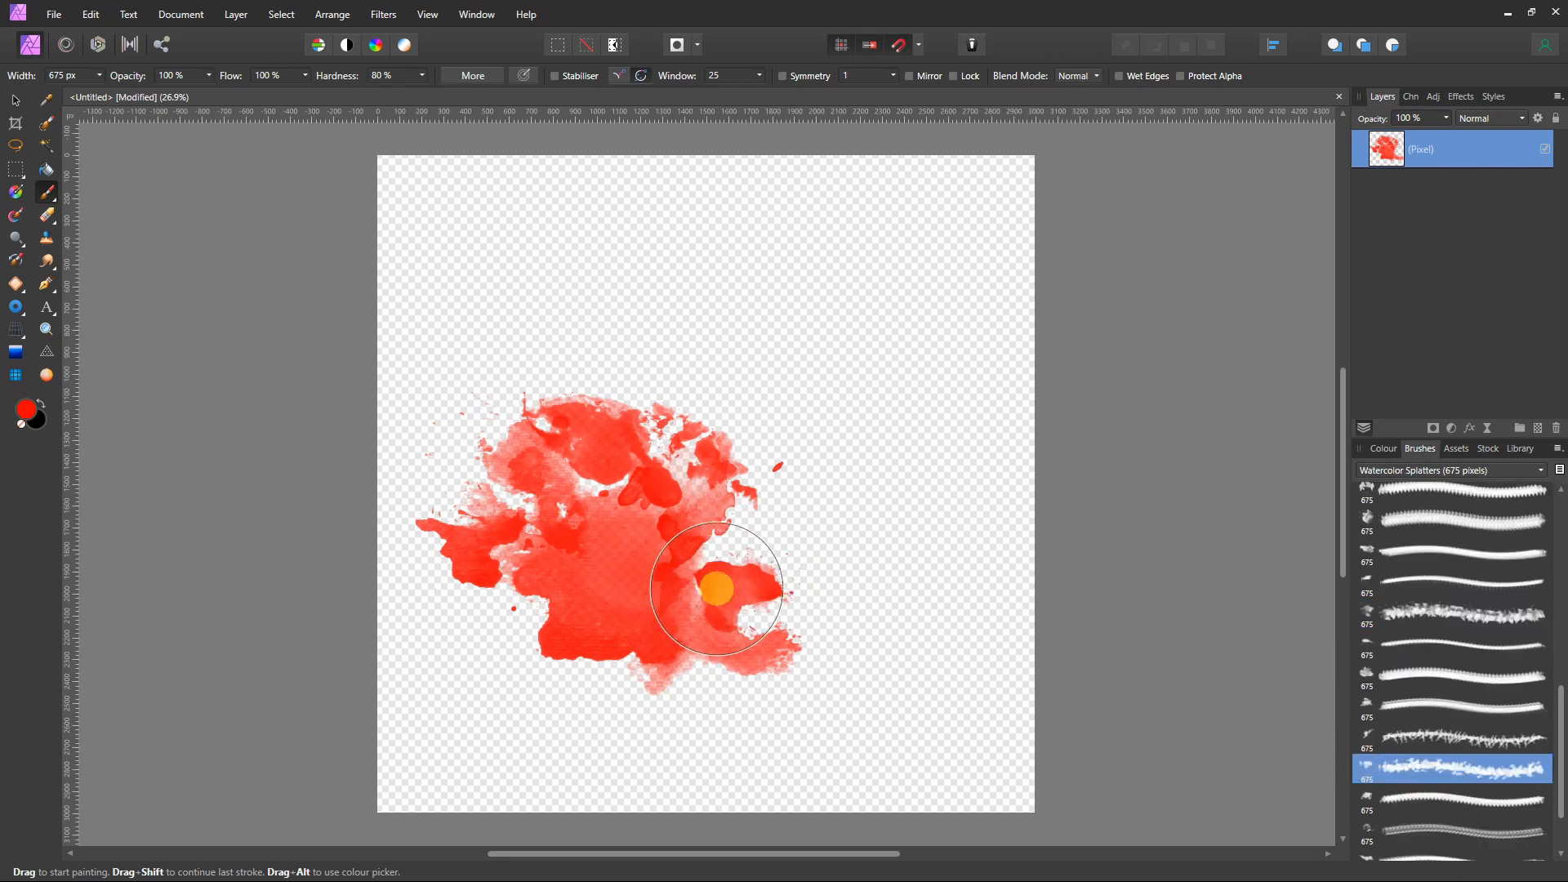
key(alt+x)
key(alt+x)
key(alt+x)
key(alt+x)
key(alt+x)
key(alt+x)
mouse_move(888, 330)
mouse_down()
mouse_move(736, 612)
mouse_move(781, 513)
mouse_up()
key(ctrl+z)
click(746, 553)
key(ctrl+z)
key(ctrl+z)
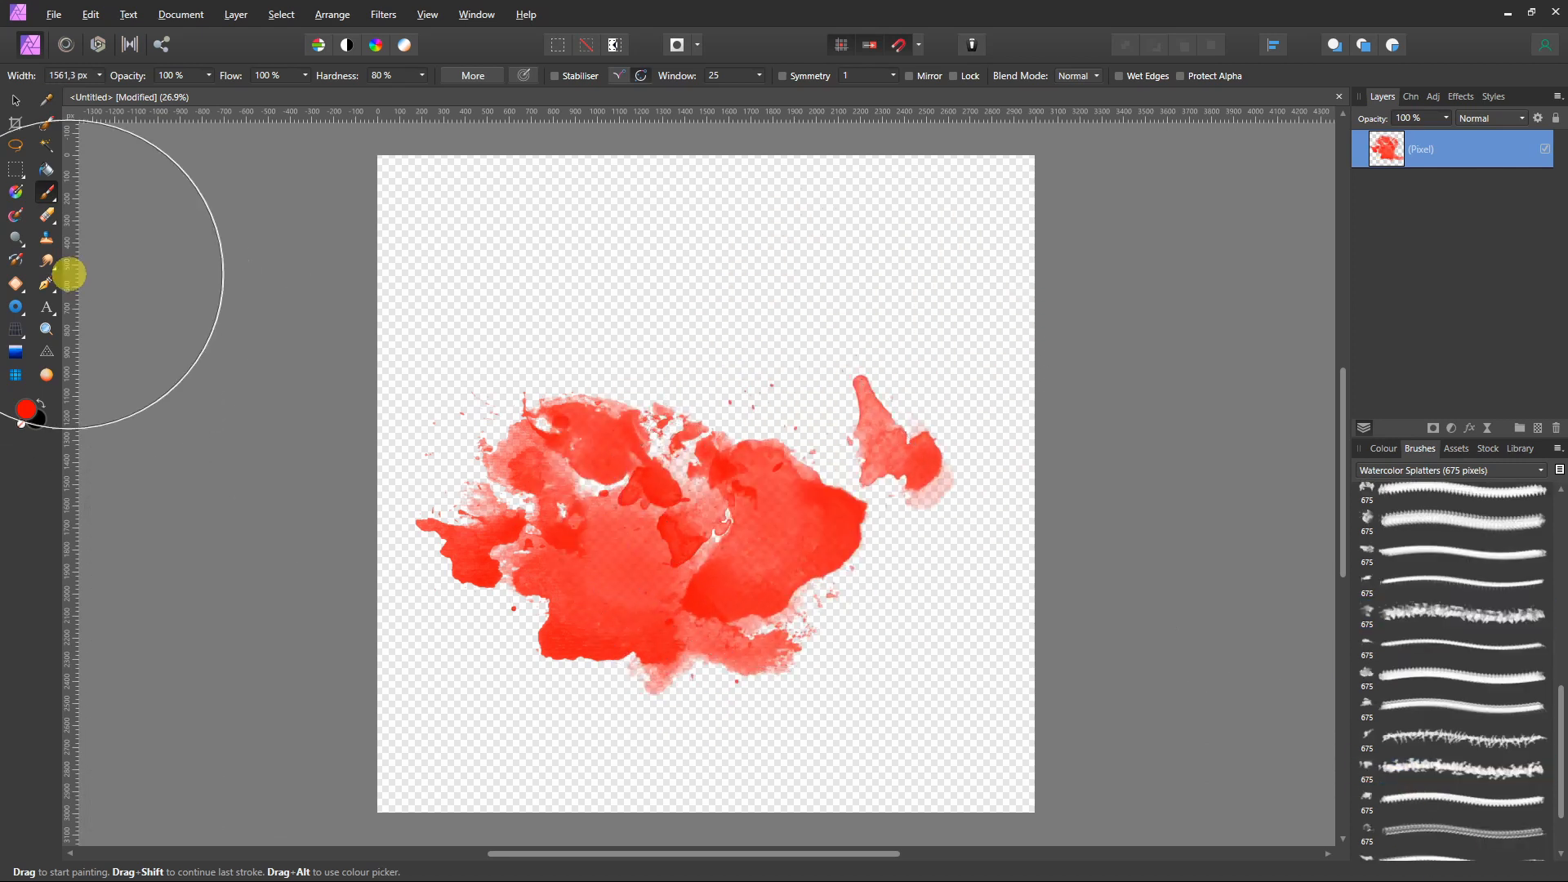
- Erase the stray red splat to the upper right of the splash using the Erase Brush Tool at about 268 px
click(47, 215)
key(alt+x)
key(alt+x)
key(alt+x)
key(alt+x)
key(alt+x)
key(alt+x)
key(alt+x)
key(alt+x)
key(alt+x)
key(alt+x)
key(alt+x)
drag(858, 337, 868, 455)
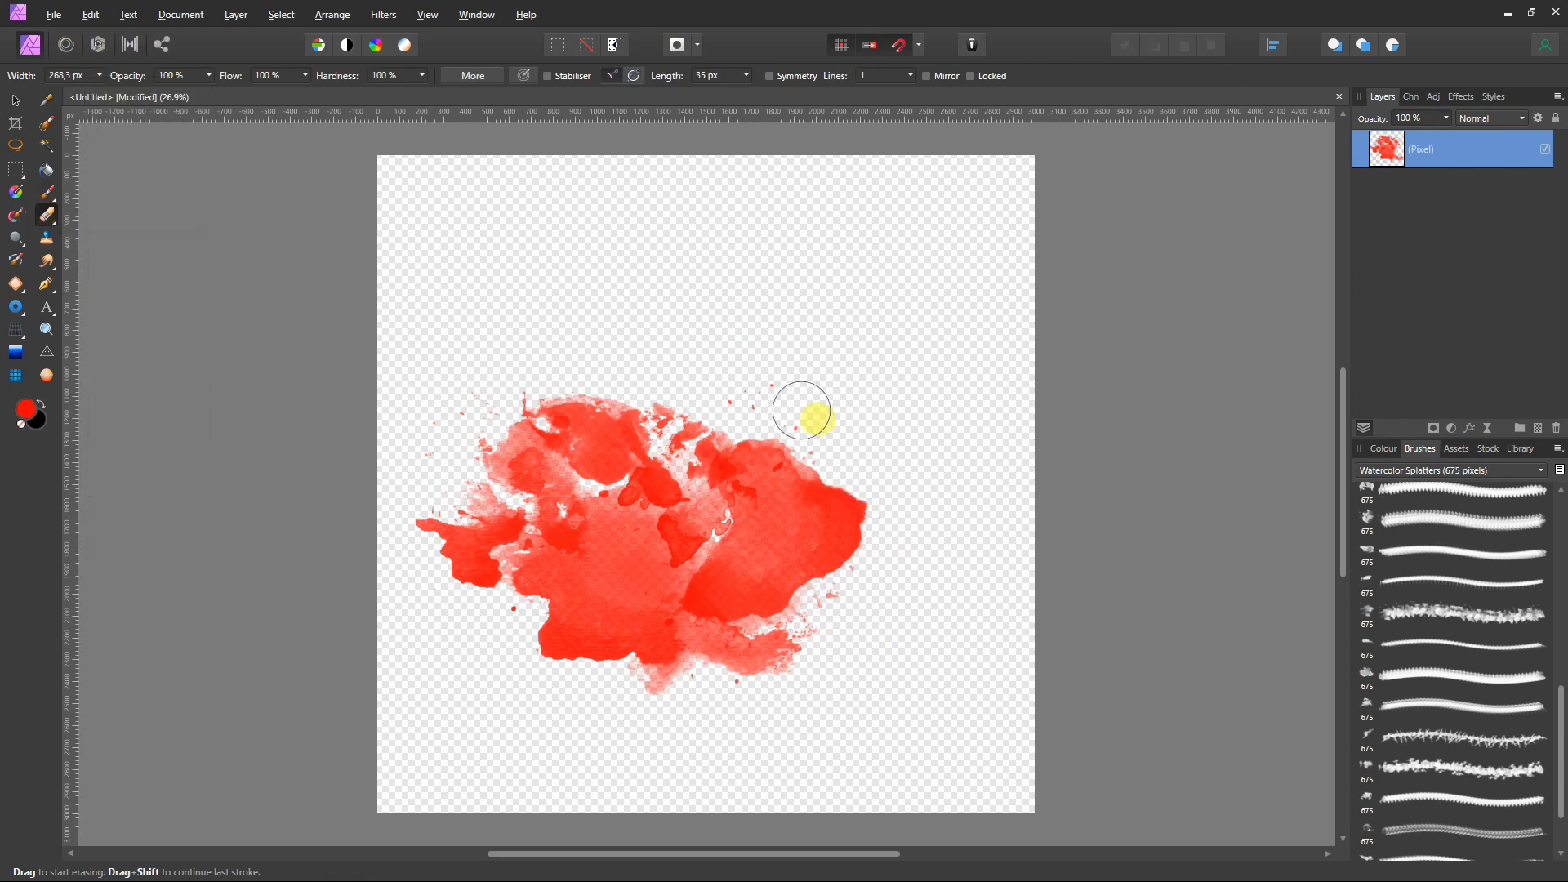
- Add a splat to the top of the splash with another splatter brush enlarged to about 1358 px, undoing the trial stamps
click(1364, 739)
key(alt+x)
key(alt+x)
key(alt+x)
key(alt+x)
key(alt+x)
click(534, 358)
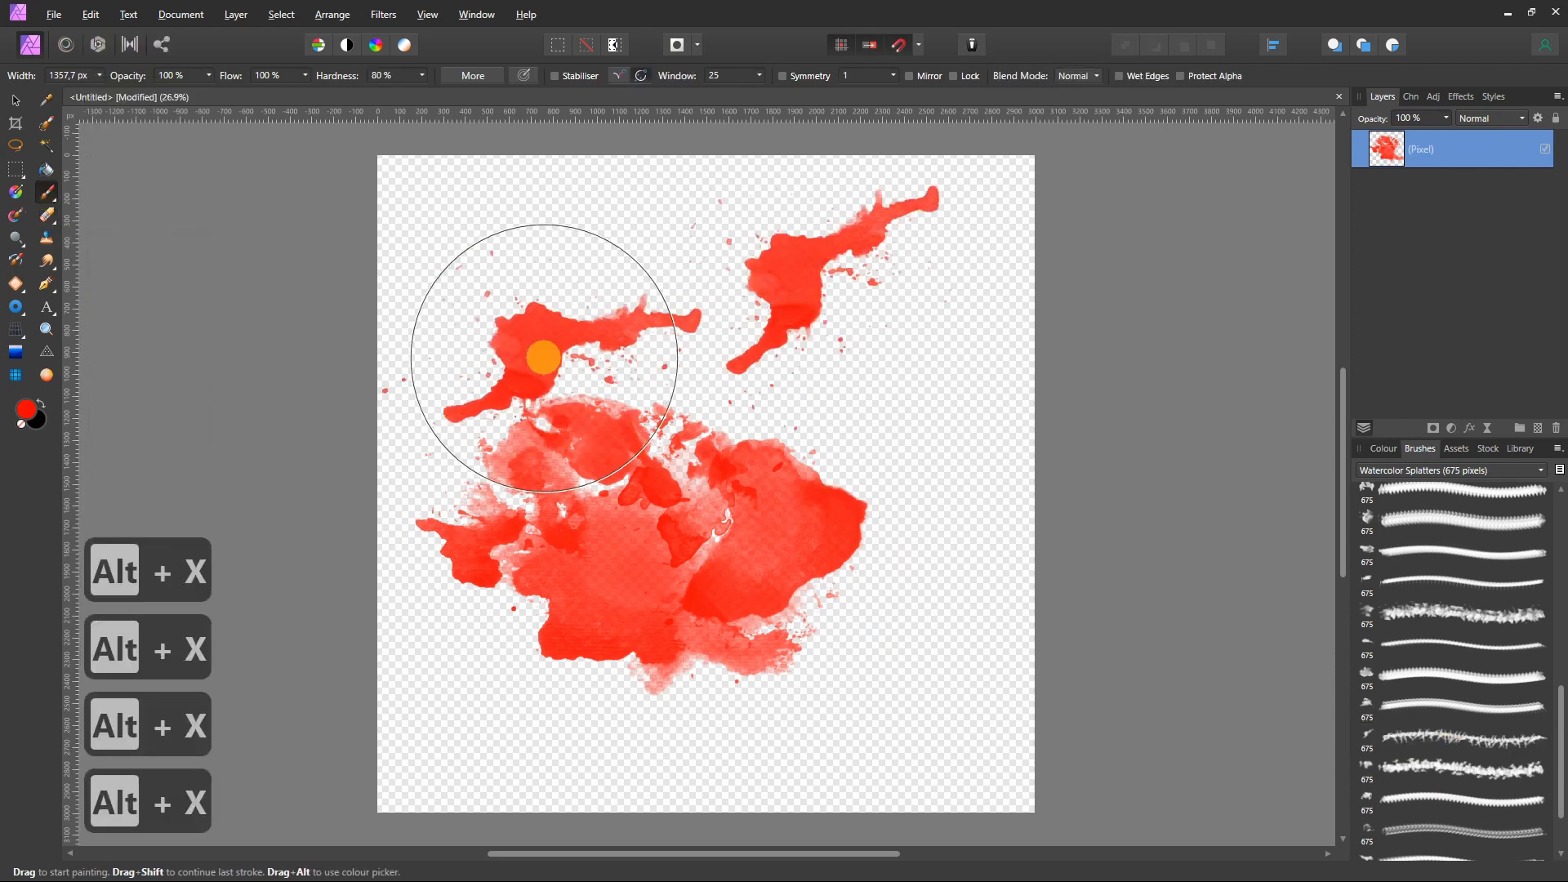
key(ctrl+z)
click(722, 418)
key(ctrl+z)
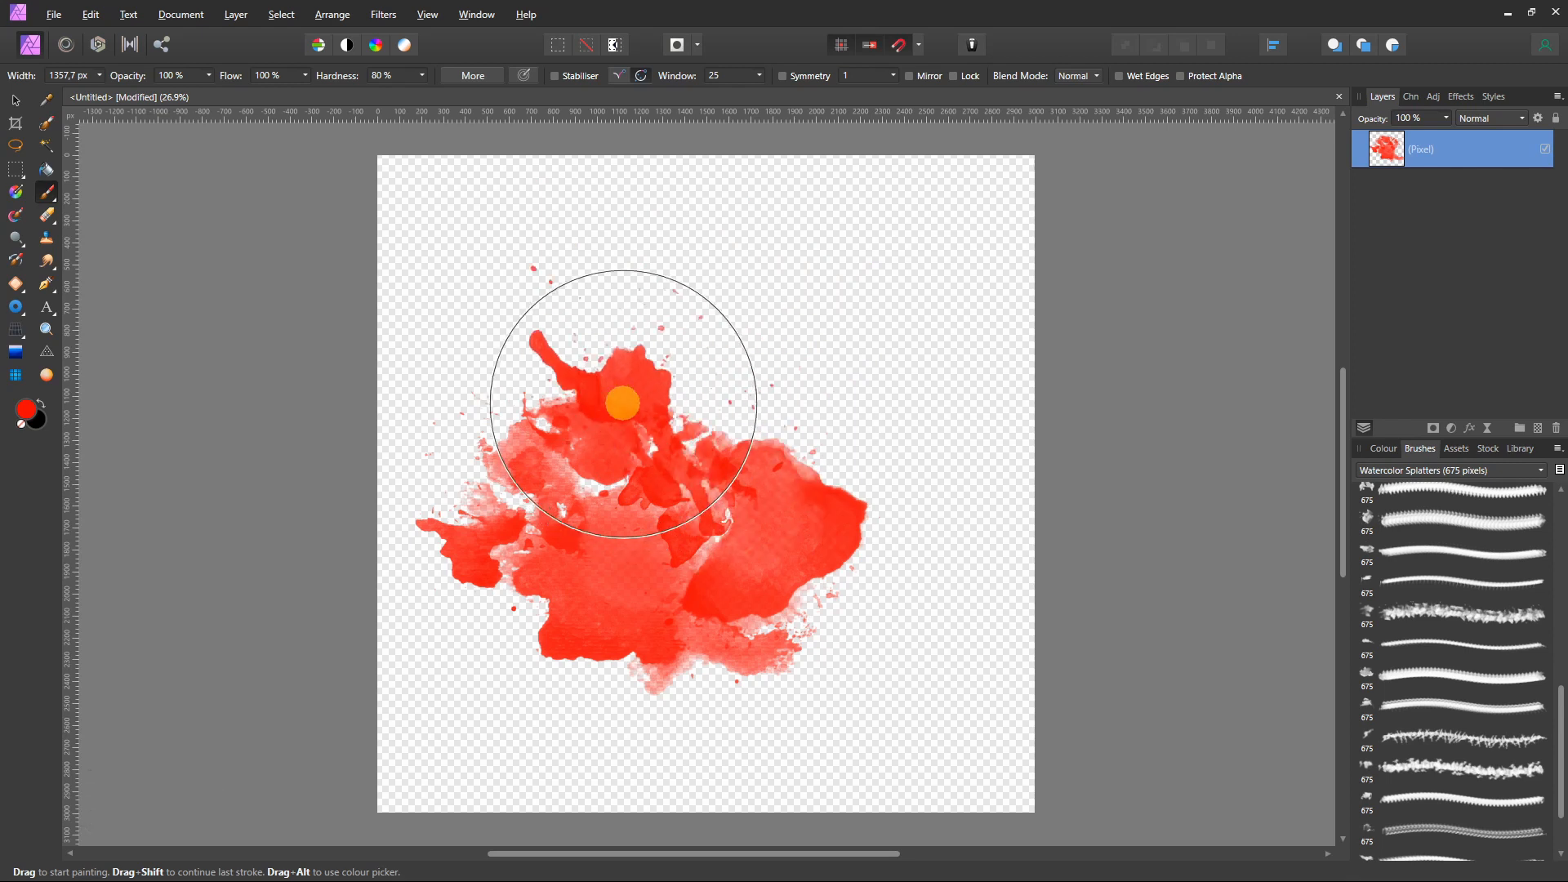
click(625, 402)
- Choose a different 675 px splatter brush and increase its Rotation Jitter in the brush settings
scroll(1498, 678, down, 2)
click(1470, 751)
scroll(1372, 687, up, 4)
click(1369, 603)
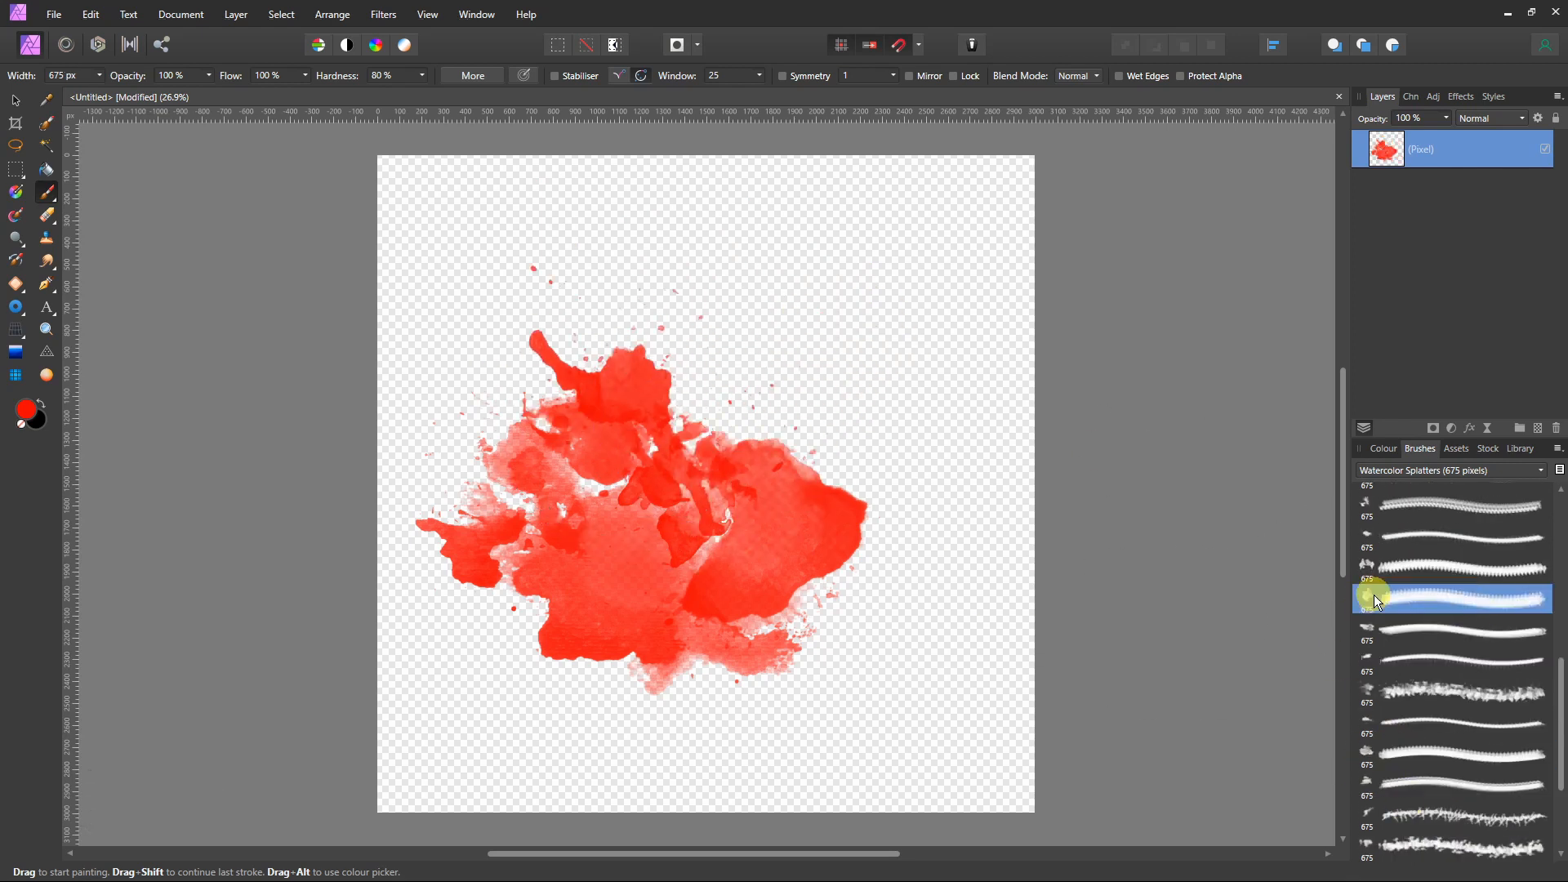
double_click(1372, 593)
click(753, 357)
drag(640, 451, 829, 452)
click(988, 640)
- Stamp the 675 px brush onto the splash's upper right, undoing unwanted stamps and the accidental cut of the layer
click(865, 348)
key(ctrl+z)
click(771, 341)
key(ctrl+x)
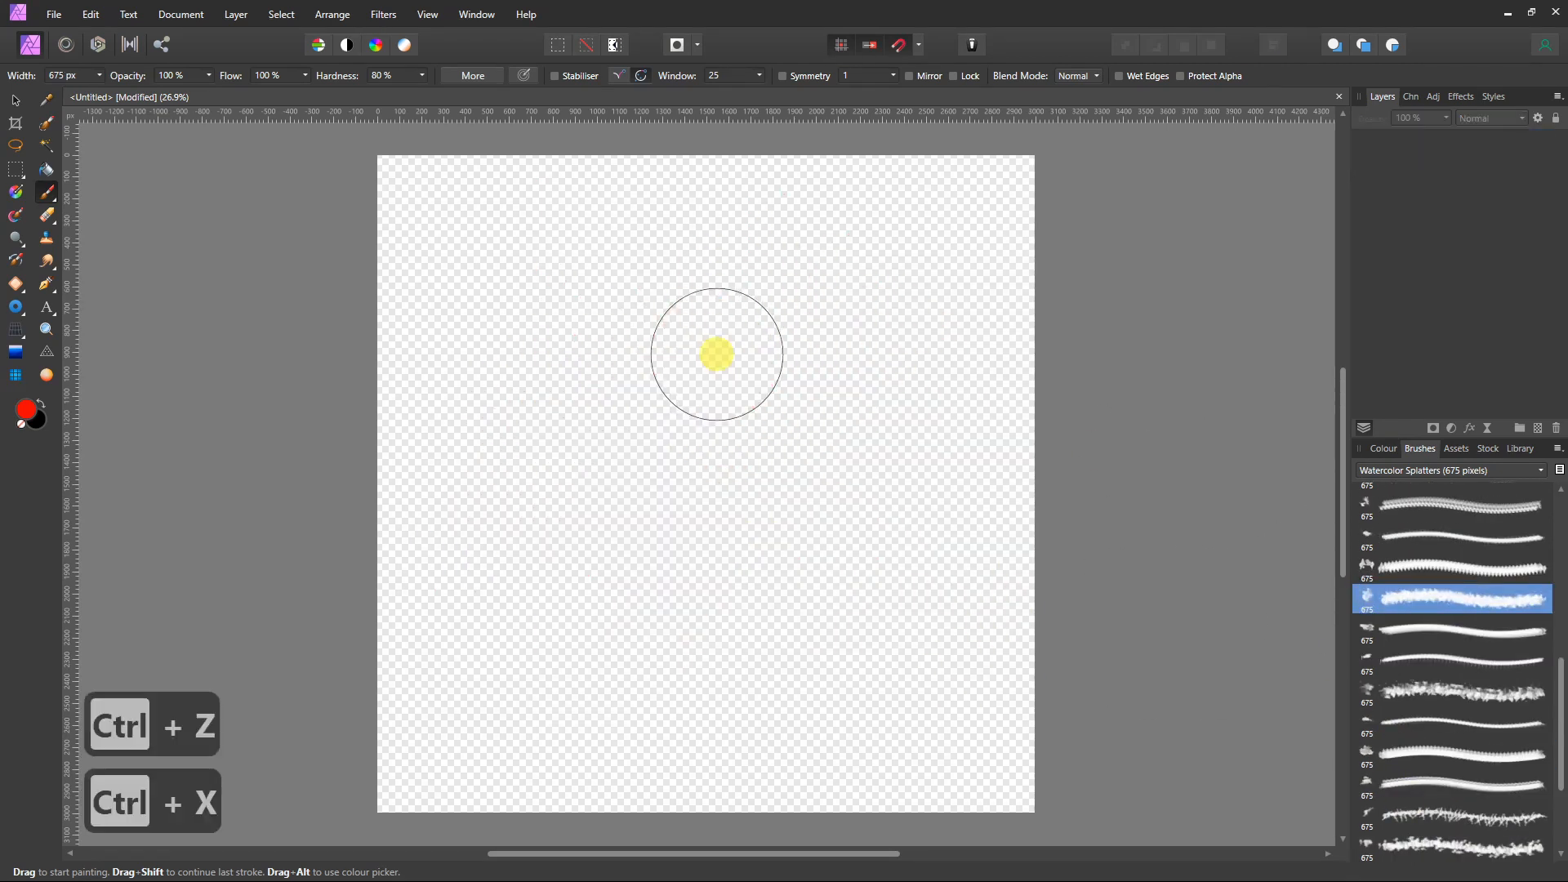
key(ctrl+z)
key(ctrl+z)
click(717, 409)
key(ctrl+z)
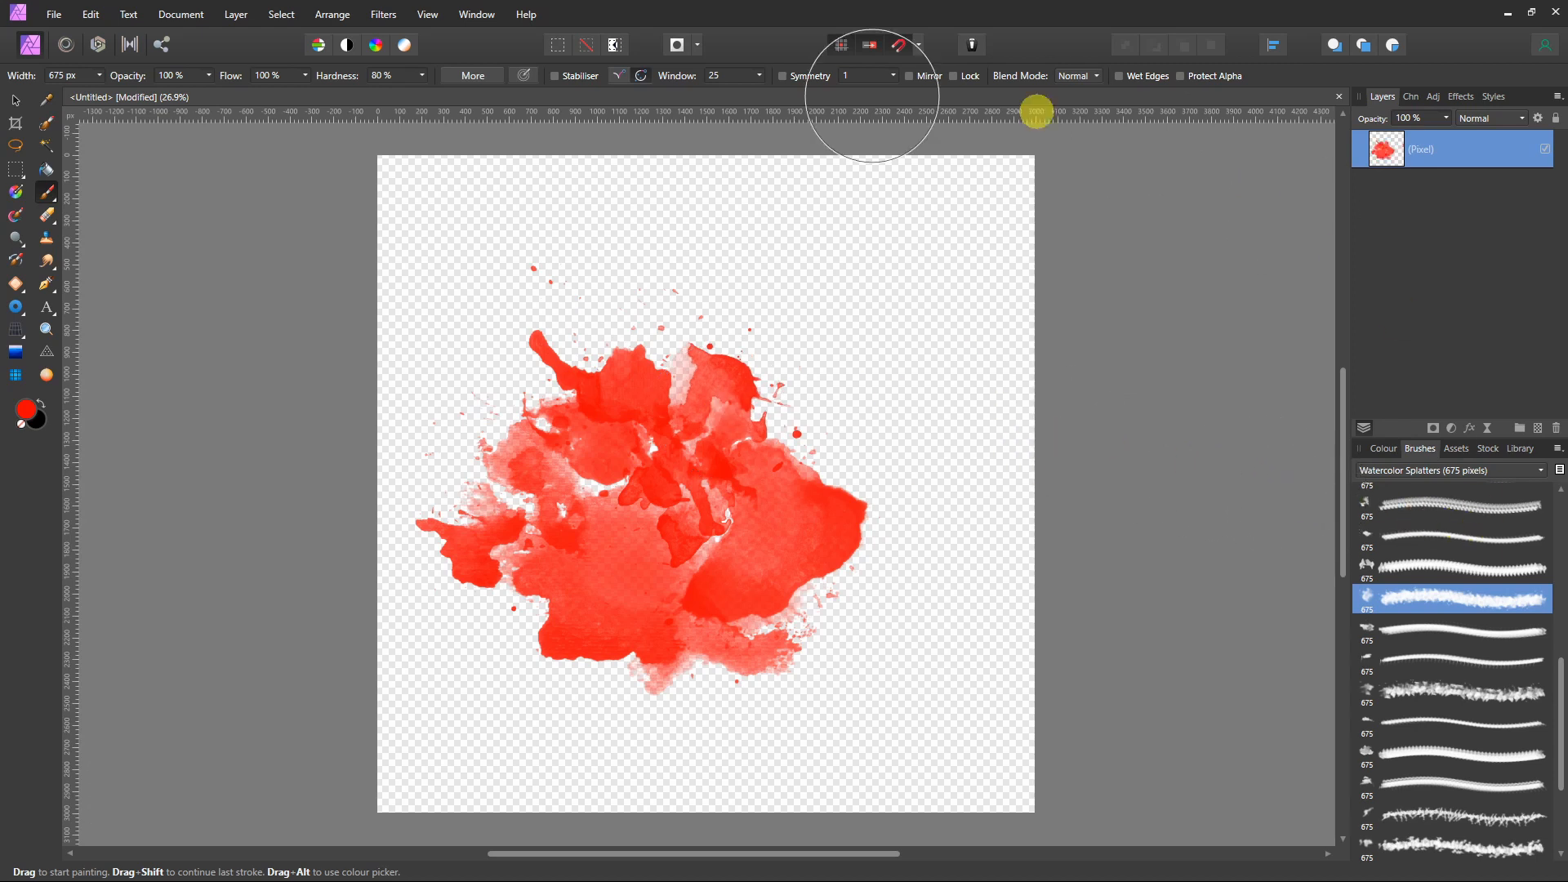
- Scale the splash layer up proportionally from its upper-right corner with the Move Tool
click(18, 100)
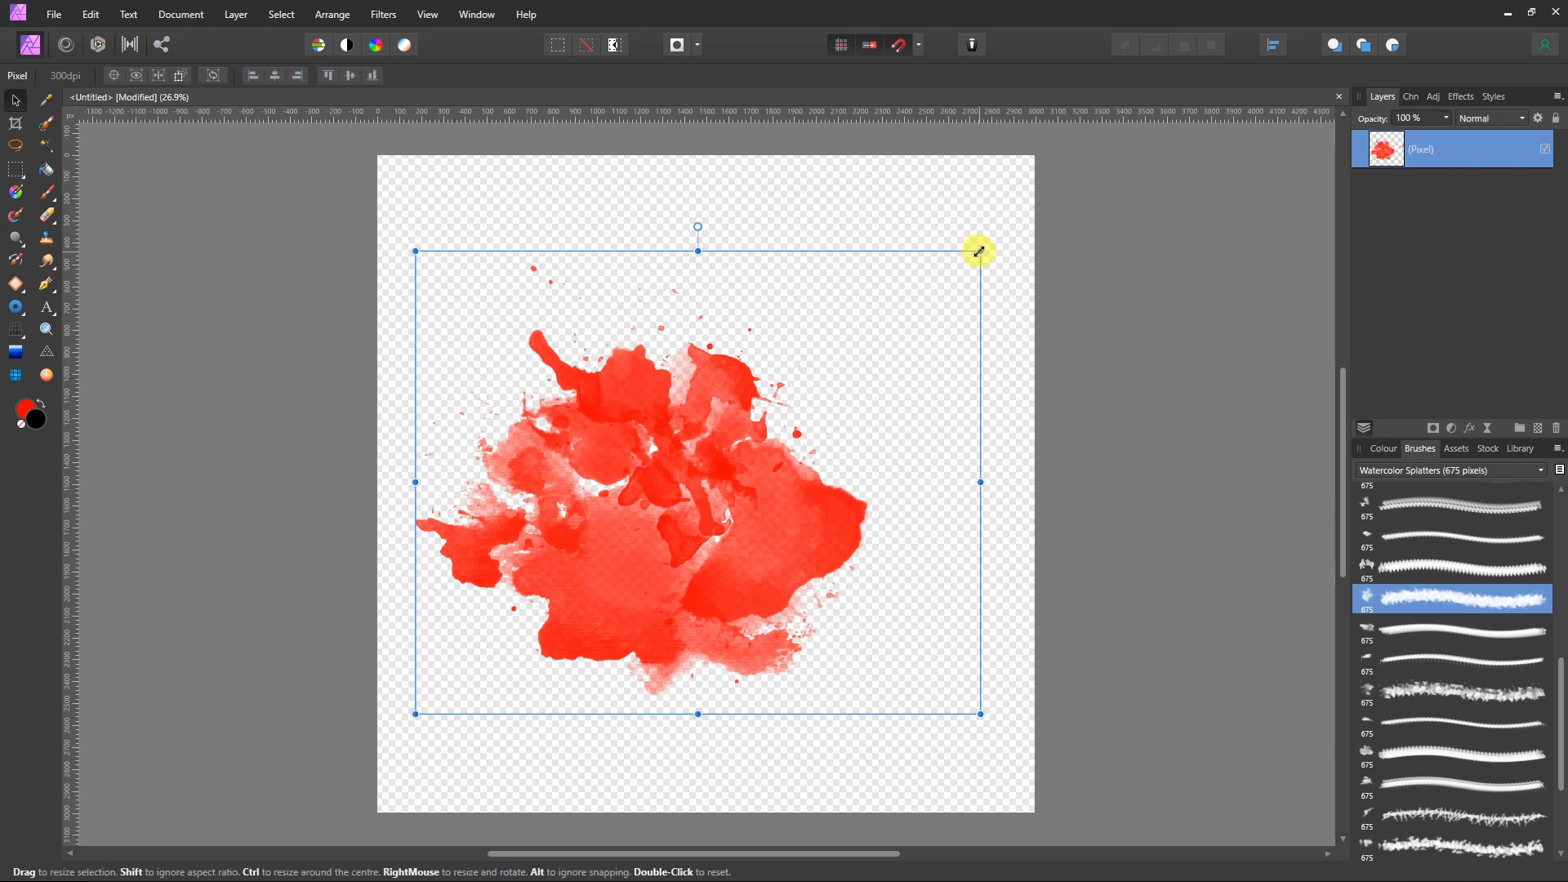
drag(979, 251, 1085, 191)
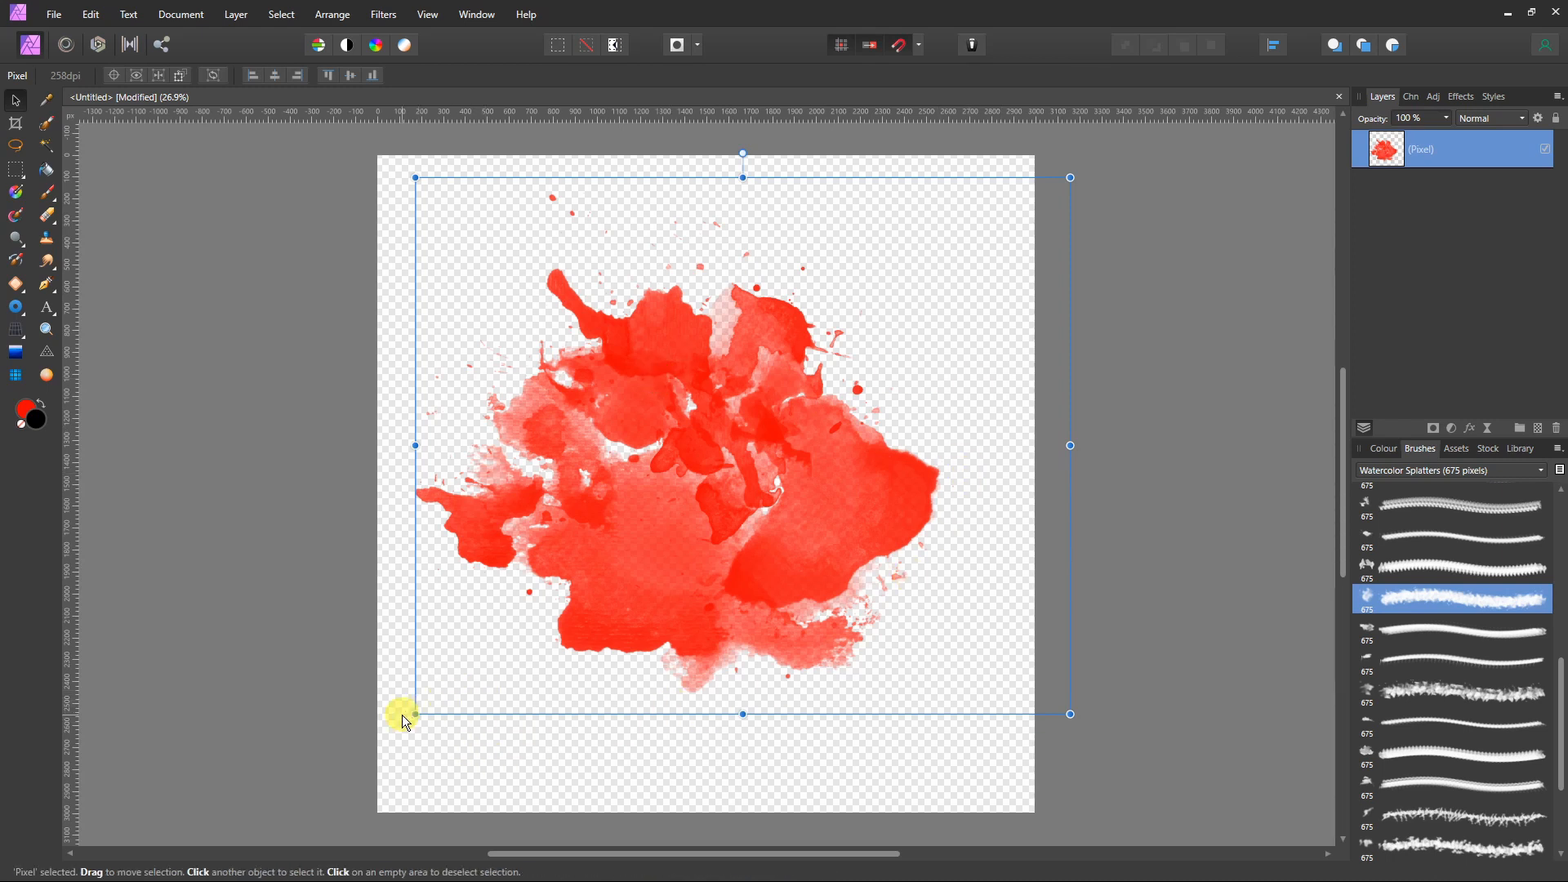
- Draw a circular donut over the splash with the Donut Tool and fill it with white
click(15, 309)
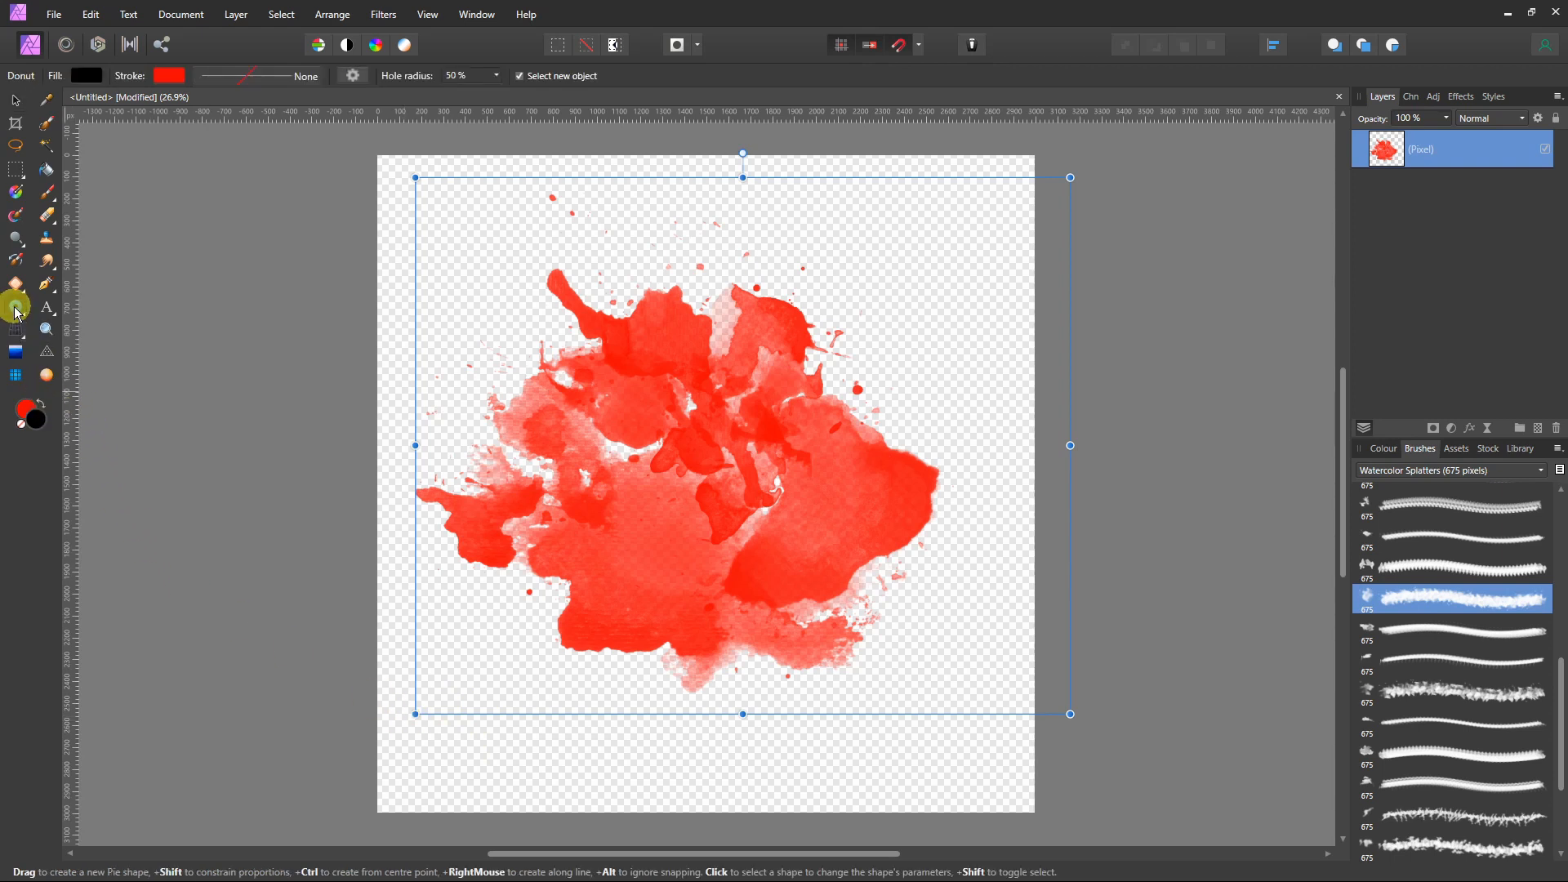
click(15, 309)
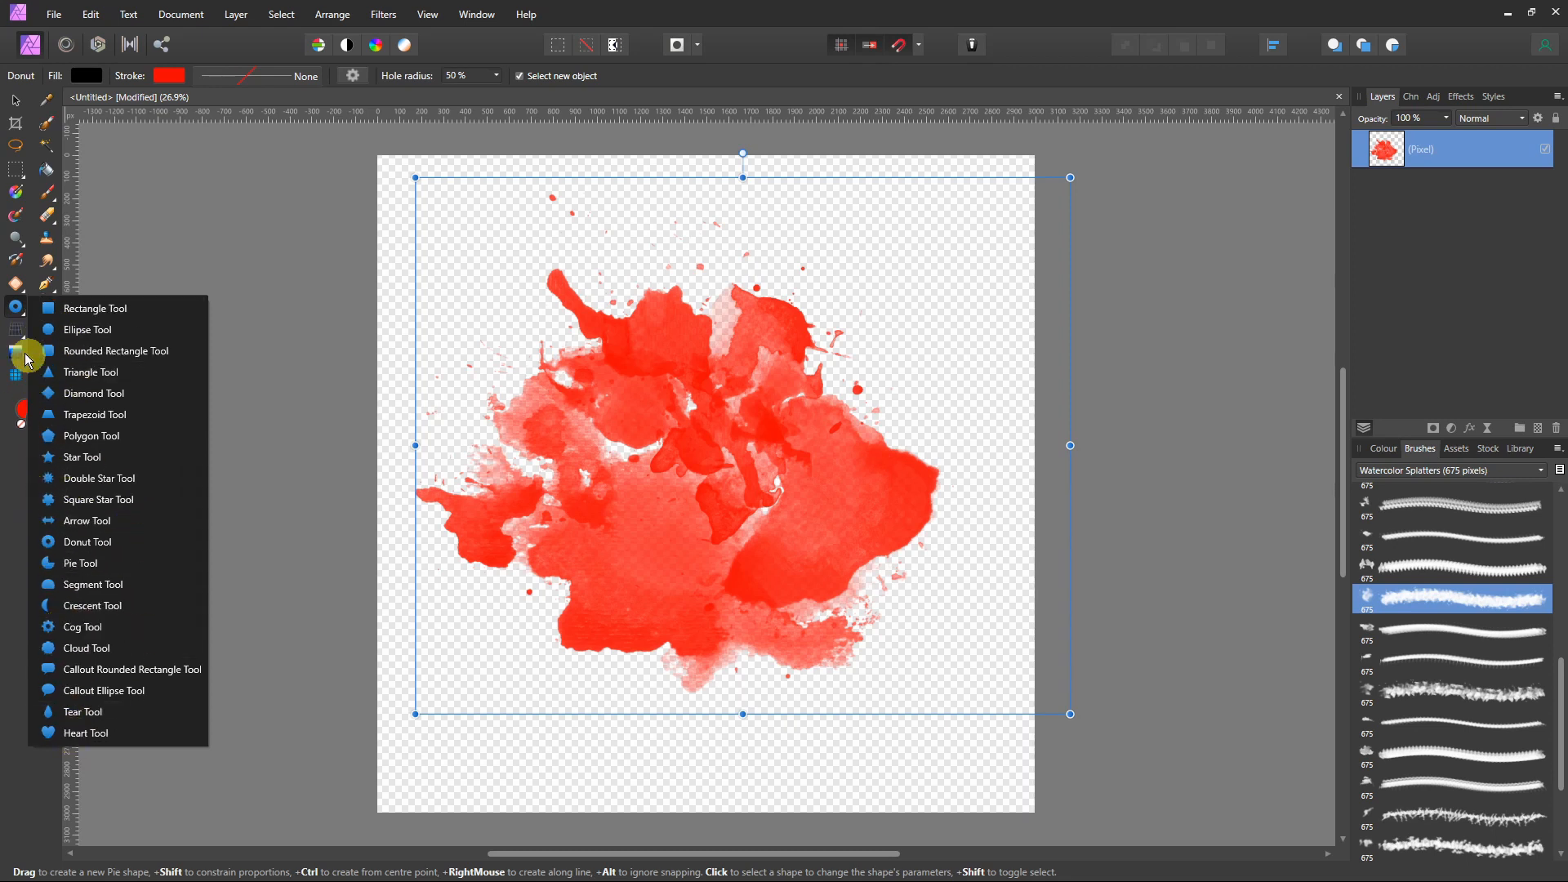
click(75, 541)
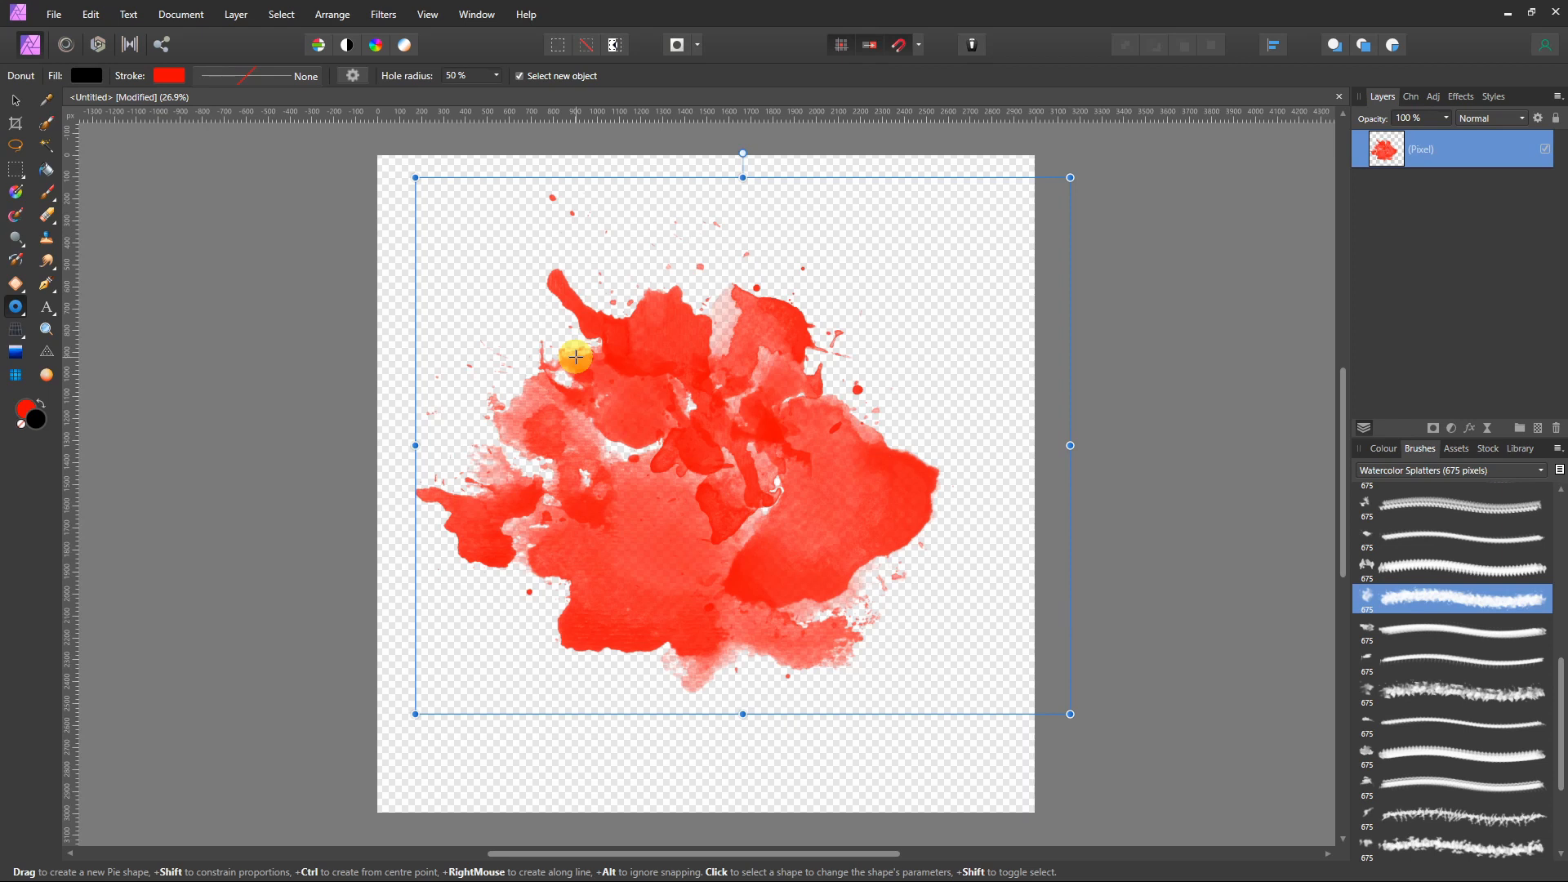
drag(576, 357, 948, 700)
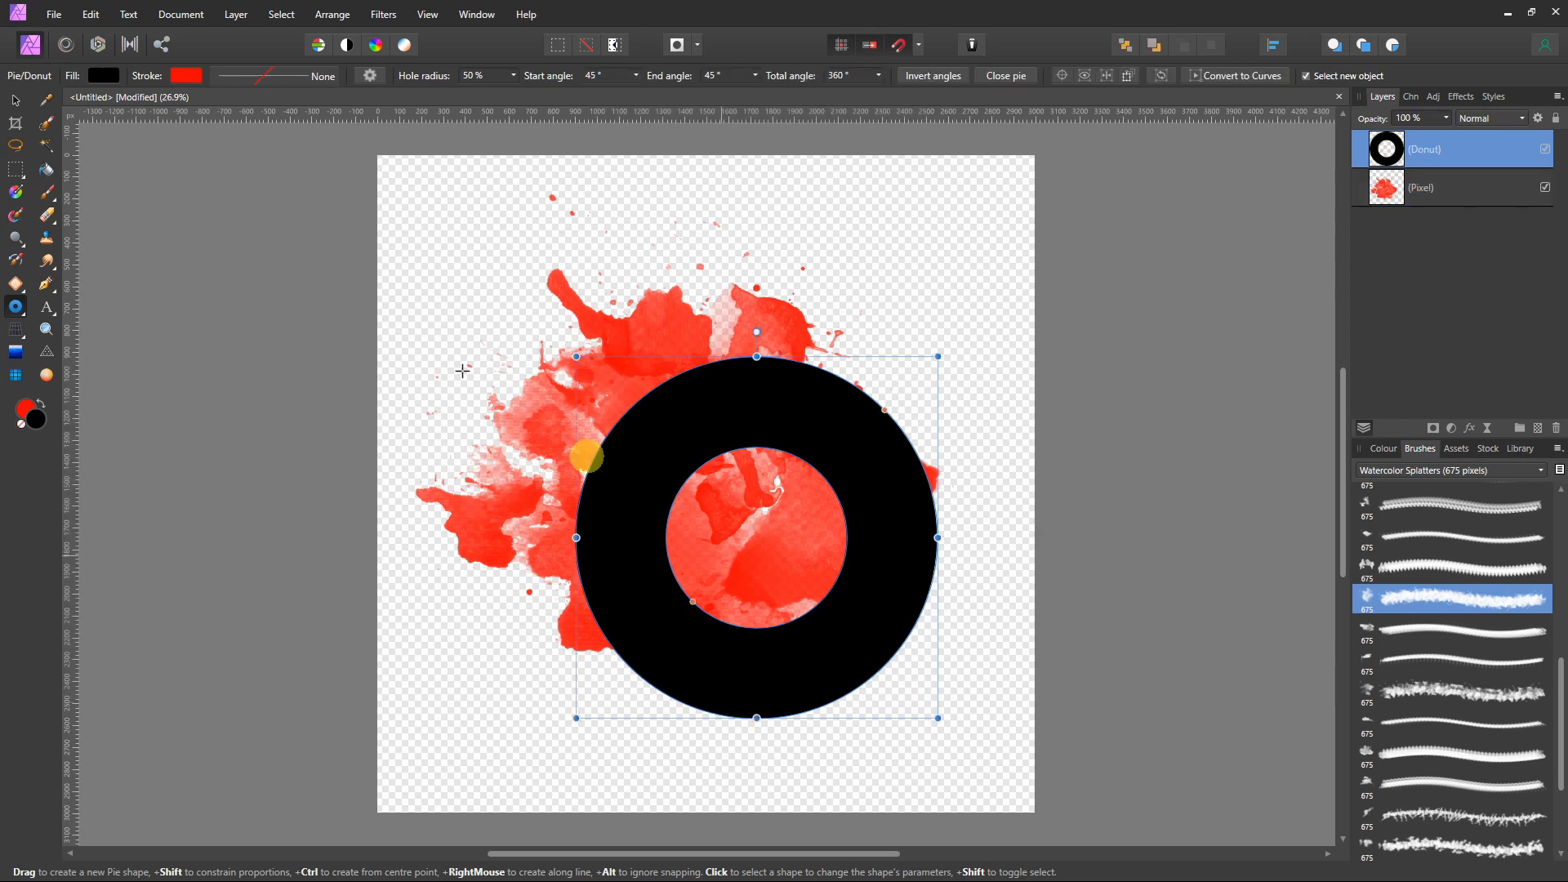
click(104, 76)
drag(99, 248, 37, 169)
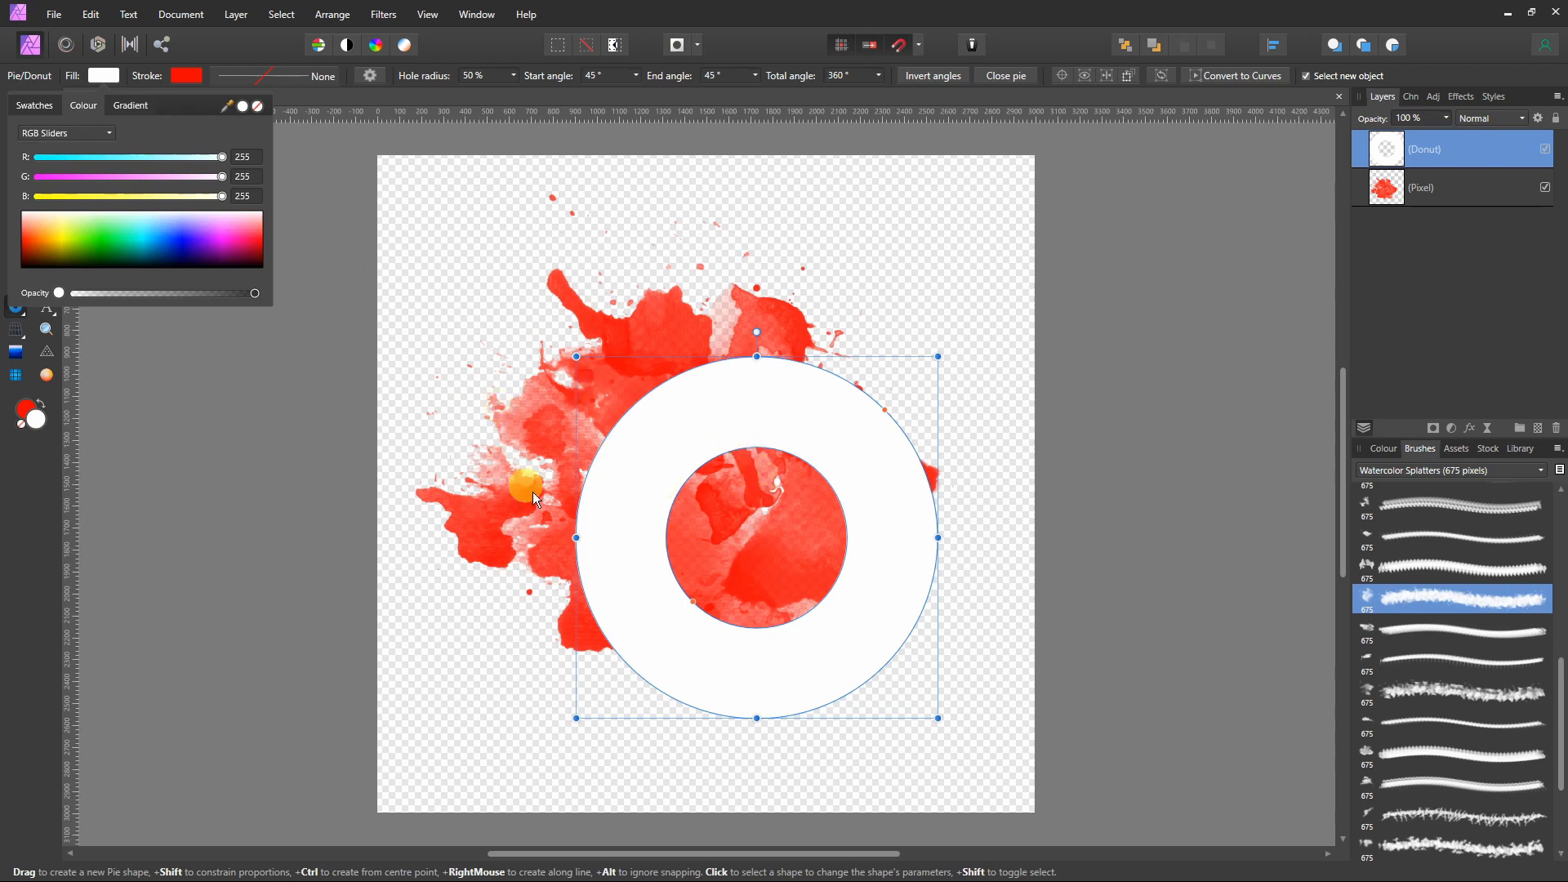
- Thin the white donut to a hole radius of 96% and move it over the middle of the splash
drag(692, 600, 646, 642)
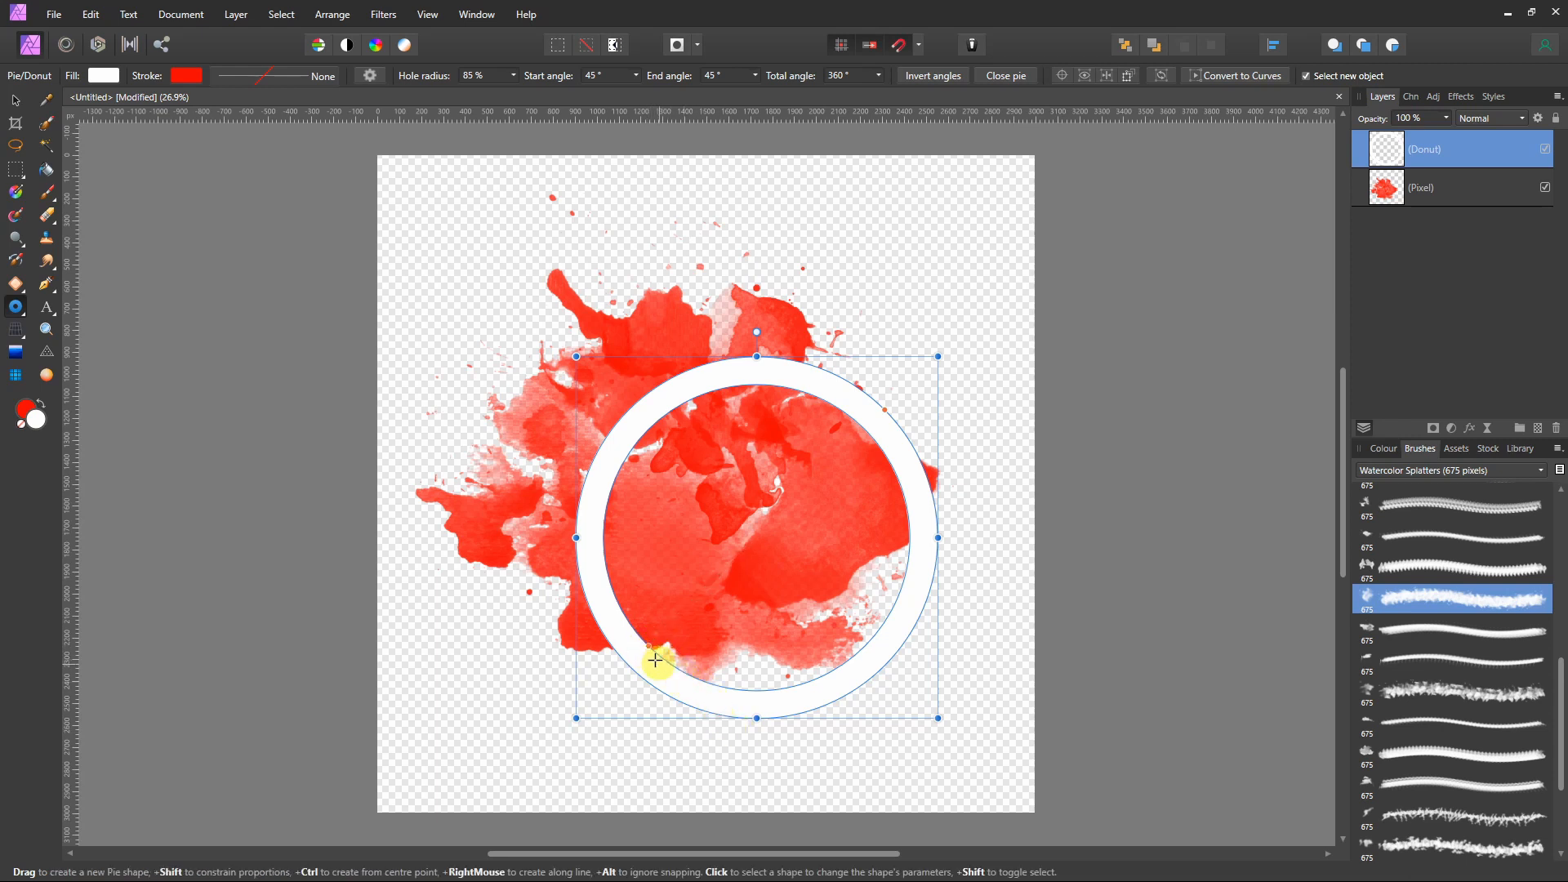
drag(655, 660, 575, 294)
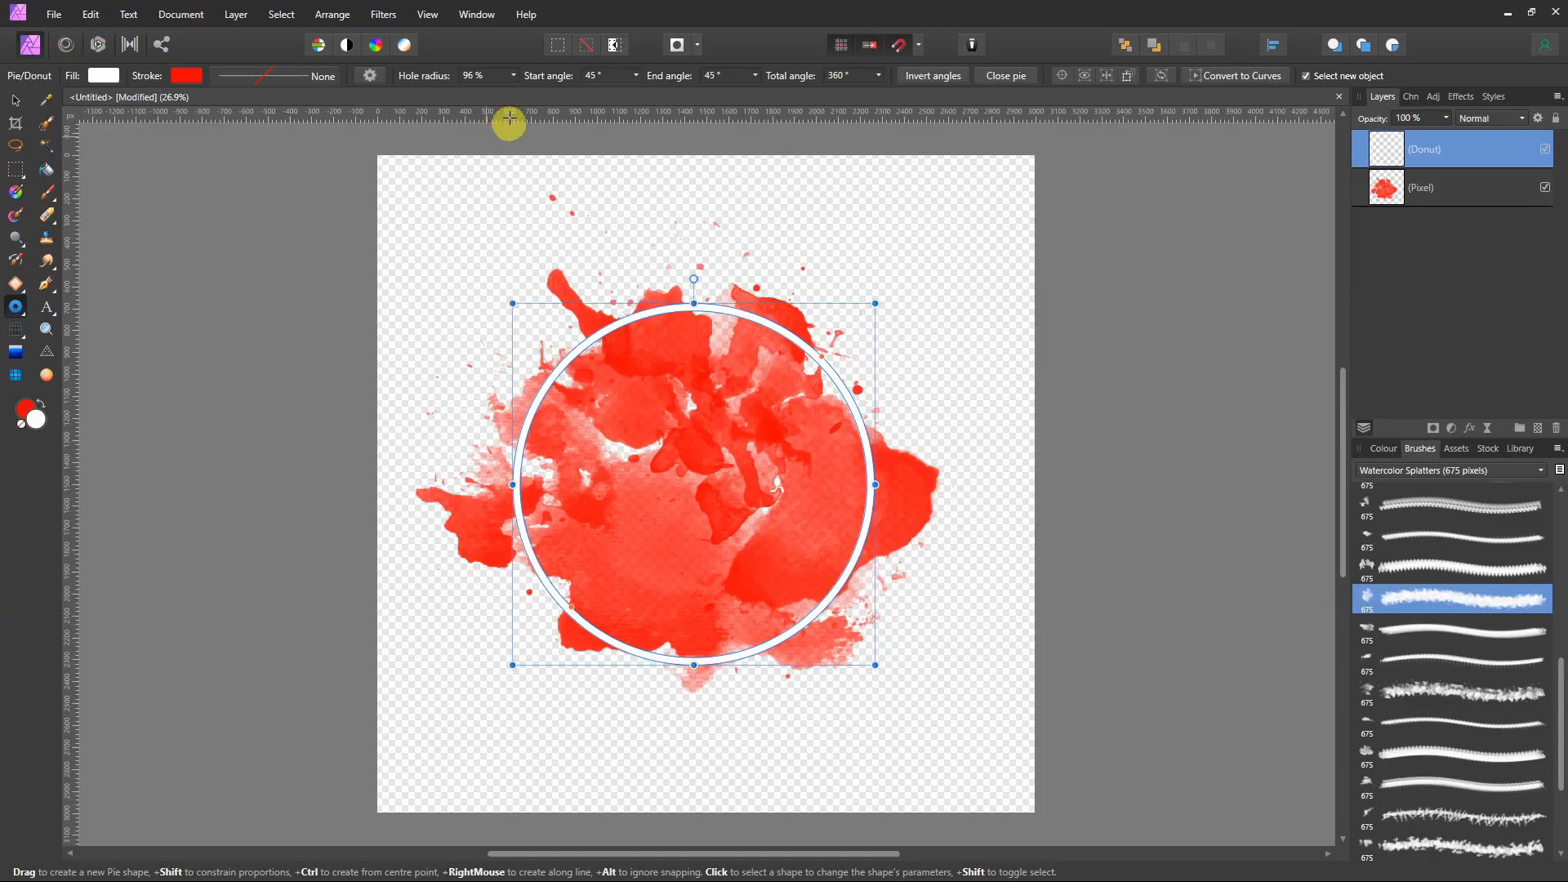
- Draw a white rounded rectangle about 763 × 481 px and centre it inside the ring
click(16, 307)
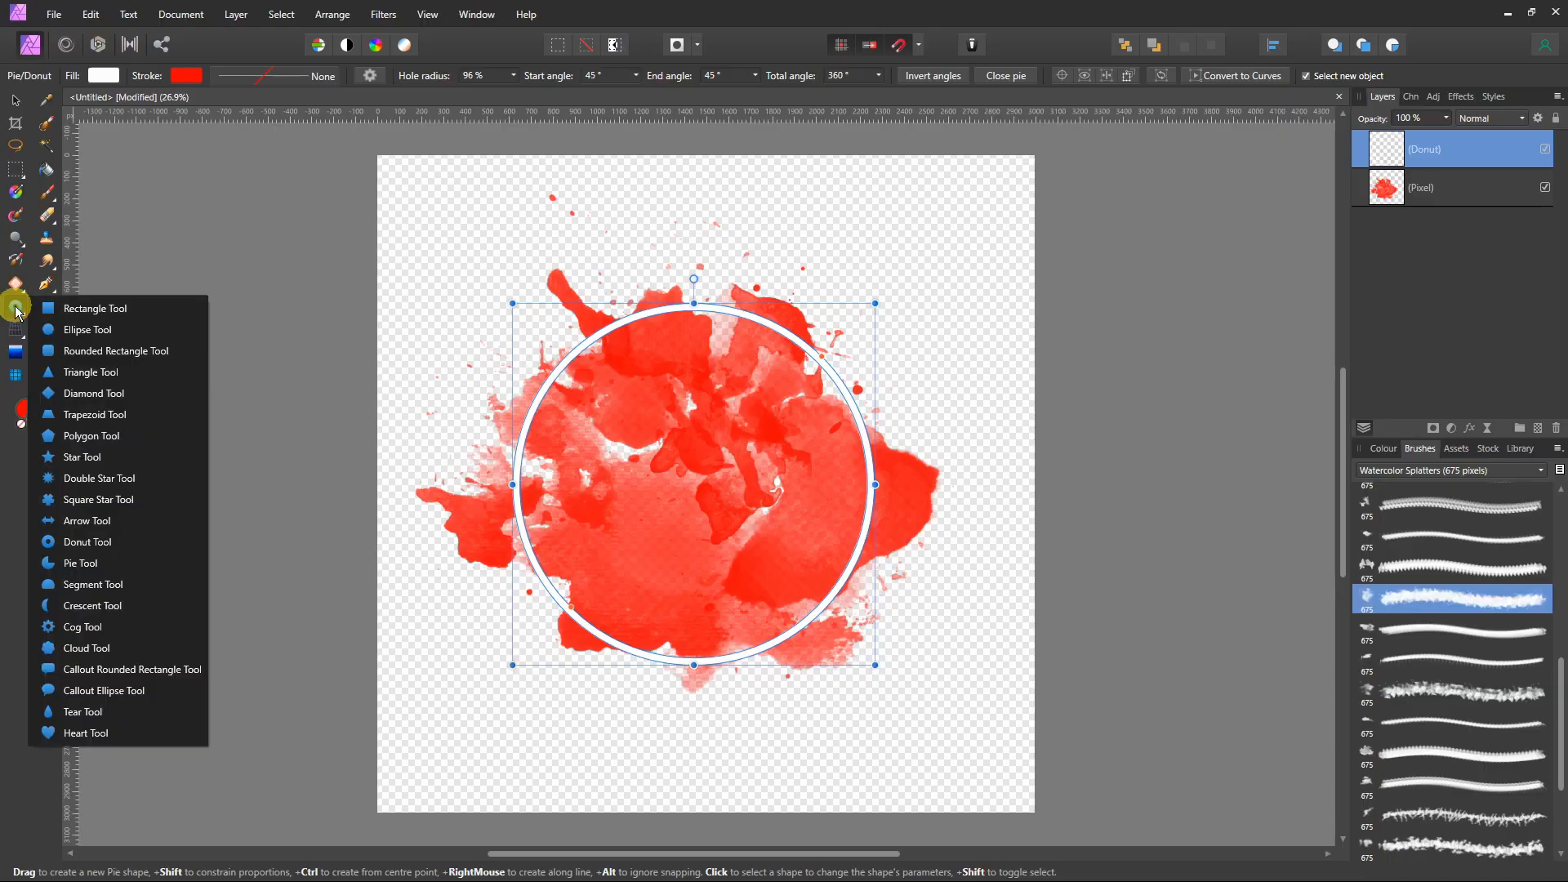
click(49, 353)
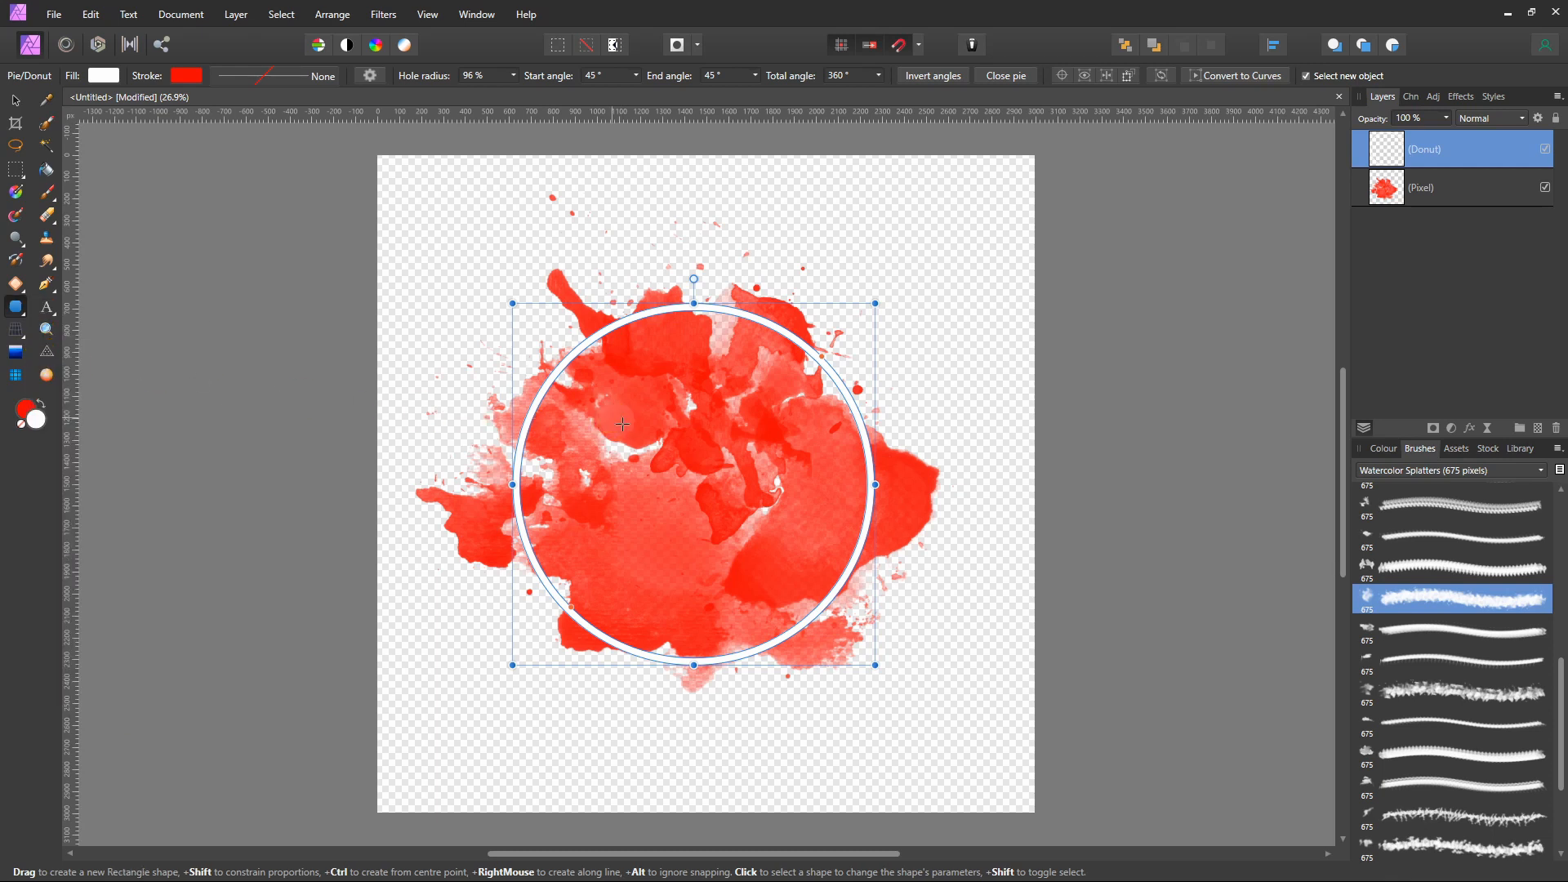
drag(613, 419, 780, 524)
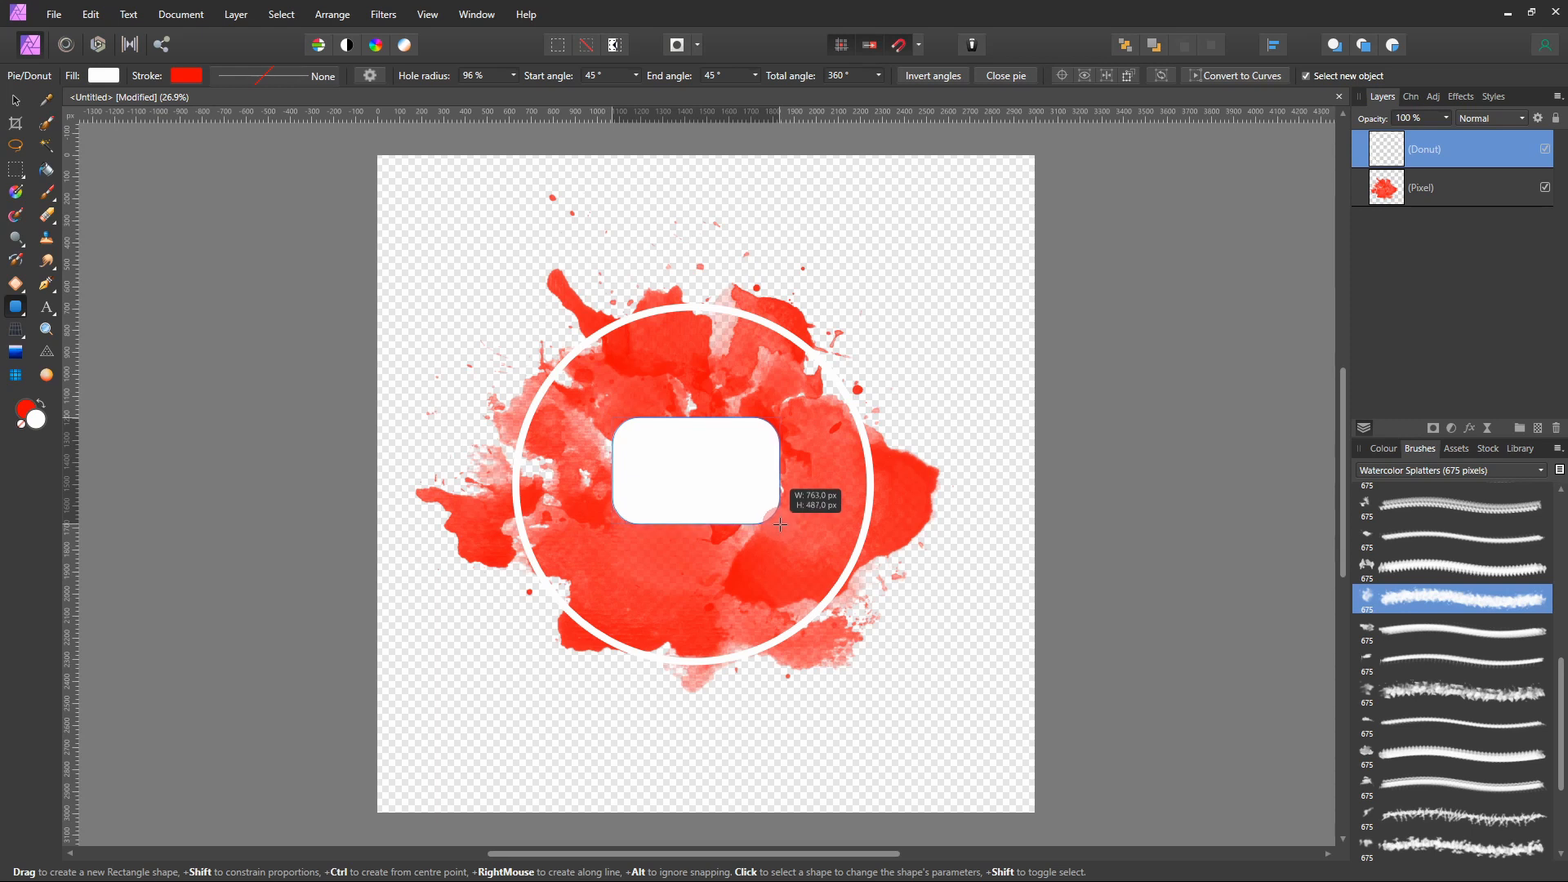
drag(780, 524, 780, 524)
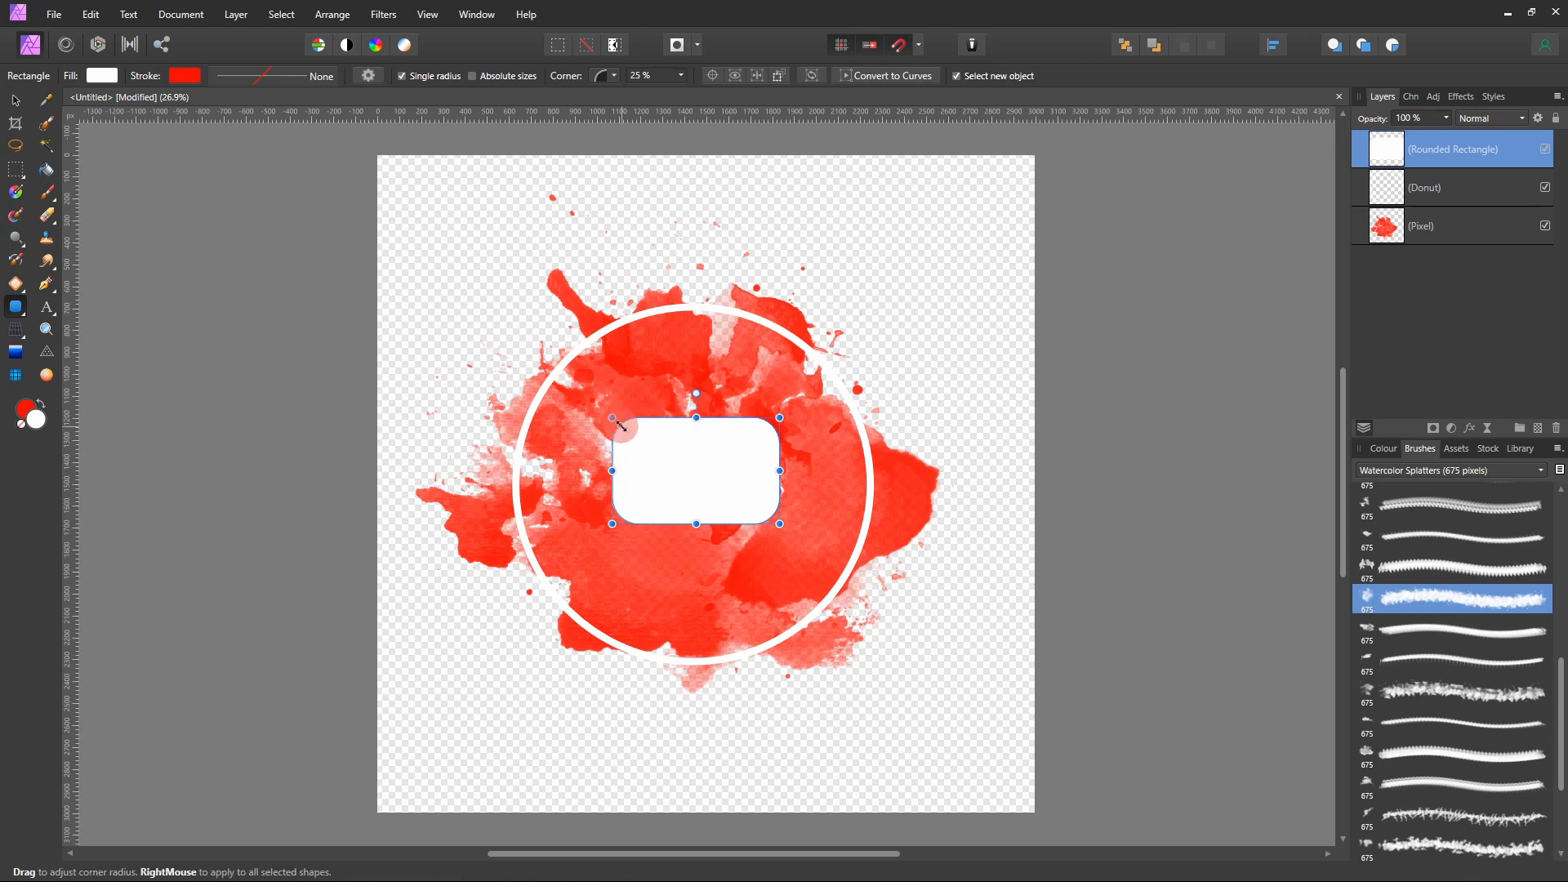
mouse_move(617, 421)
mouse_down()
mouse_move(654, 457)
mouse_move(621, 425)
mouse_up()
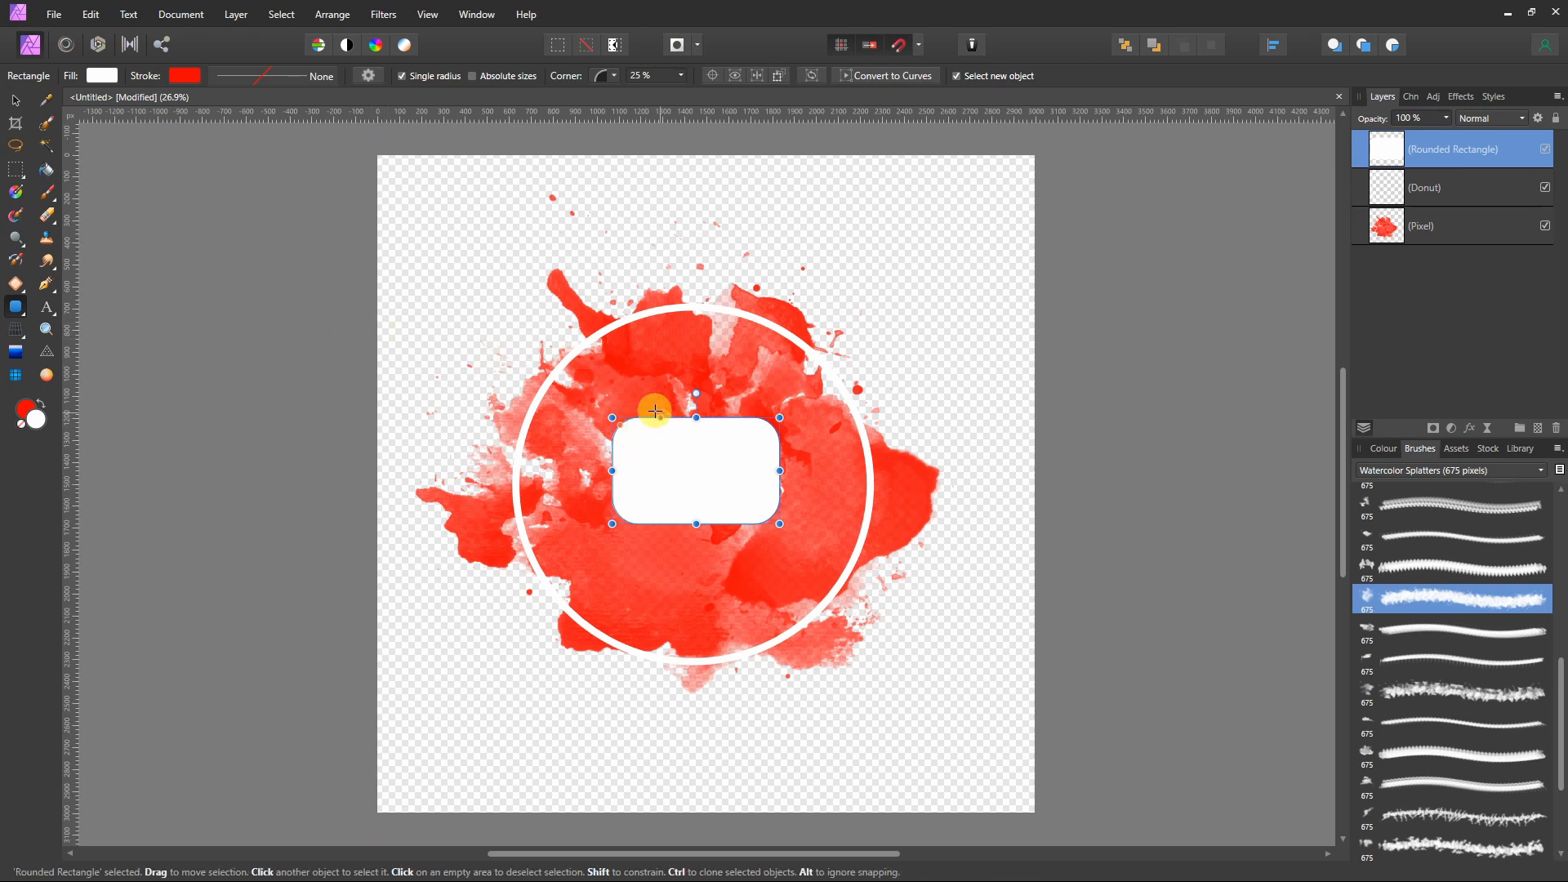
drag(668, 417, 662, 430)
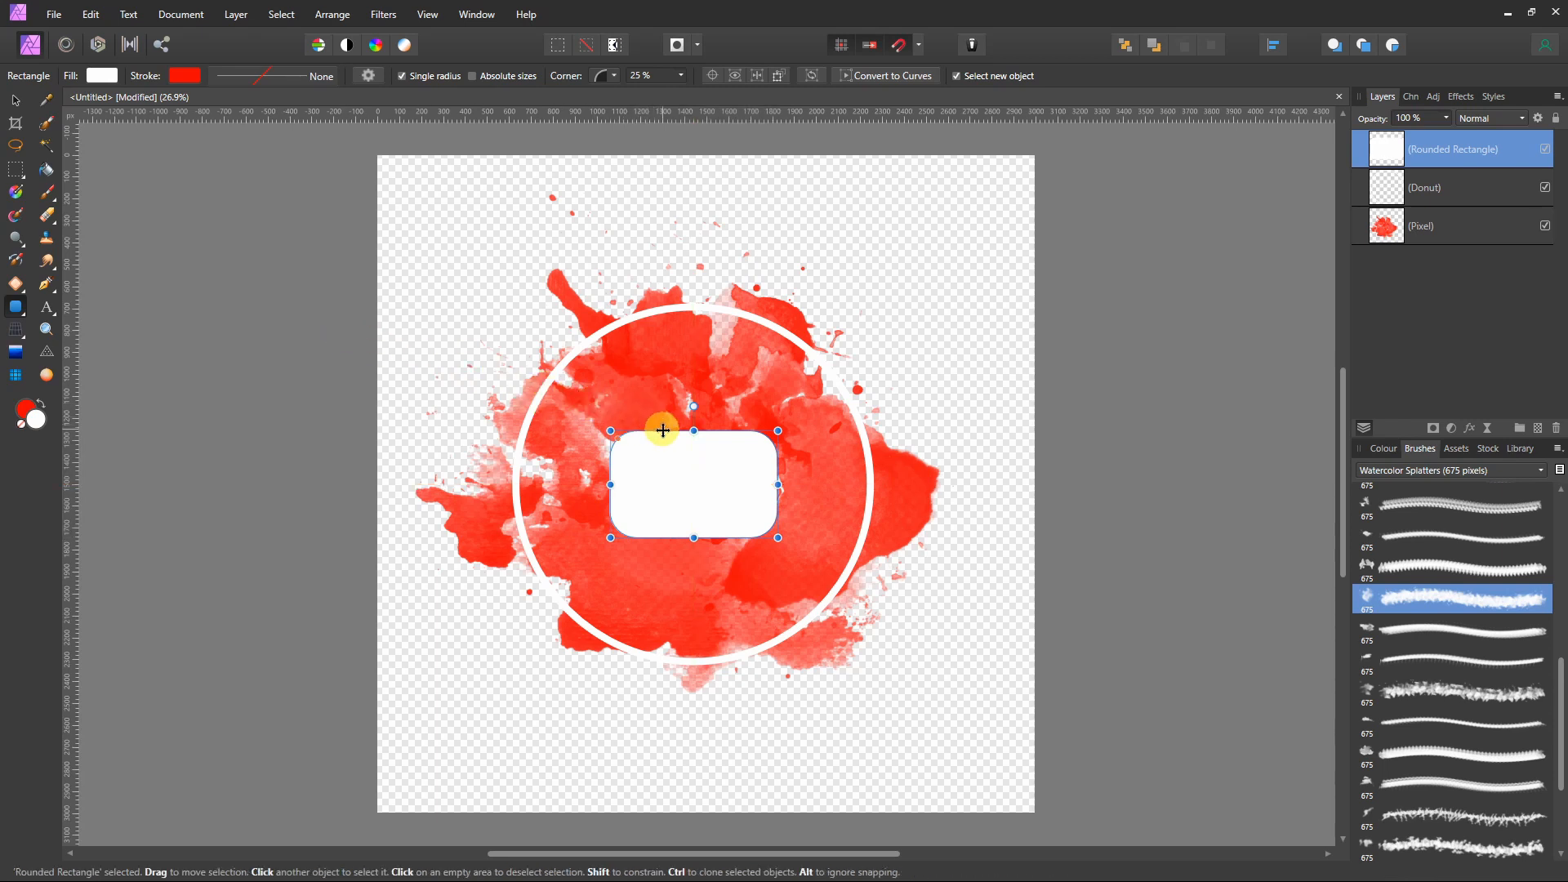
- Draw a small triangle inside the rounded rectangle, rotate it to point right, and centre it there
click(14, 311)
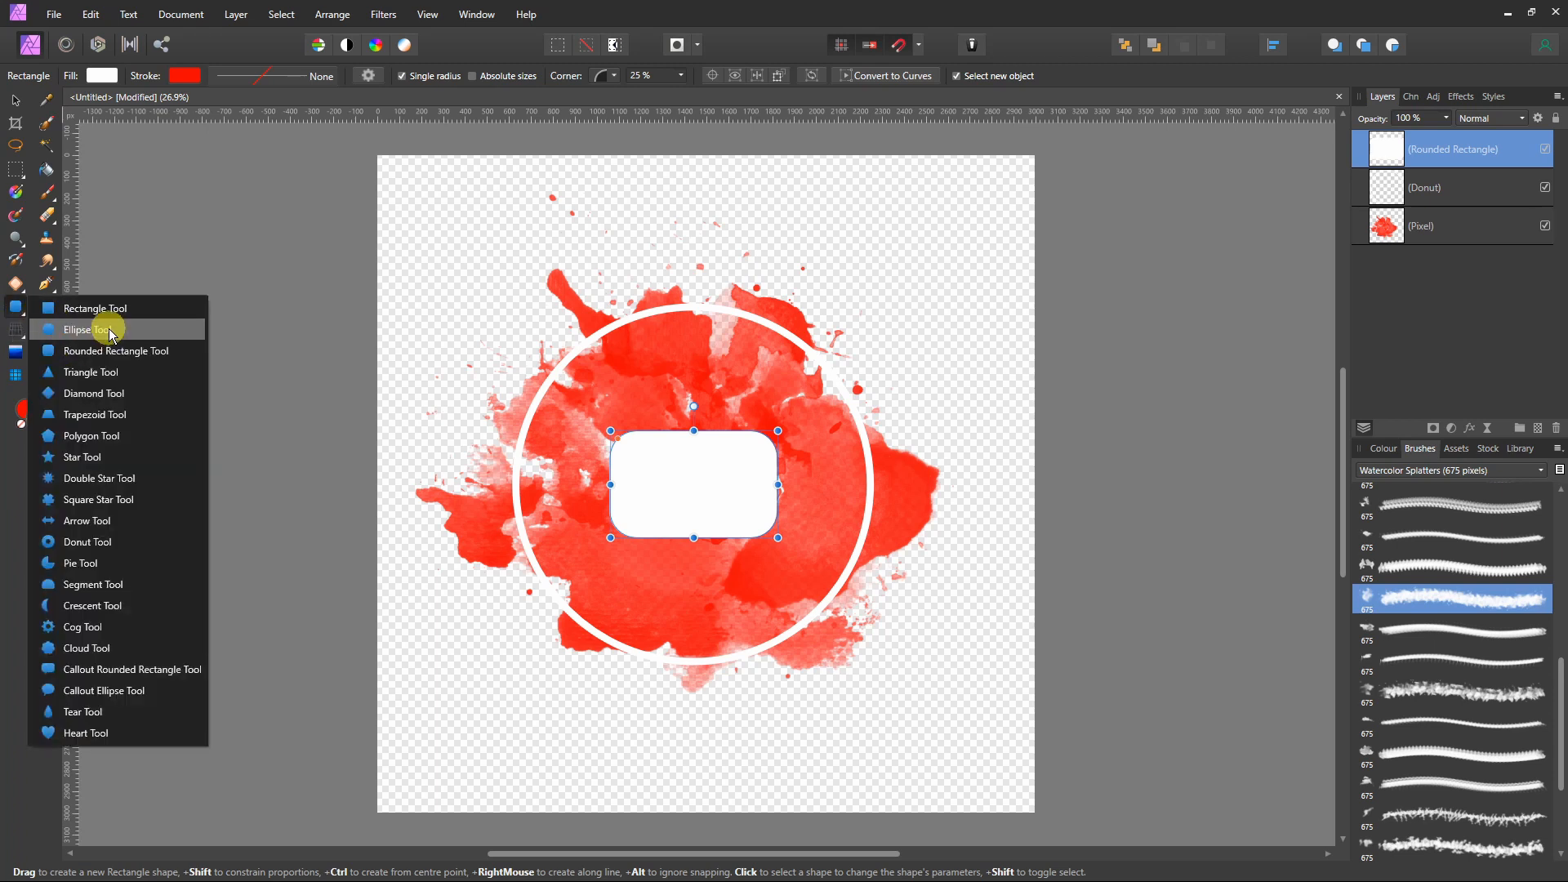
click(62, 373)
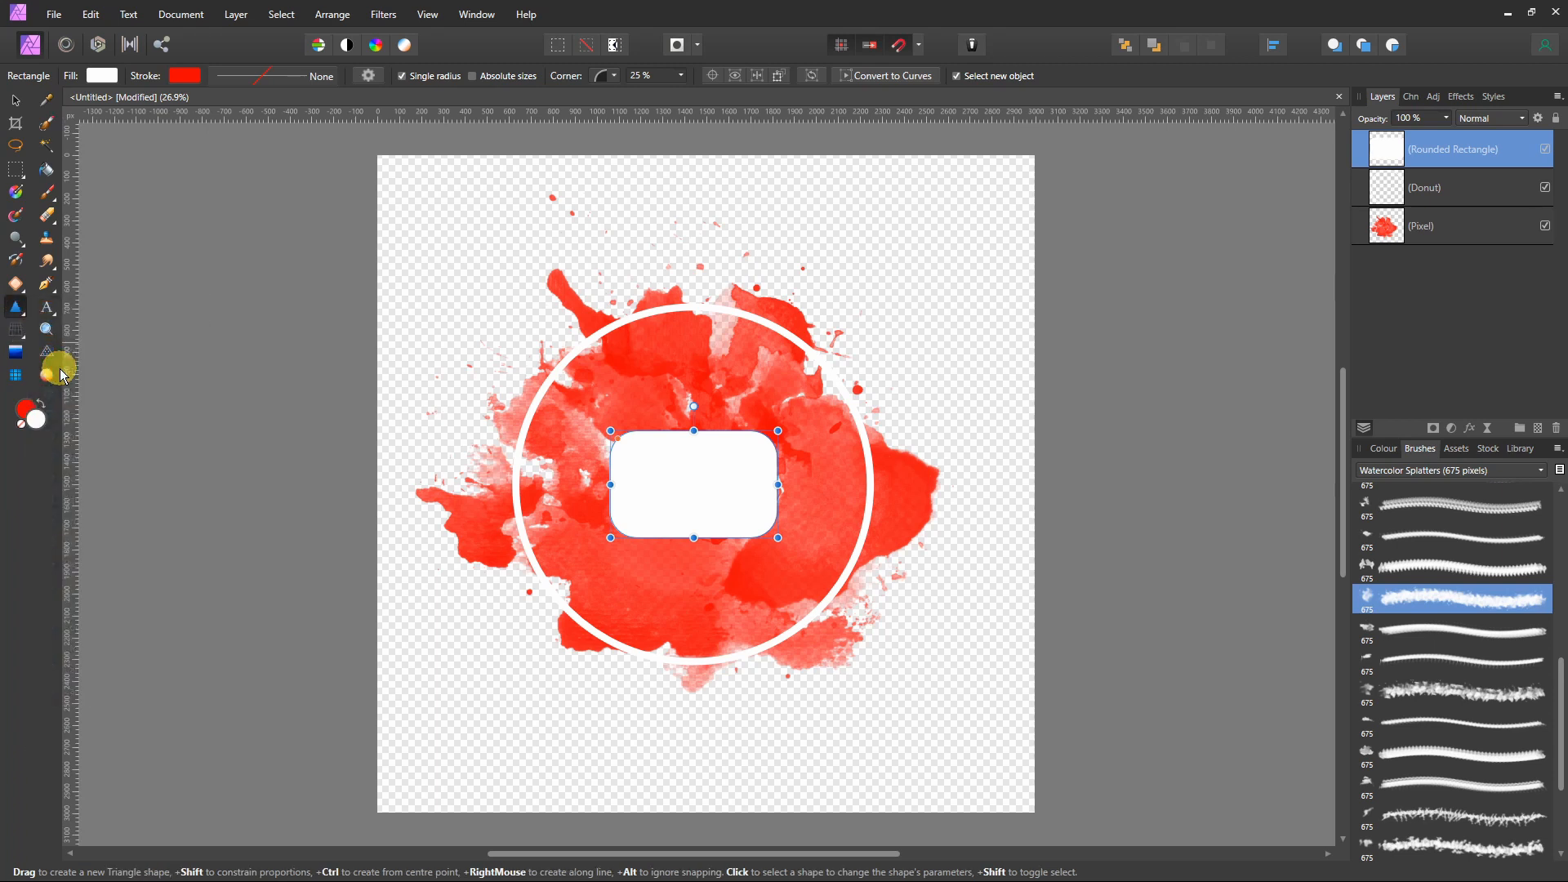
drag(660, 466, 702, 500)
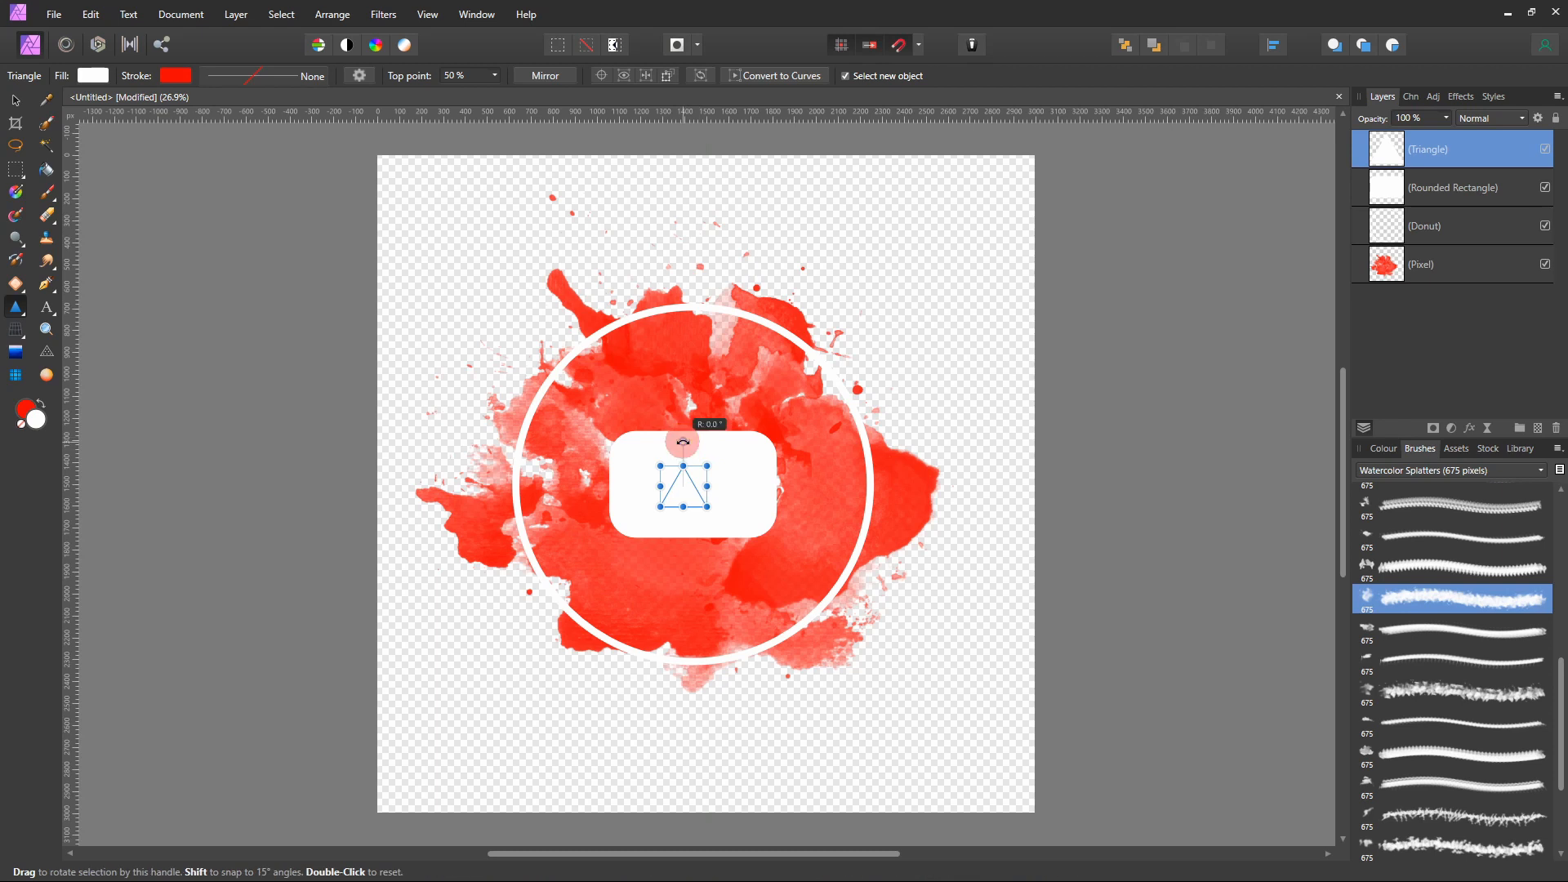
mouse_move(683, 442)
mouse_down()
mouse_move(714, 452)
mouse_move(720, 485)
mouse_up()
- Fill the triangle with the red foreground colour sampled by the colour picker, and deselect it
click(27, 411)
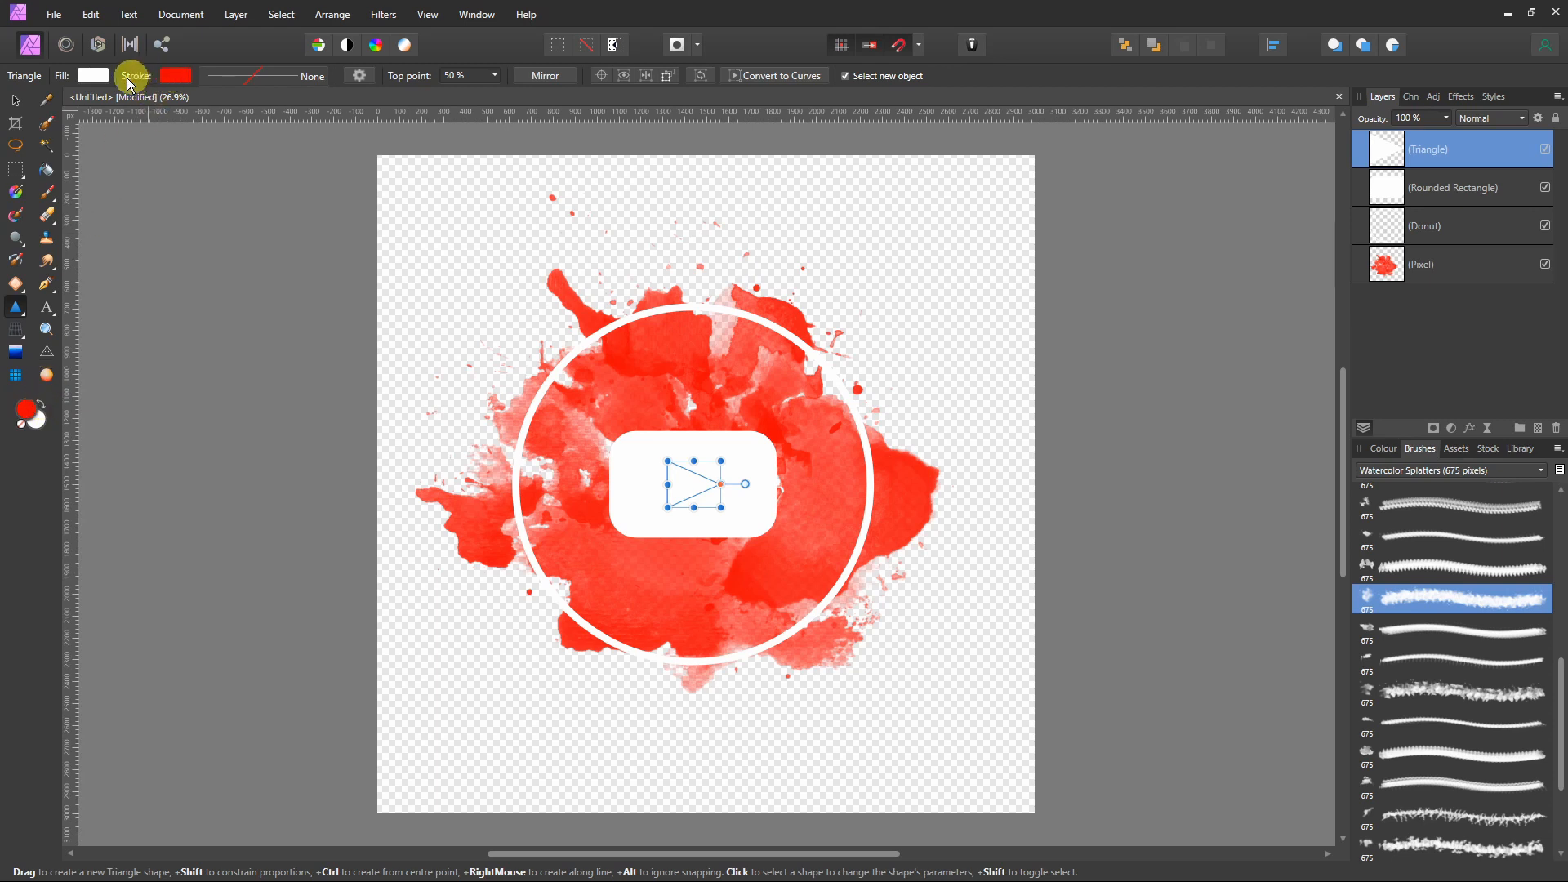
click(95, 76)
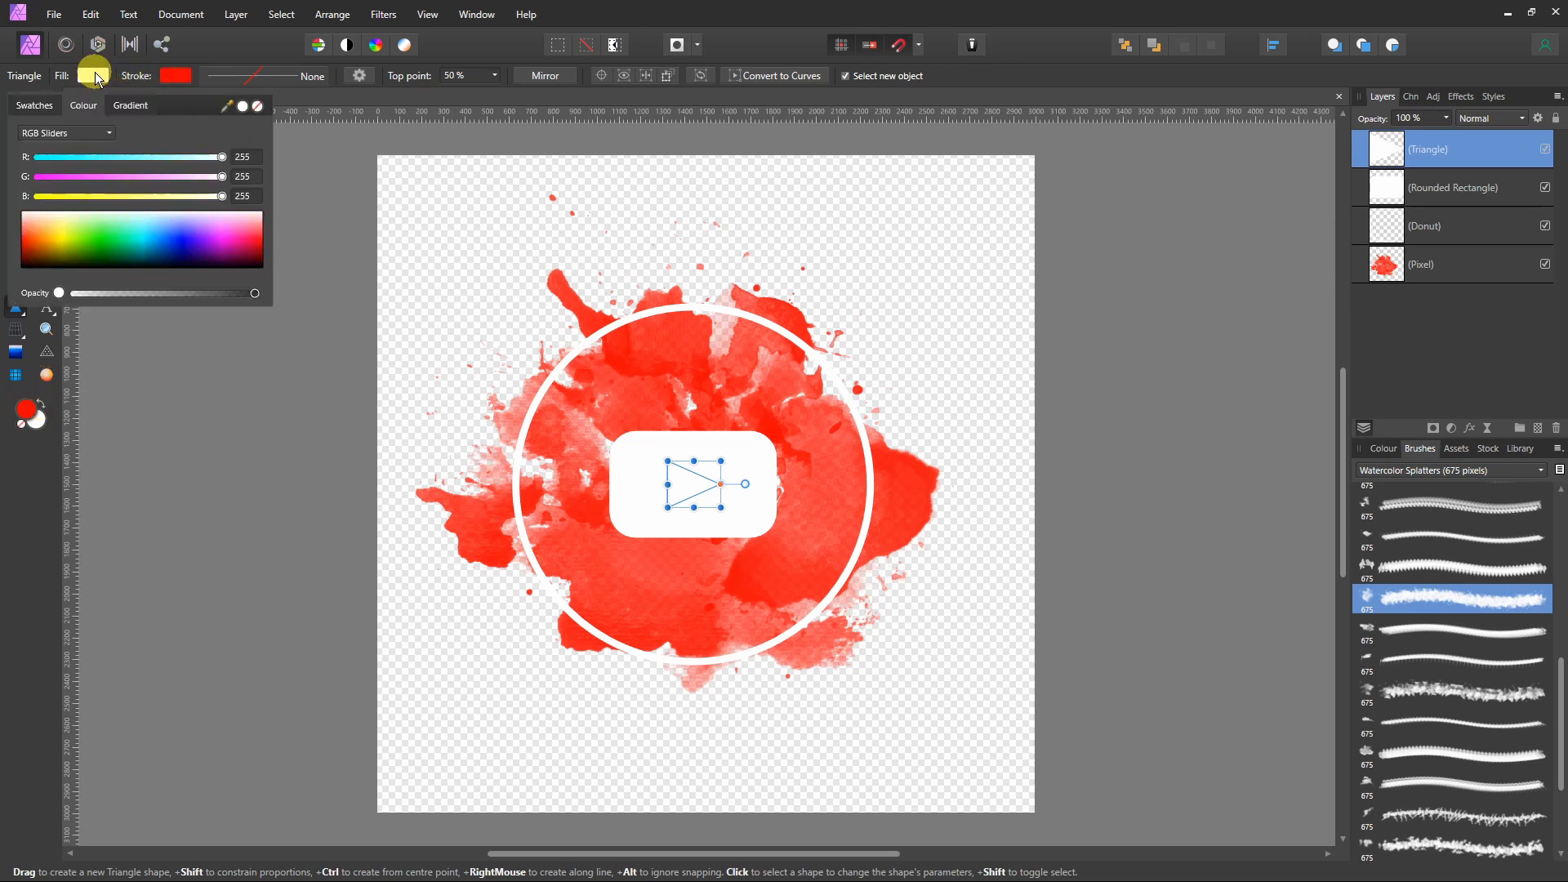
drag(228, 106, 29, 410)
click(241, 107)
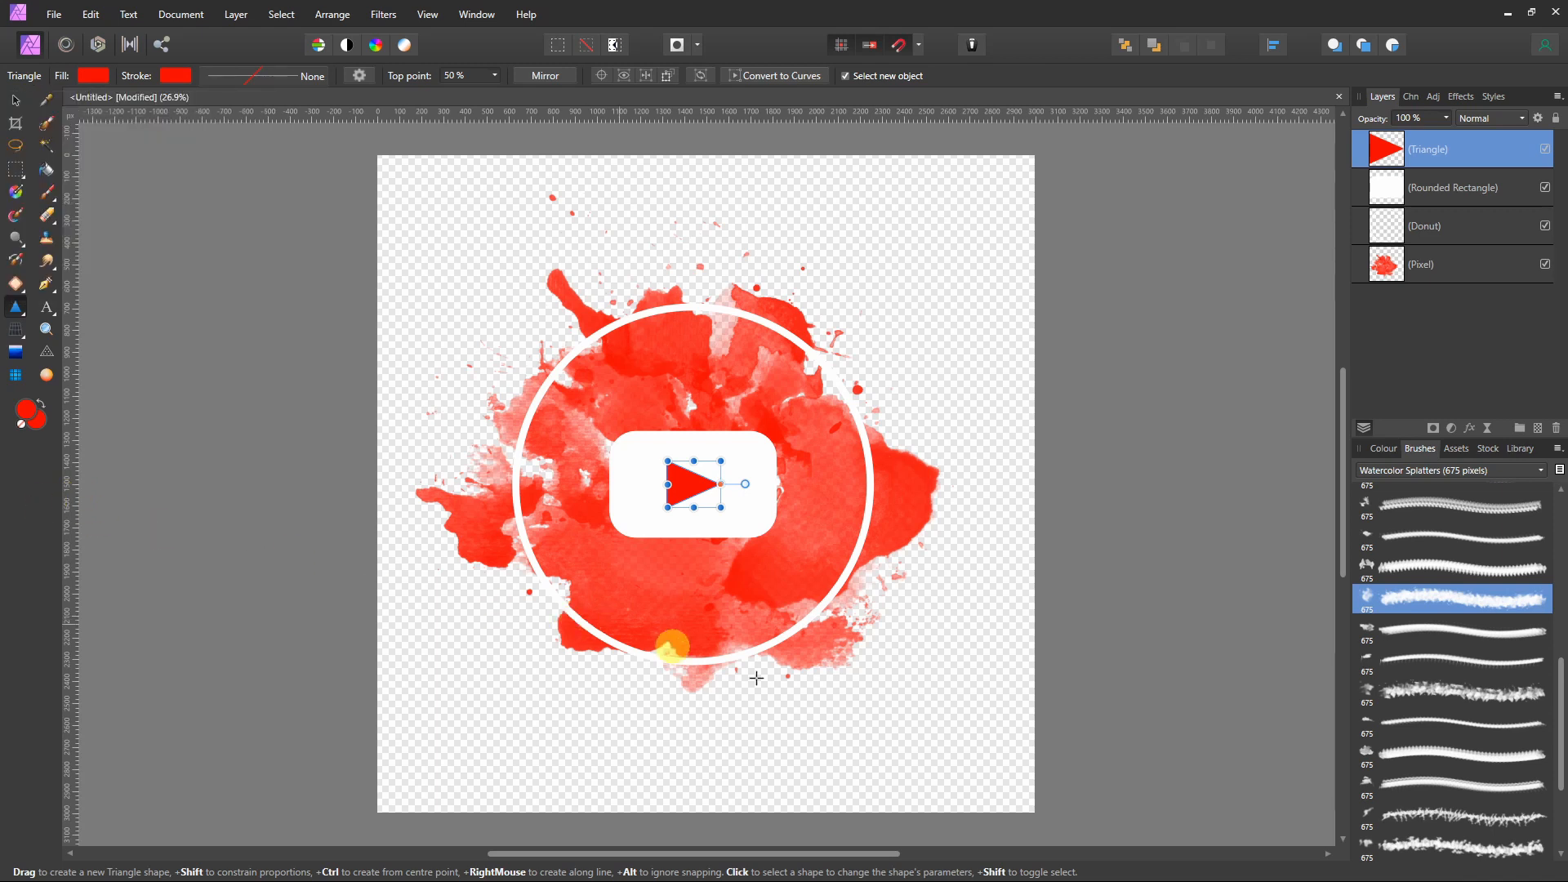
click(1151, 672)
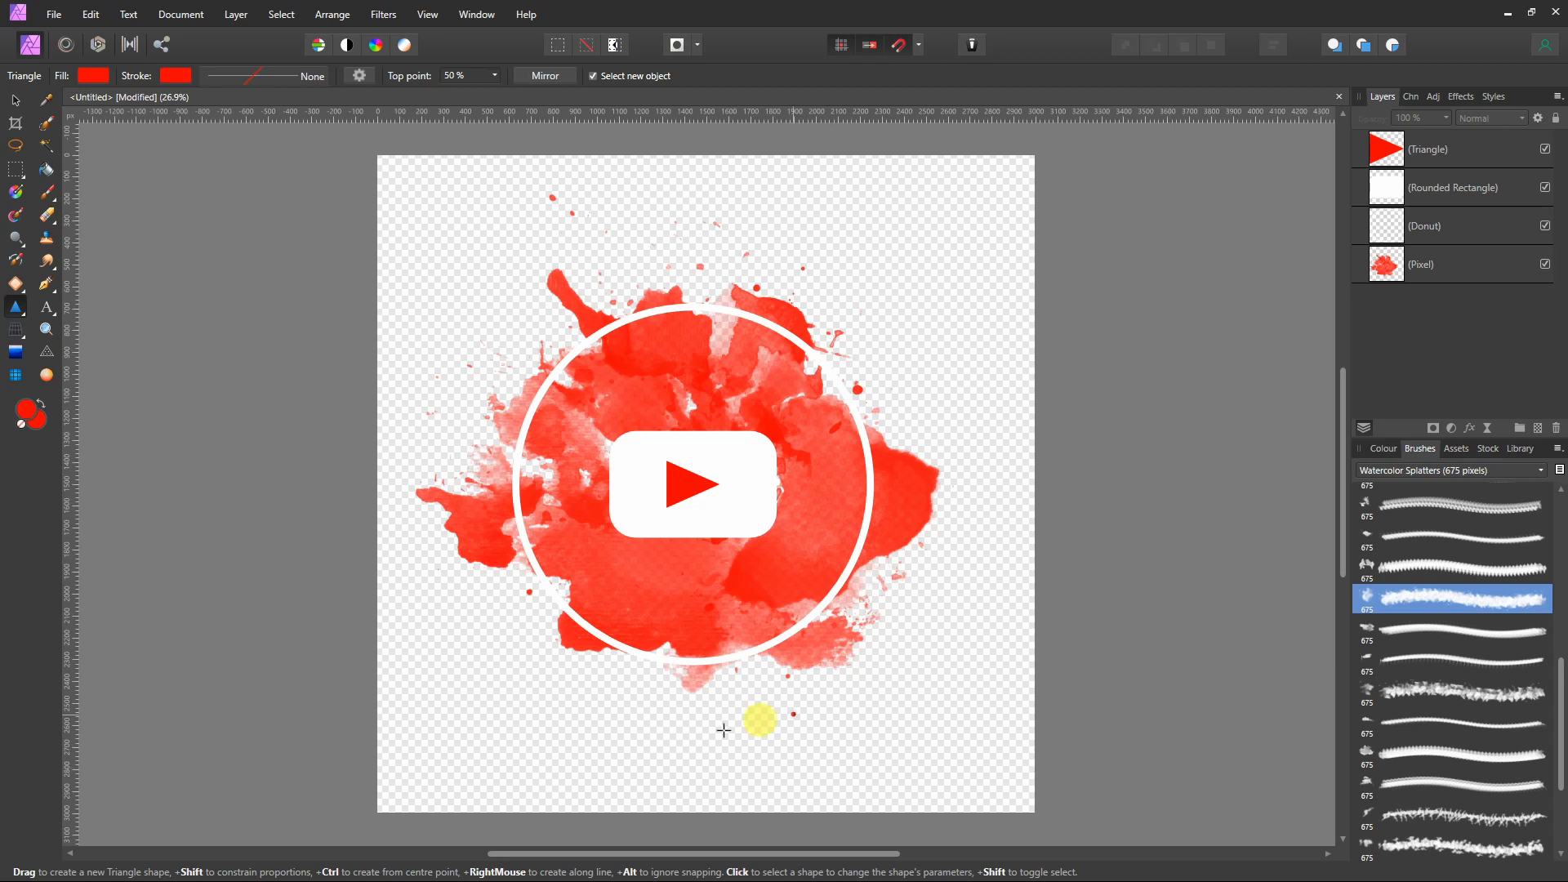
- Draw a black-filled rectangle covering the whole canvas and place it beneath all other layers as the background
click(31, 325)
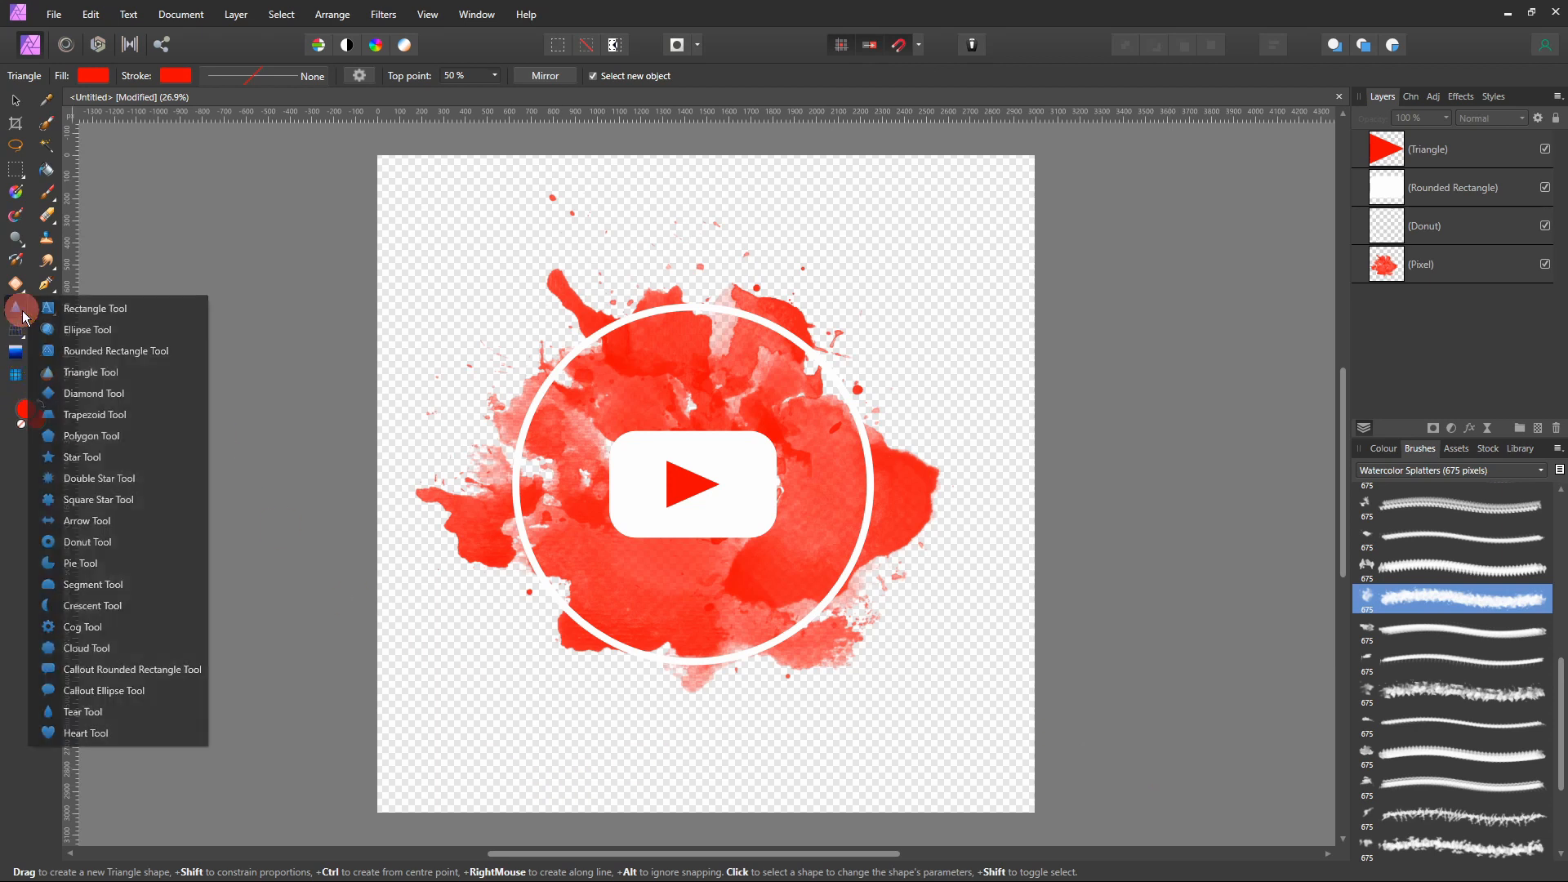
click(49, 308)
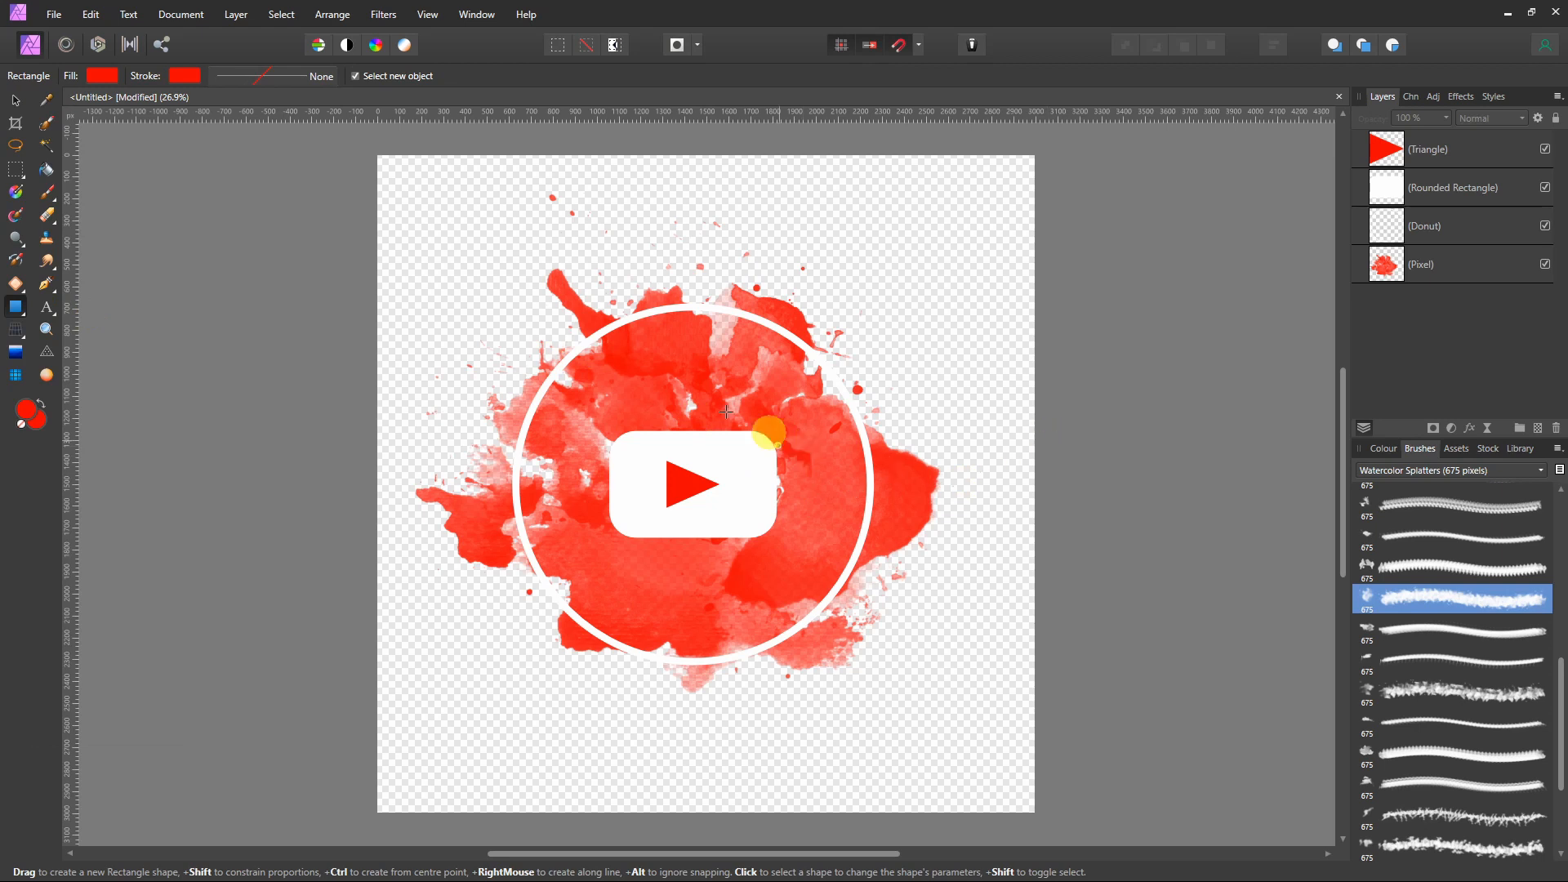
click(111, 79)
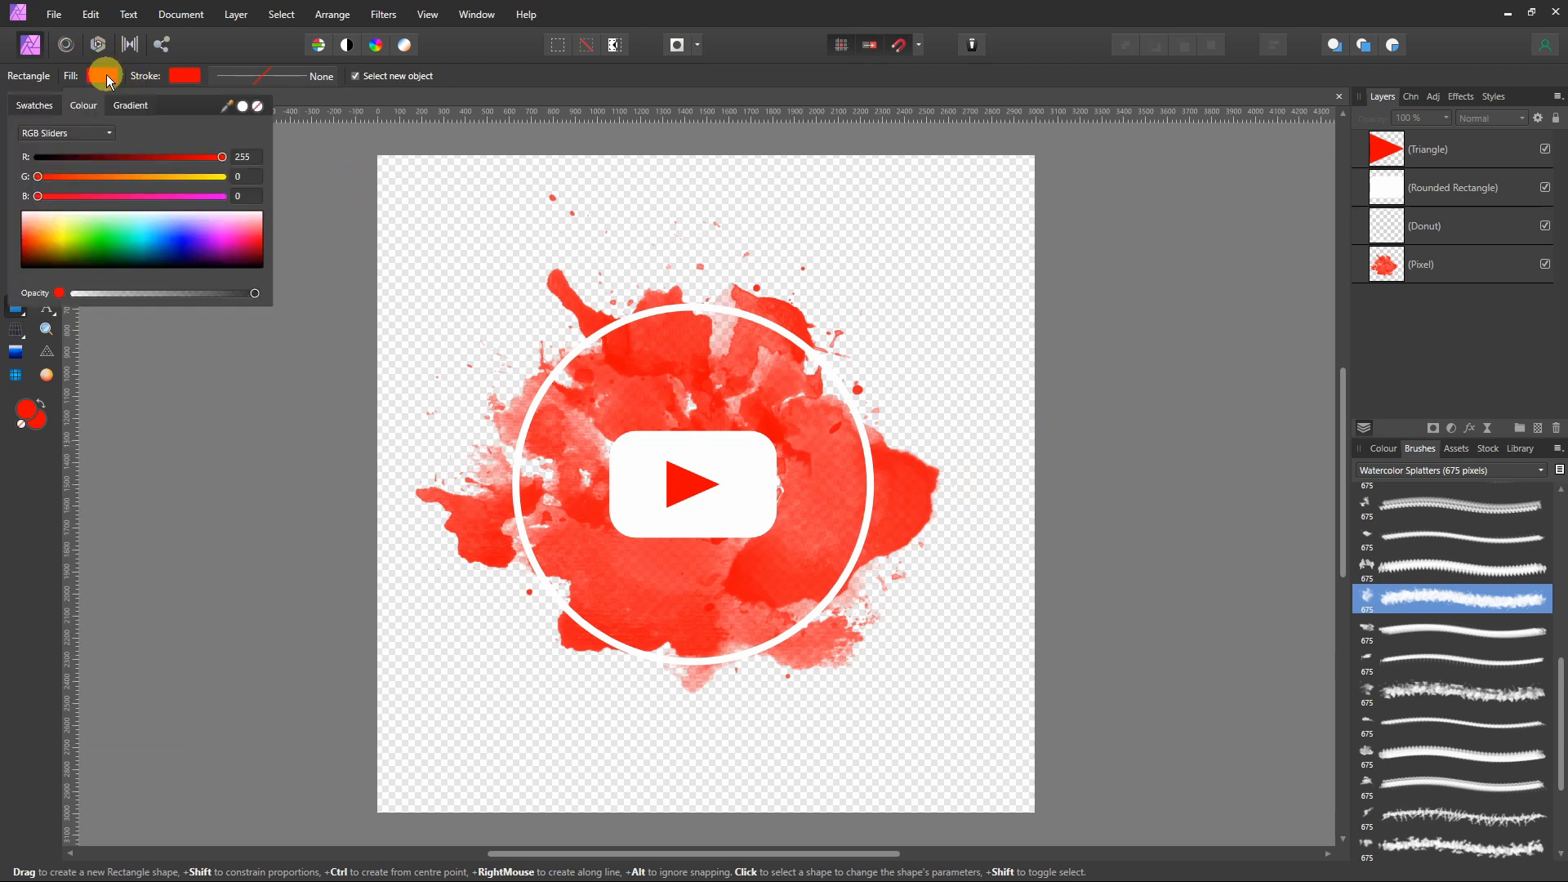
drag(97, 260, 106, 325)
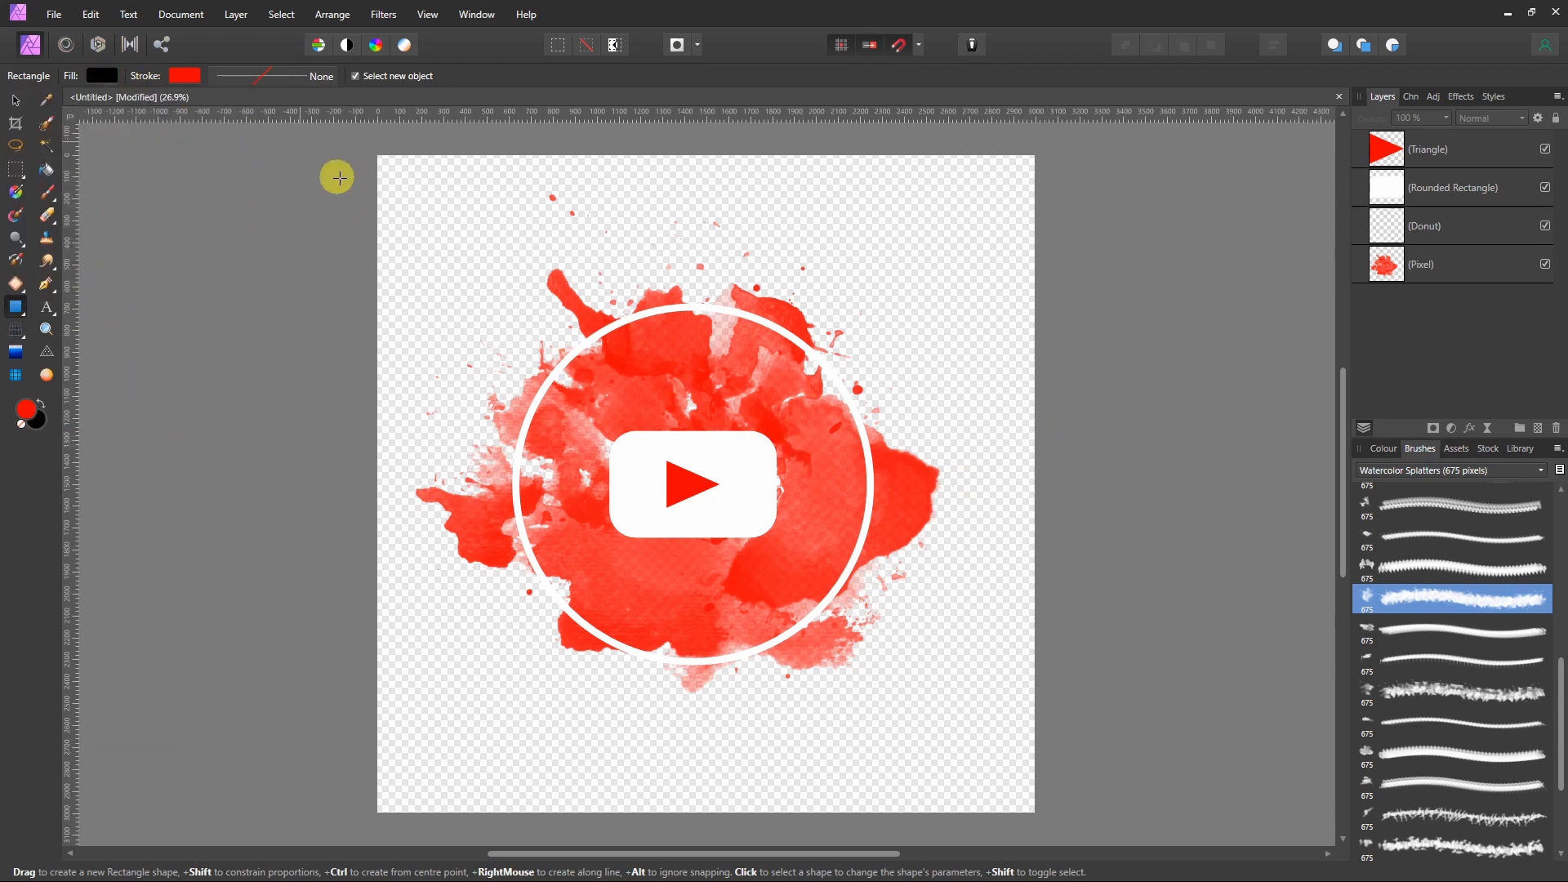
drag(363, 147, 1070, 843)
drag(1361, 153, 1386, 310)
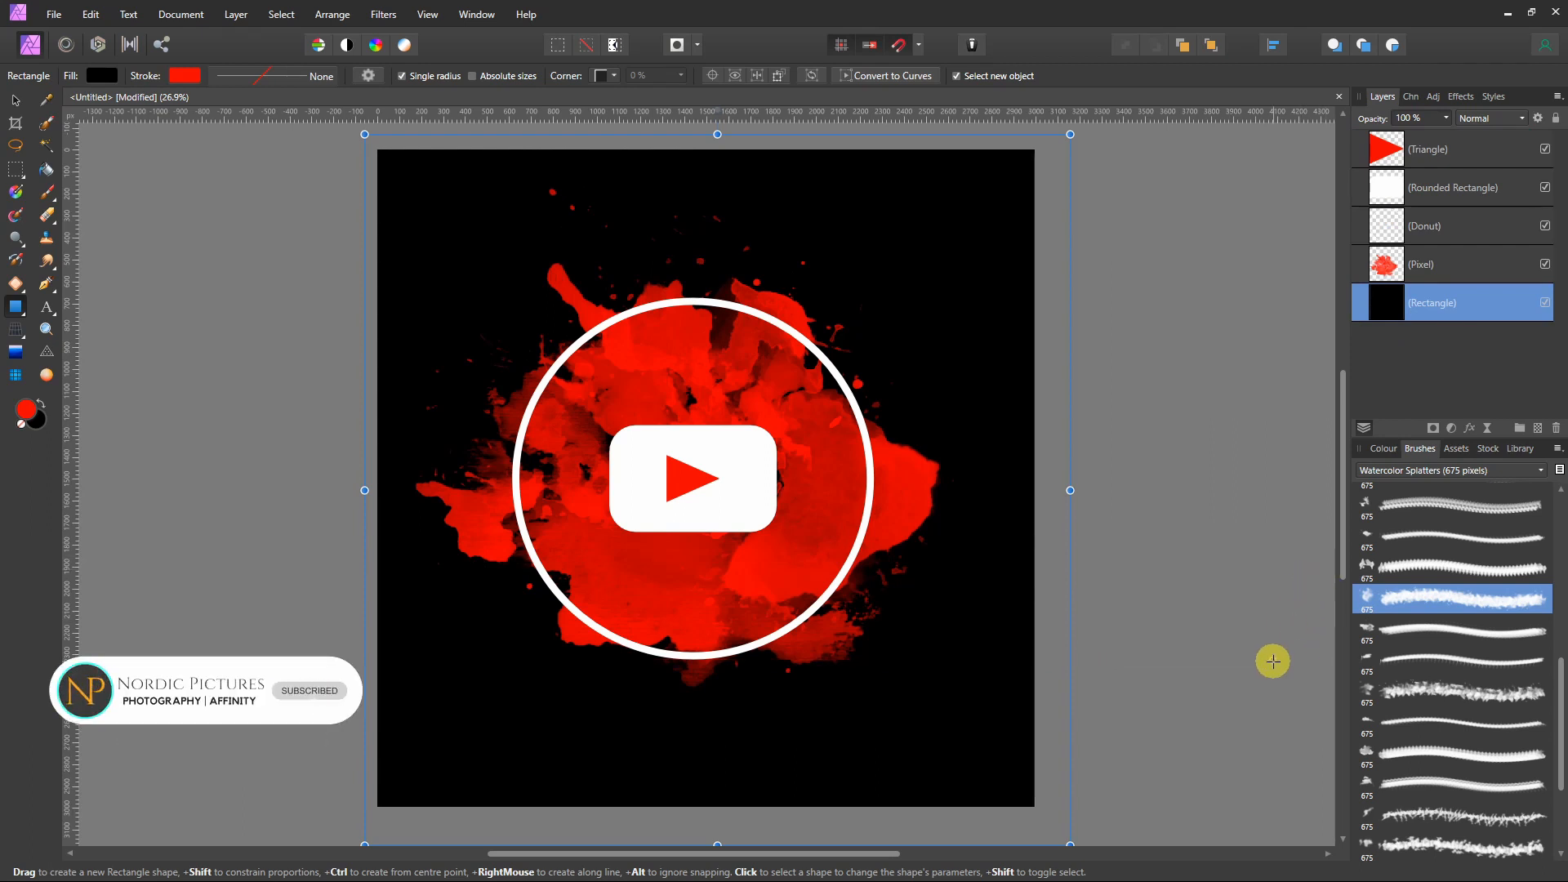
- Check the red triangle's alignment inside the rounded rectangle and deselect it
click(1363, 149)
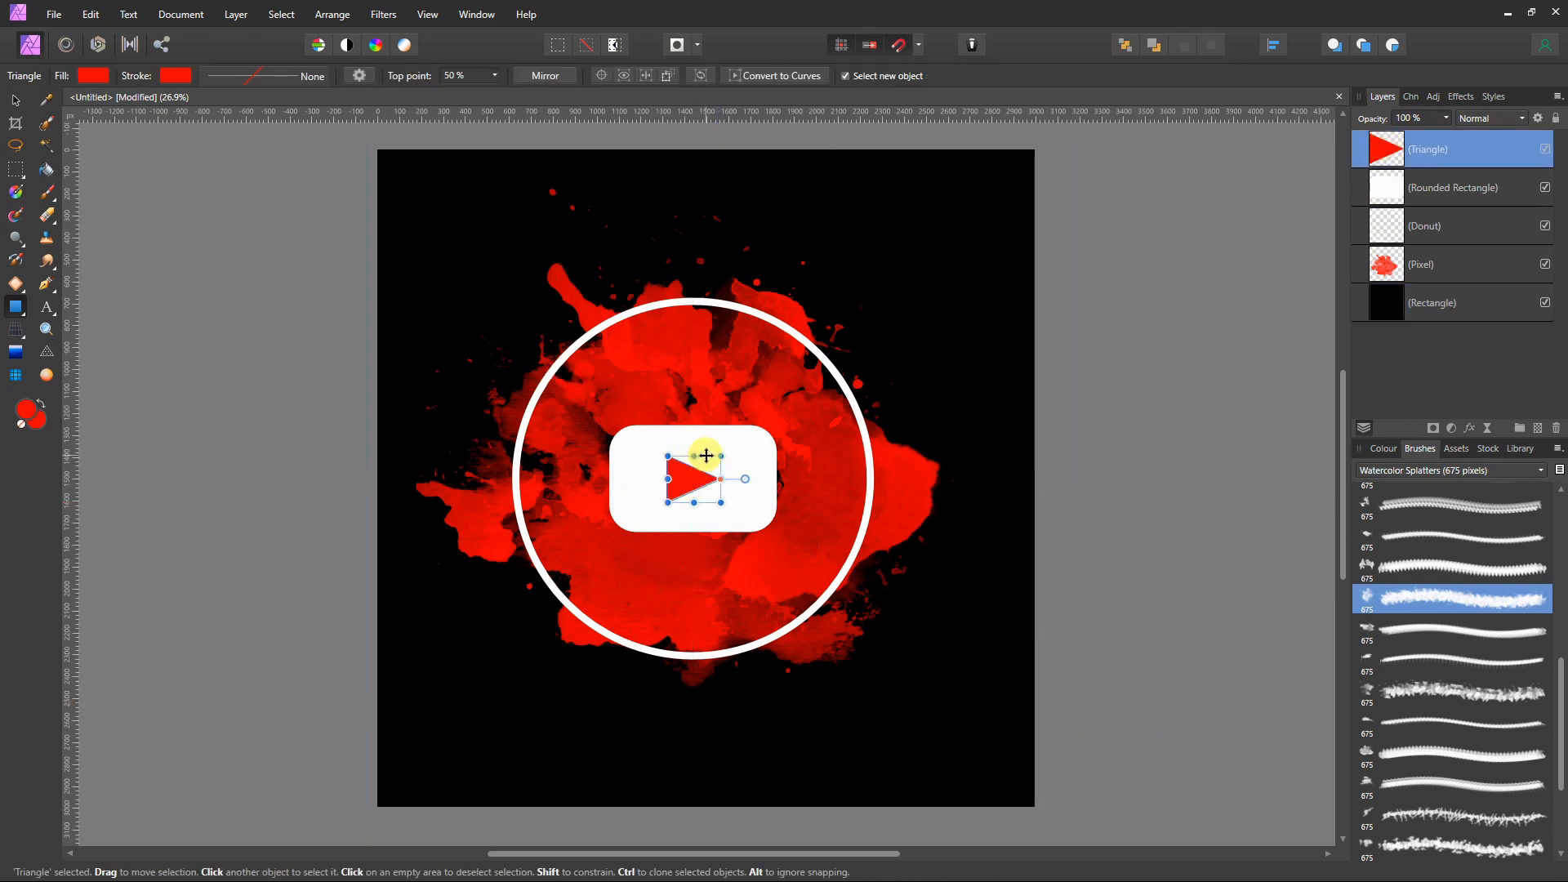
drag(709, 455, 704, 451)
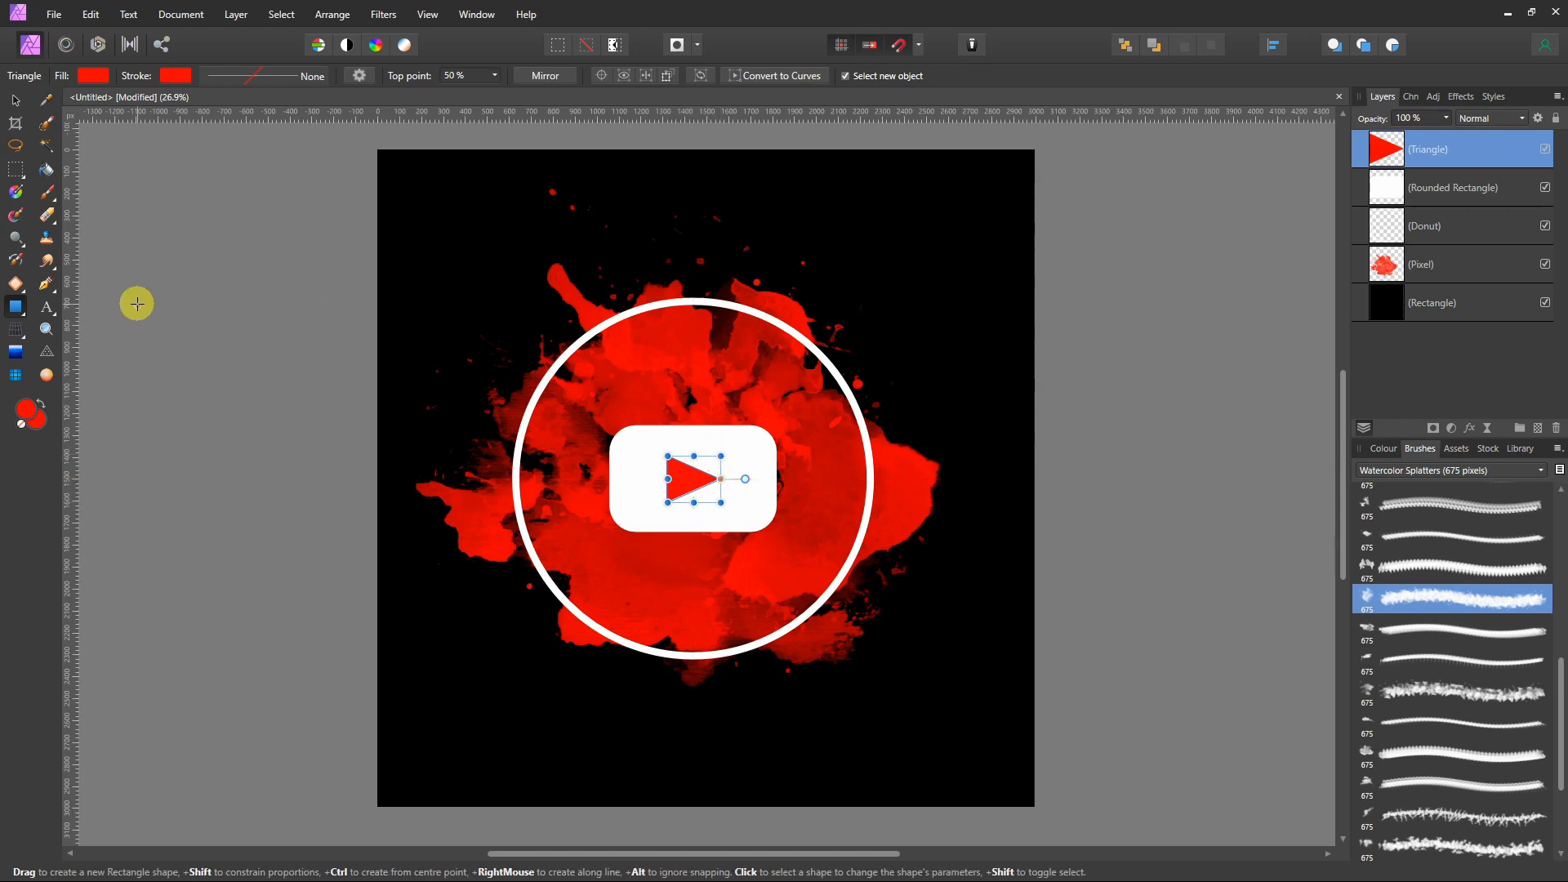
click(249, 368)
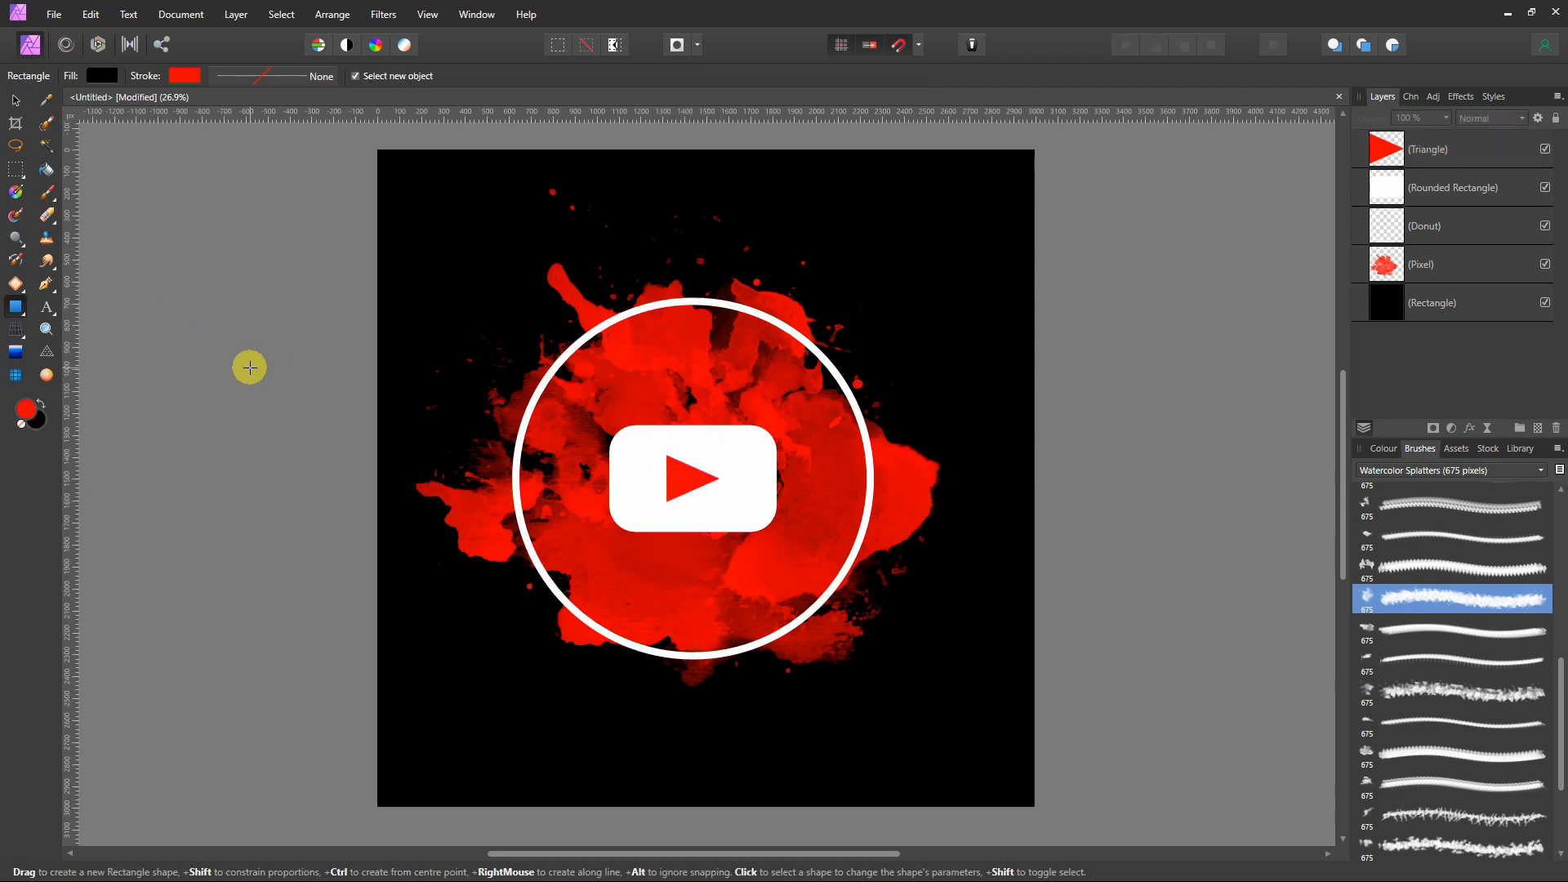
- Recolour the watercolor splash layer with a Colour Overlay effect set to blue, RGB 0, 44, 233
click(1393, 268)
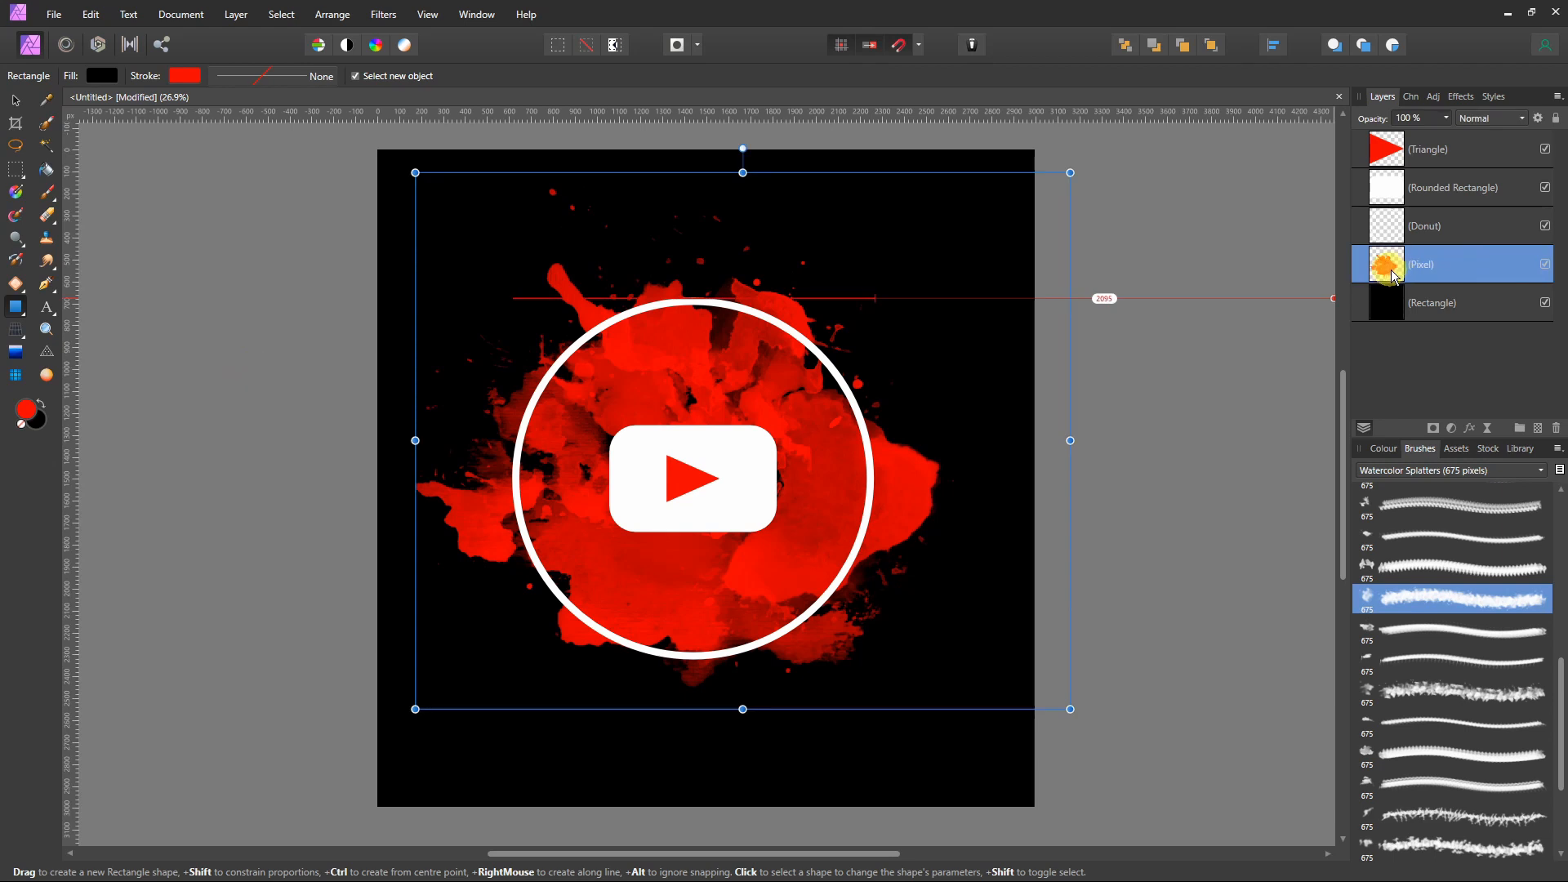
click(1471, 98)
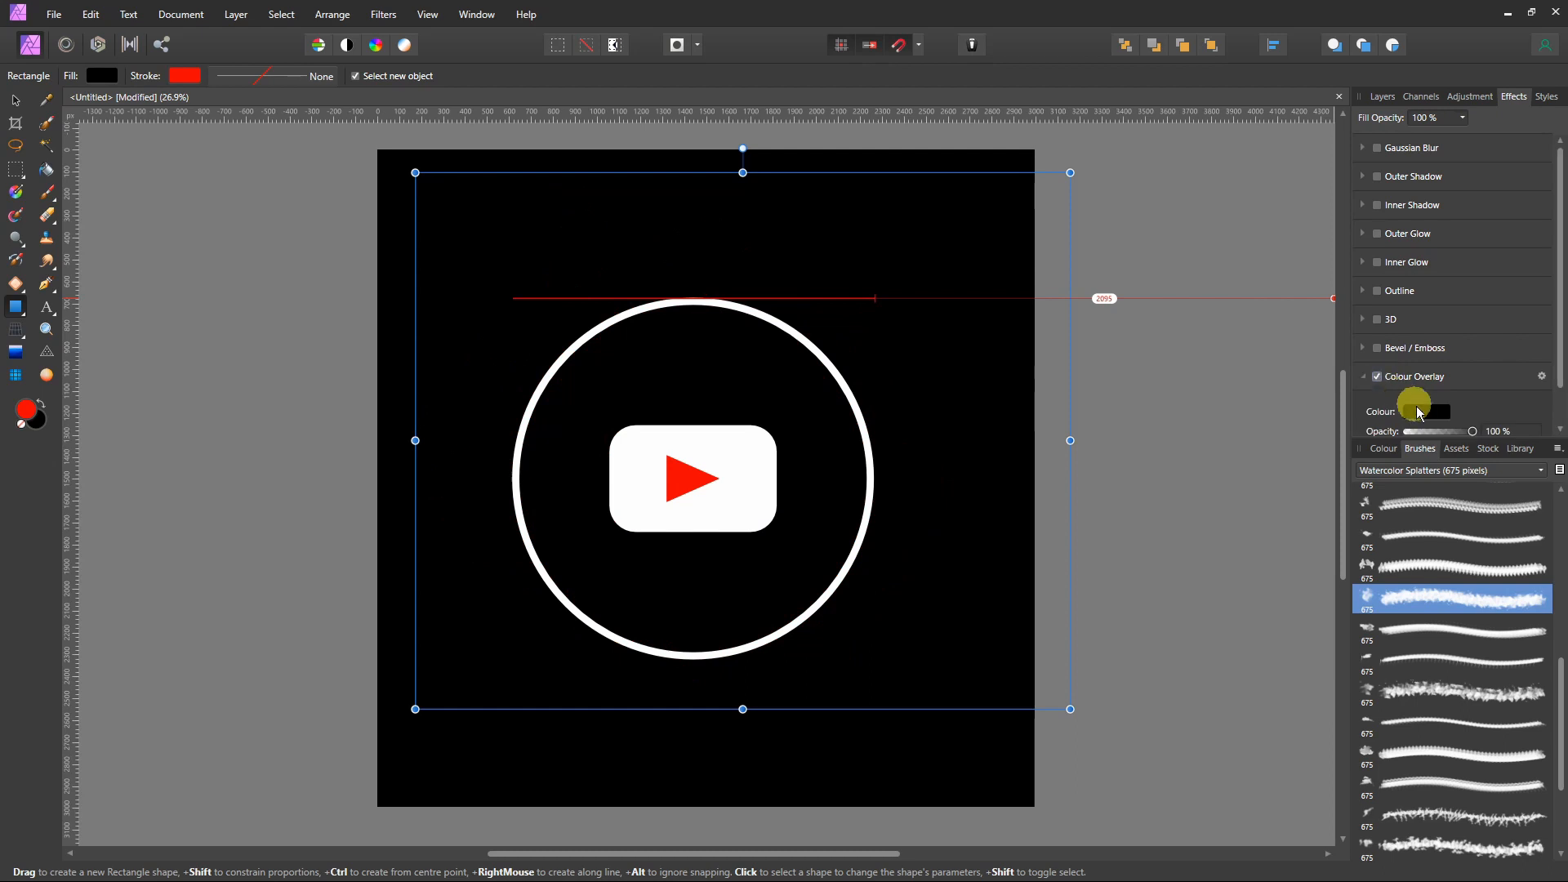
click(1425, 412)
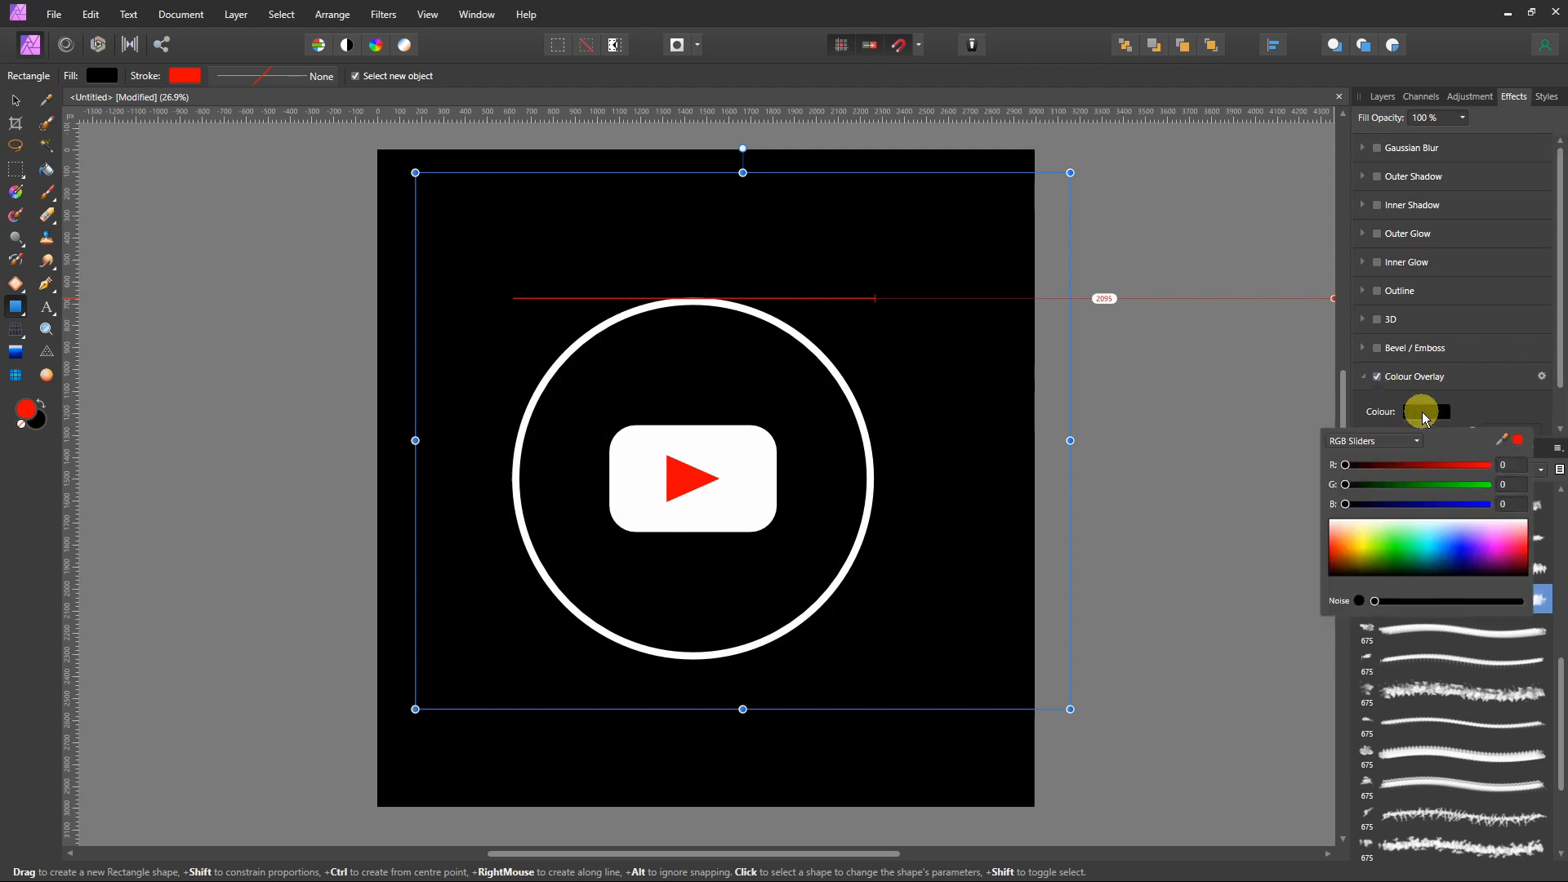
click(1462, 562)
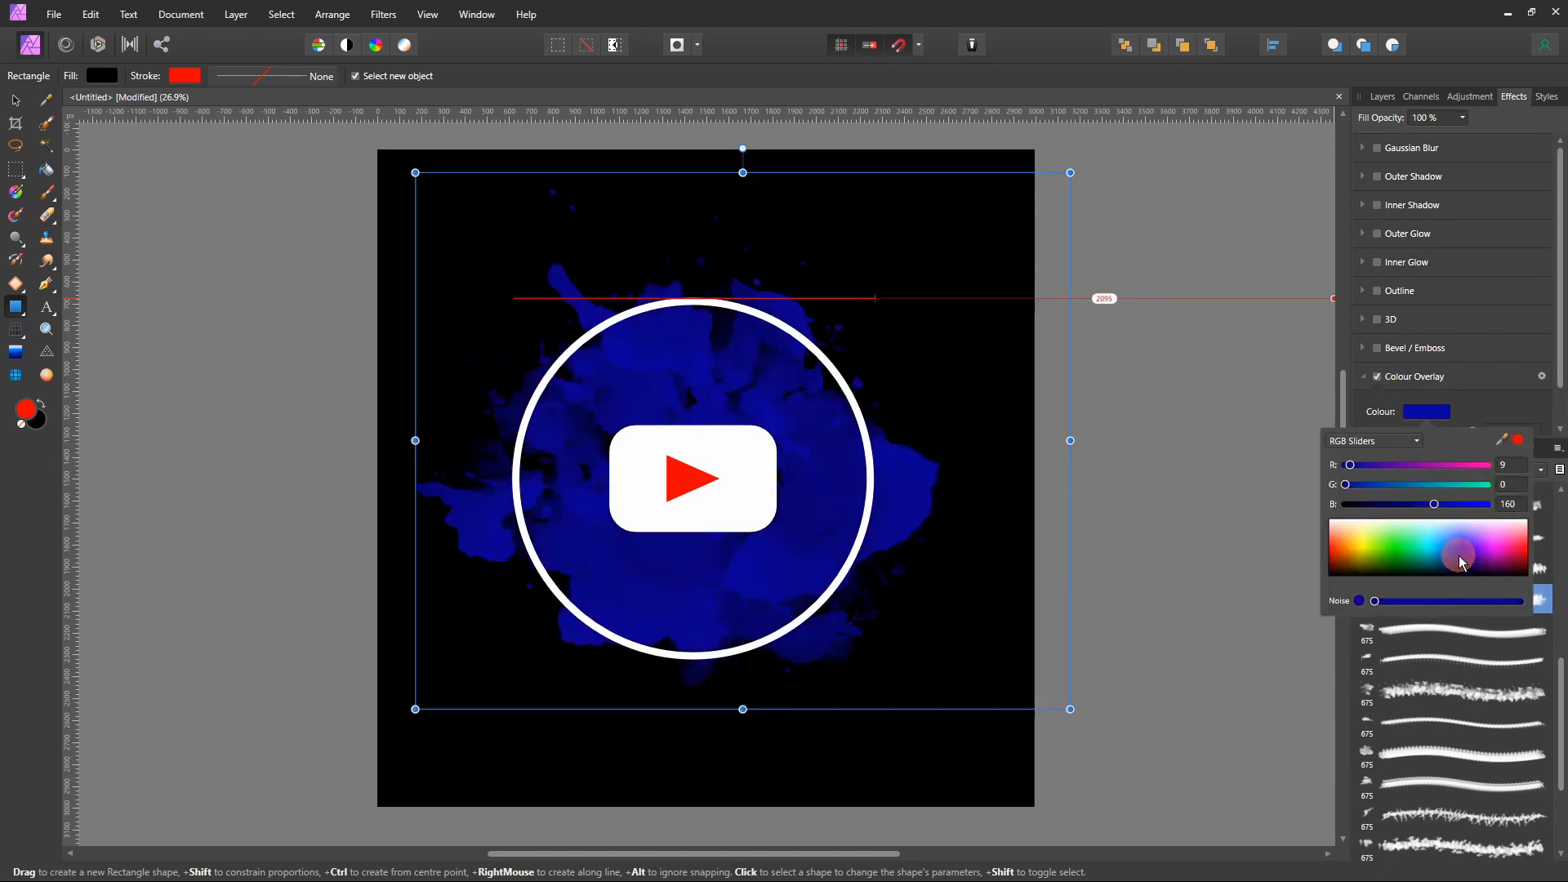
drag(1462, 562, 1458, 561)
click(1343, 602)
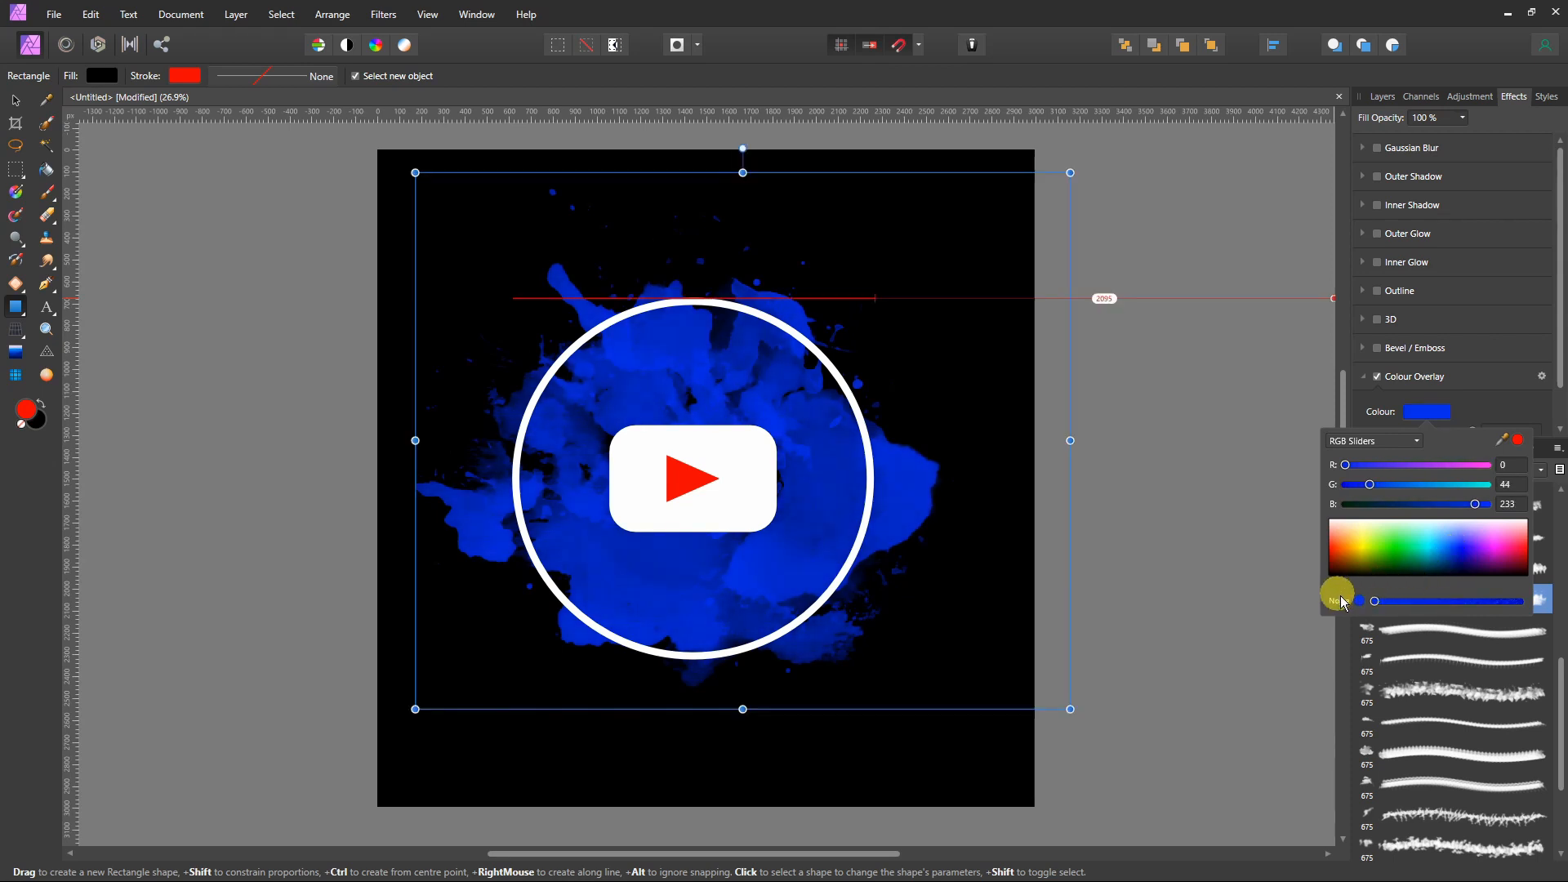
click(1470, 407)
- Group the triangle and rounded rectangle layers, name the group "yt logo", and hide it
click(1382, 96)
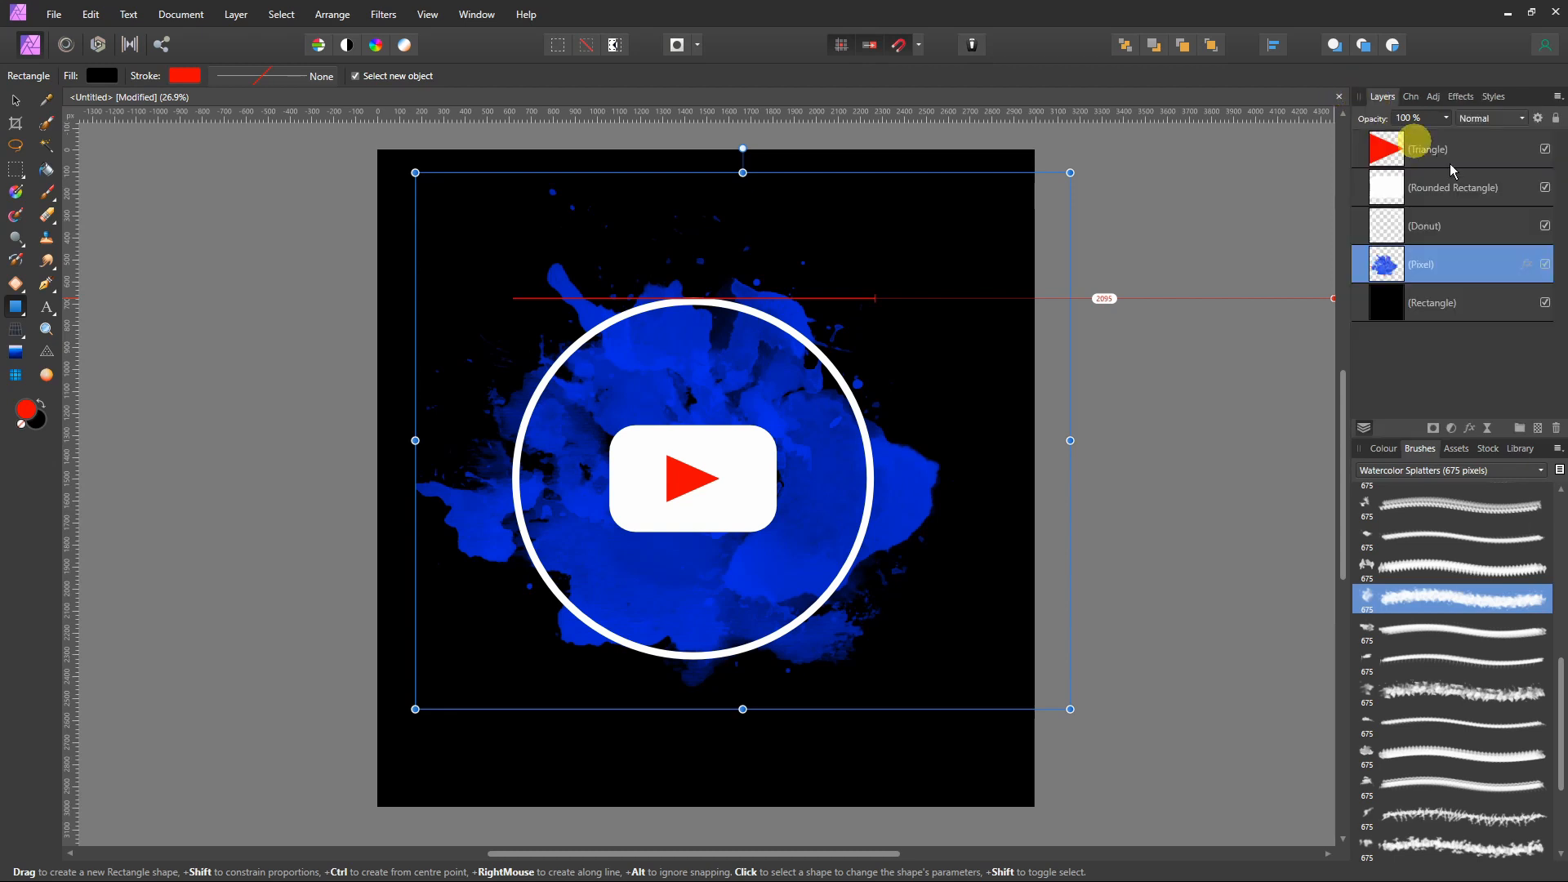
click(1461, 149)
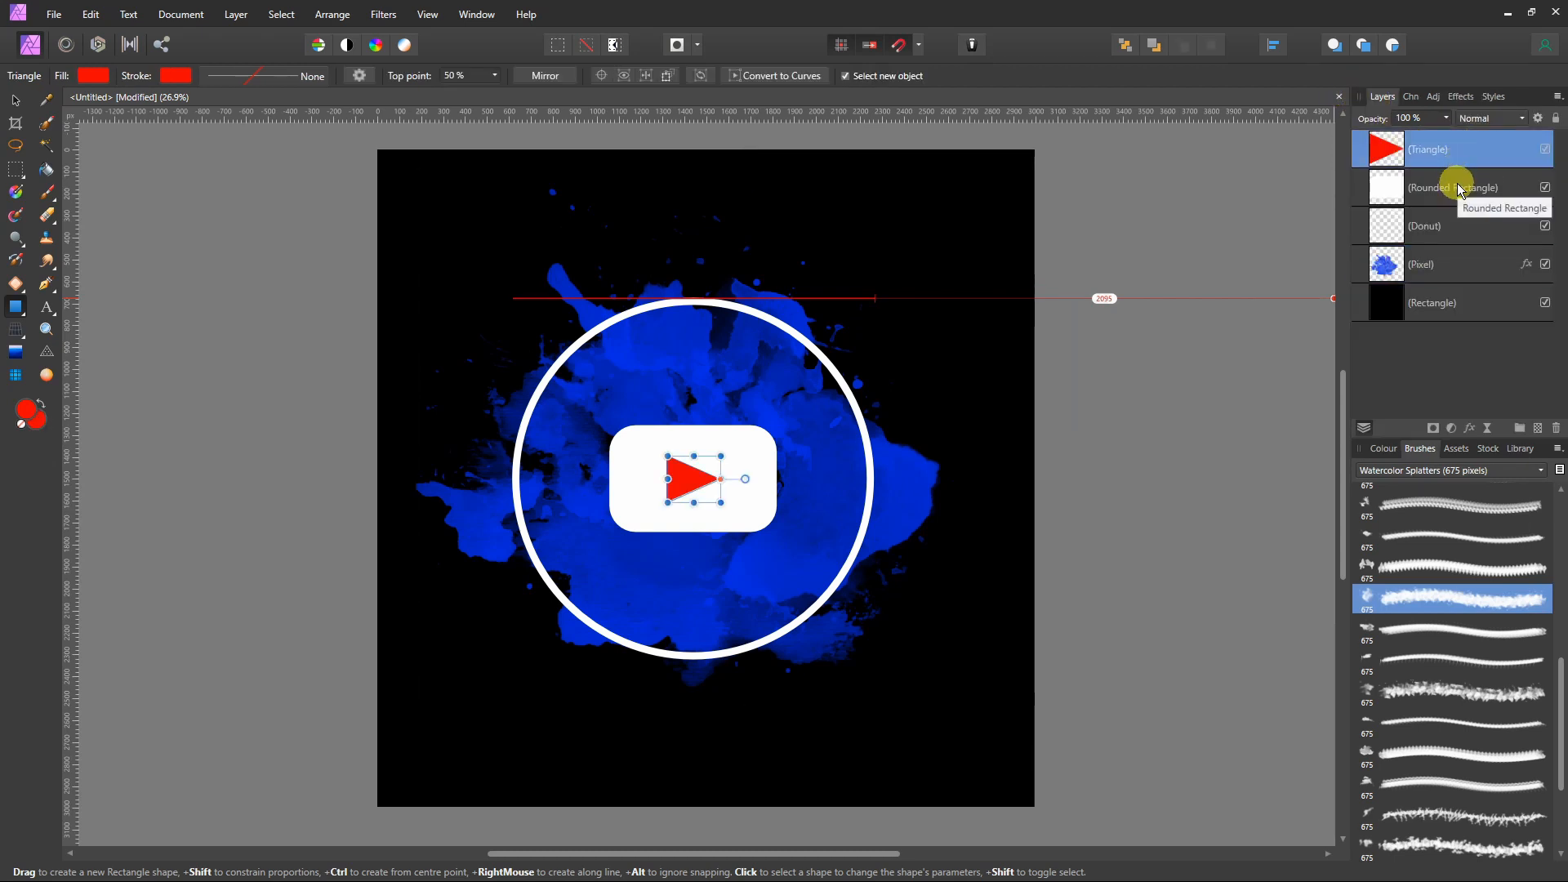
shift+click(1461, 188)
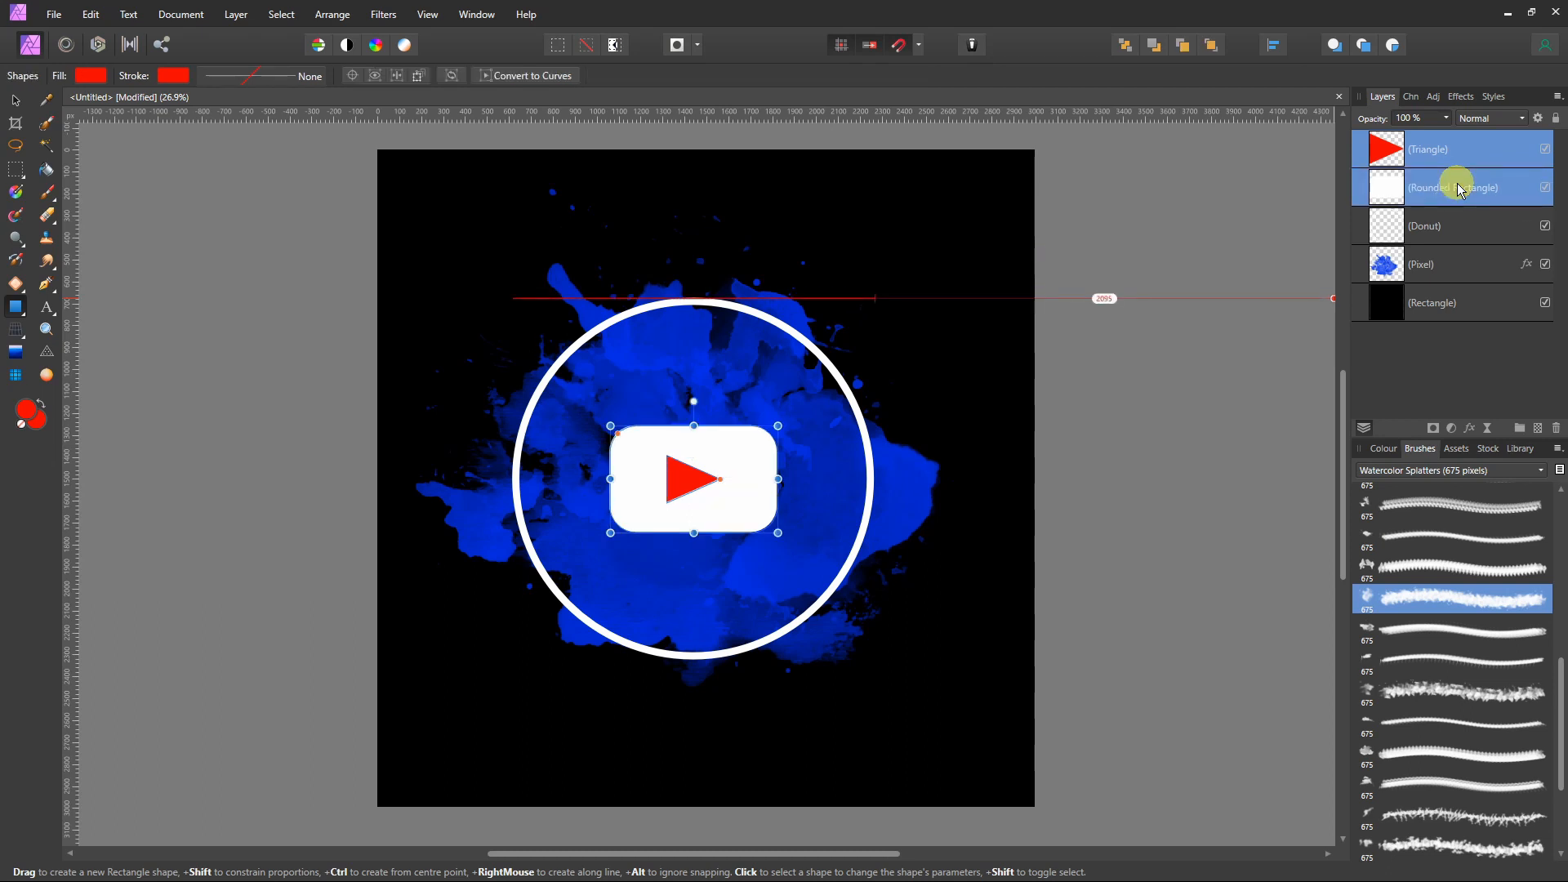
key(ctrl+g)
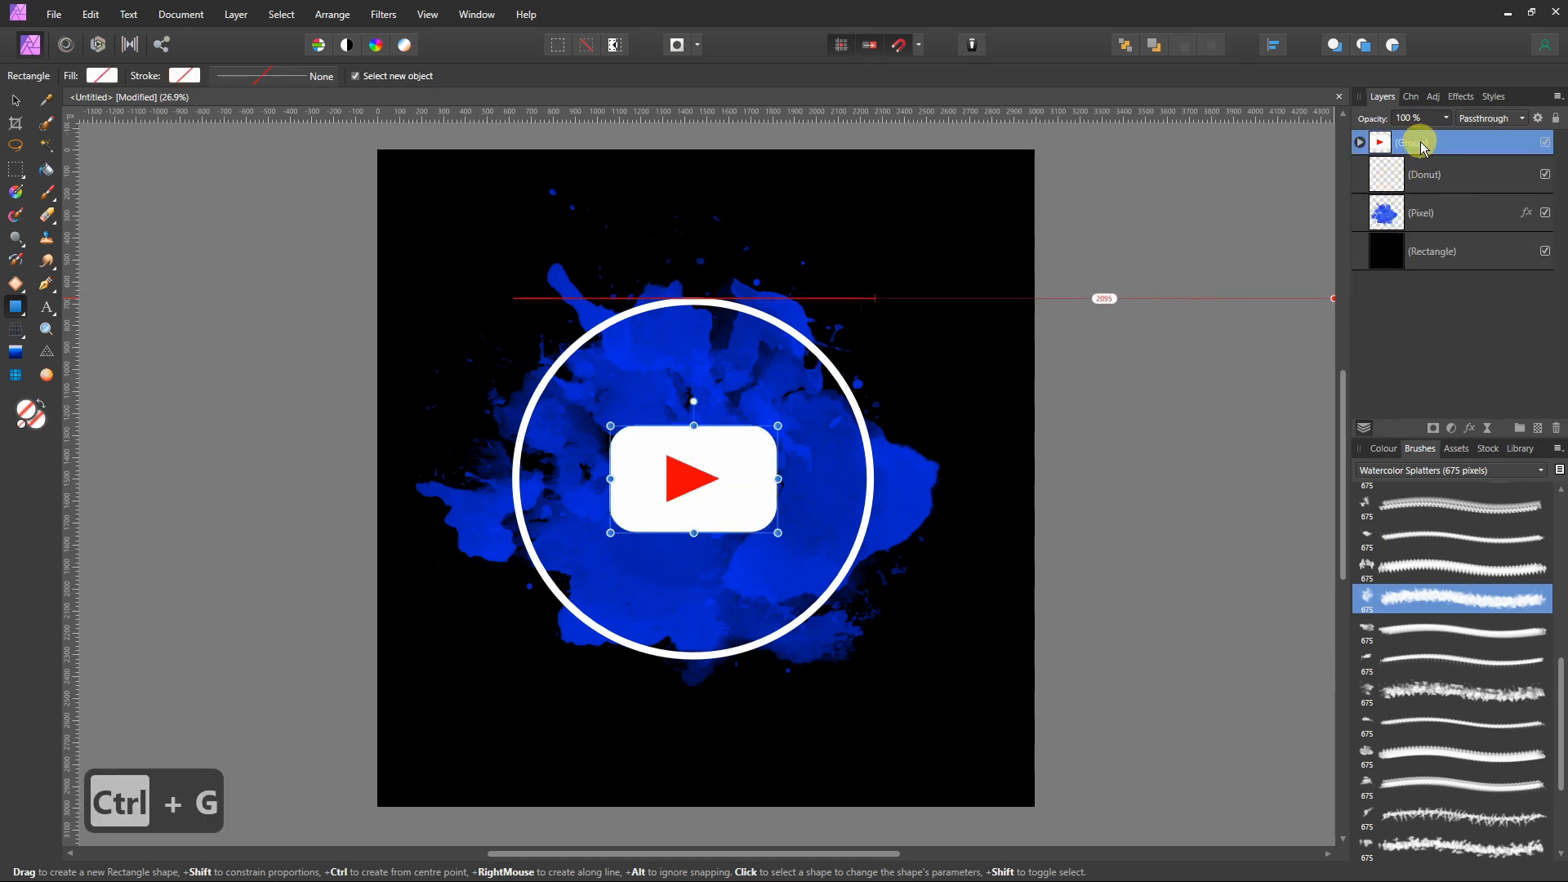
double_click(1422, 144)
text(yt logo)
key(Return)
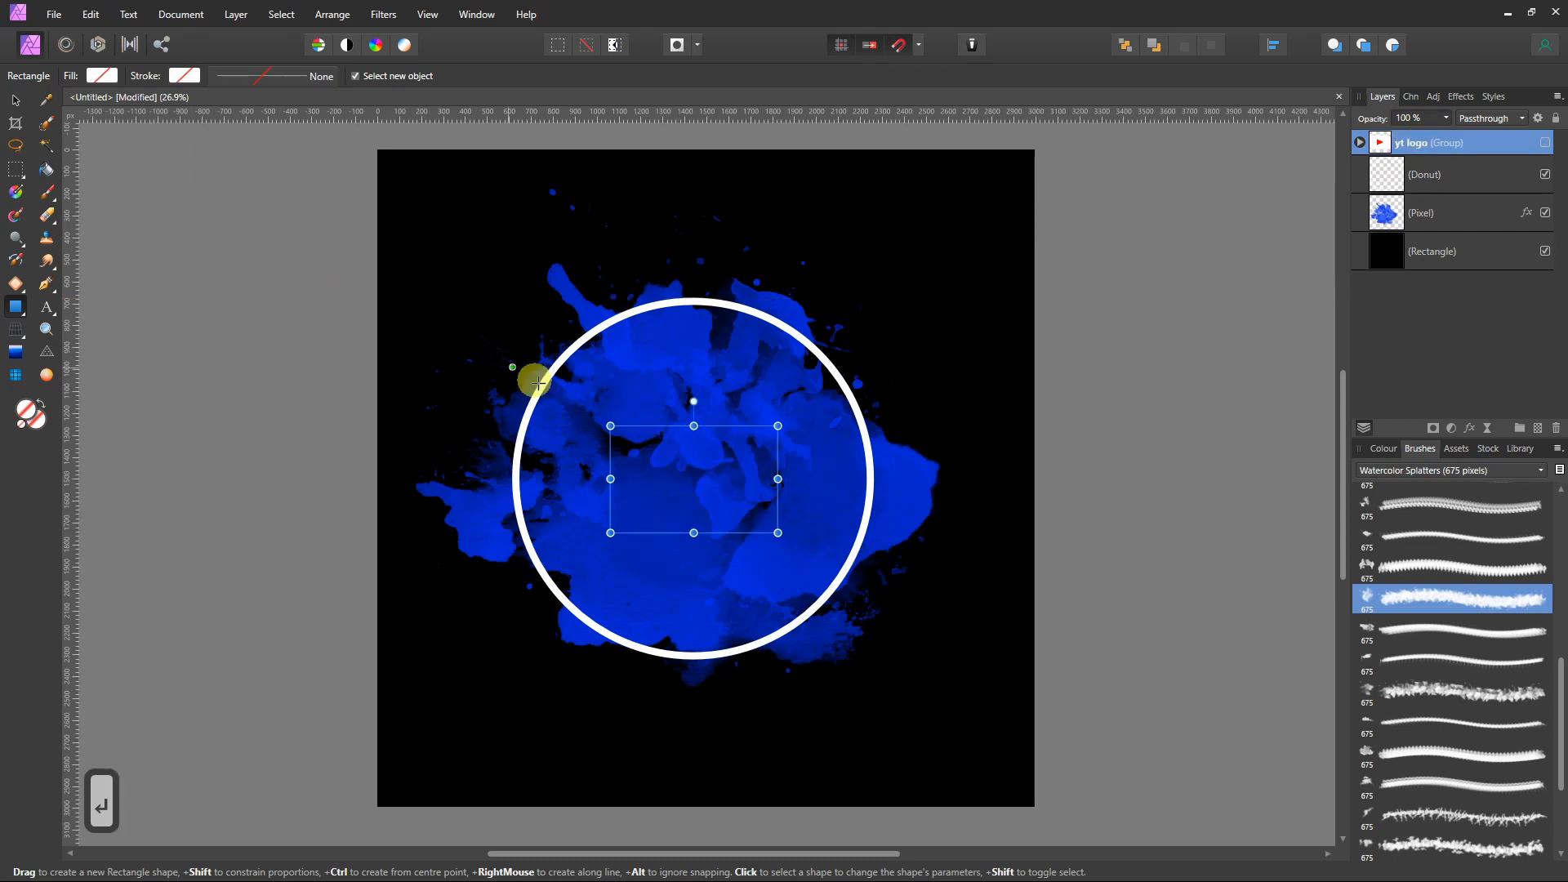
- Add an Arial art text letter "f" inside the white ring, enlarge it to about 259 pt, and centre it there
click(47, 313)
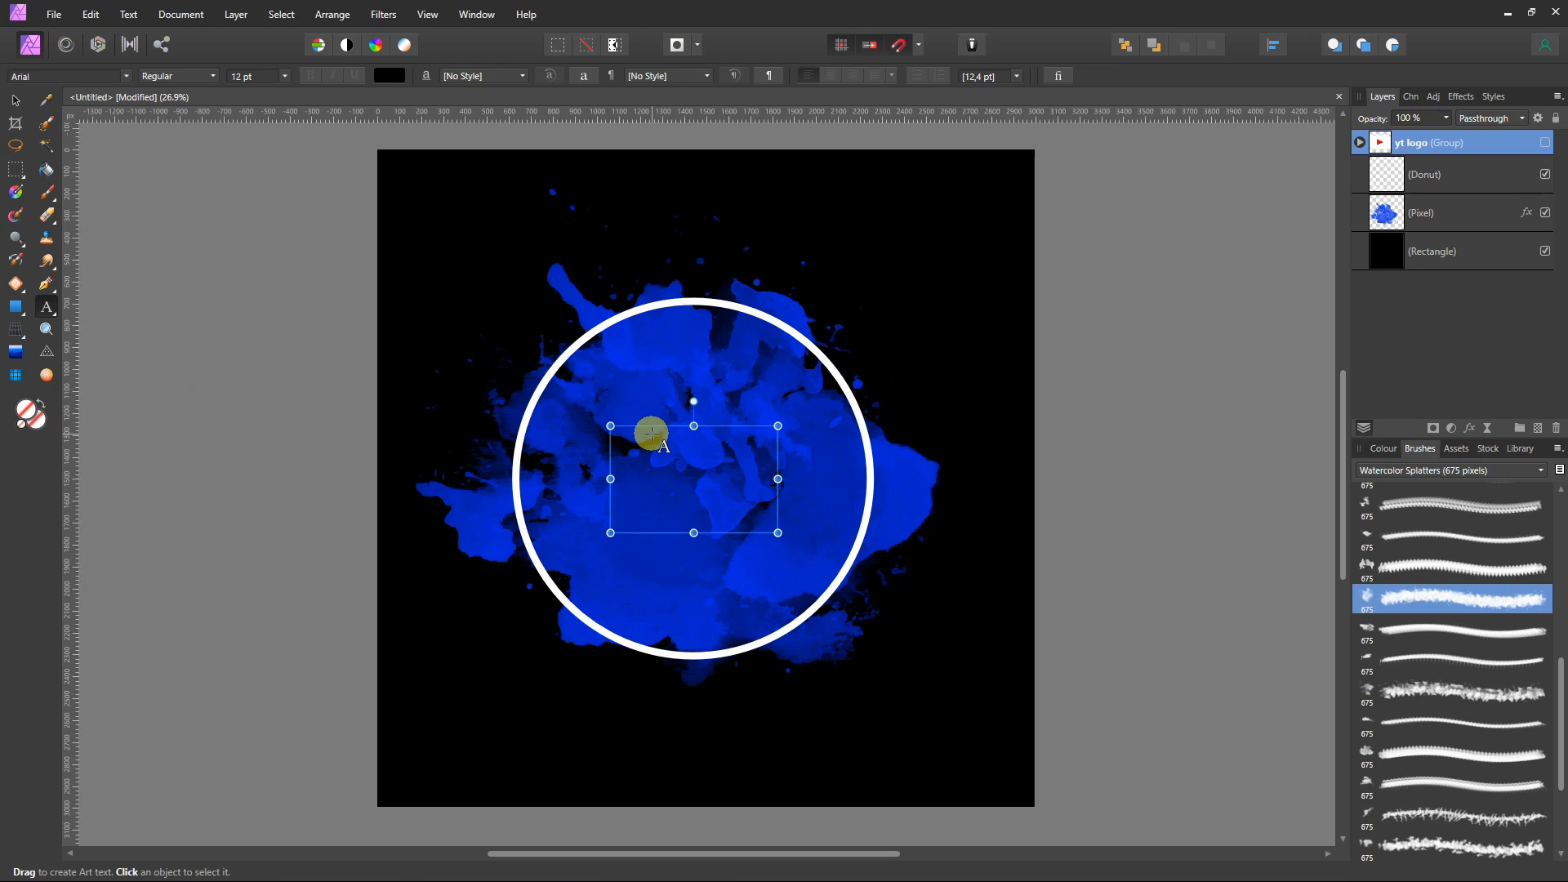
drag(651, 433, 753, 540)
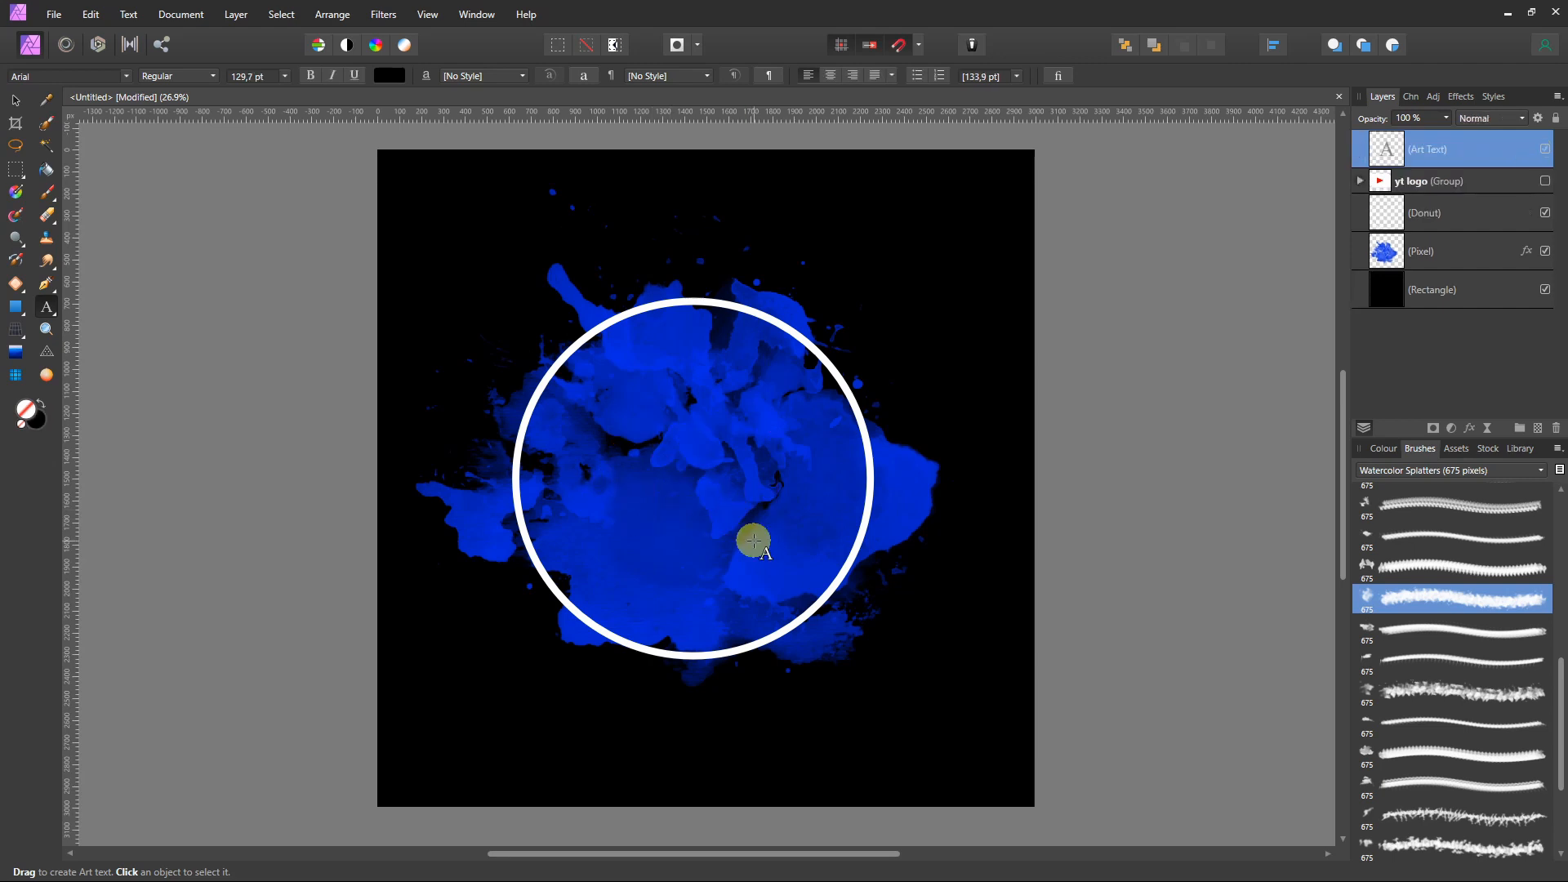
text(f)
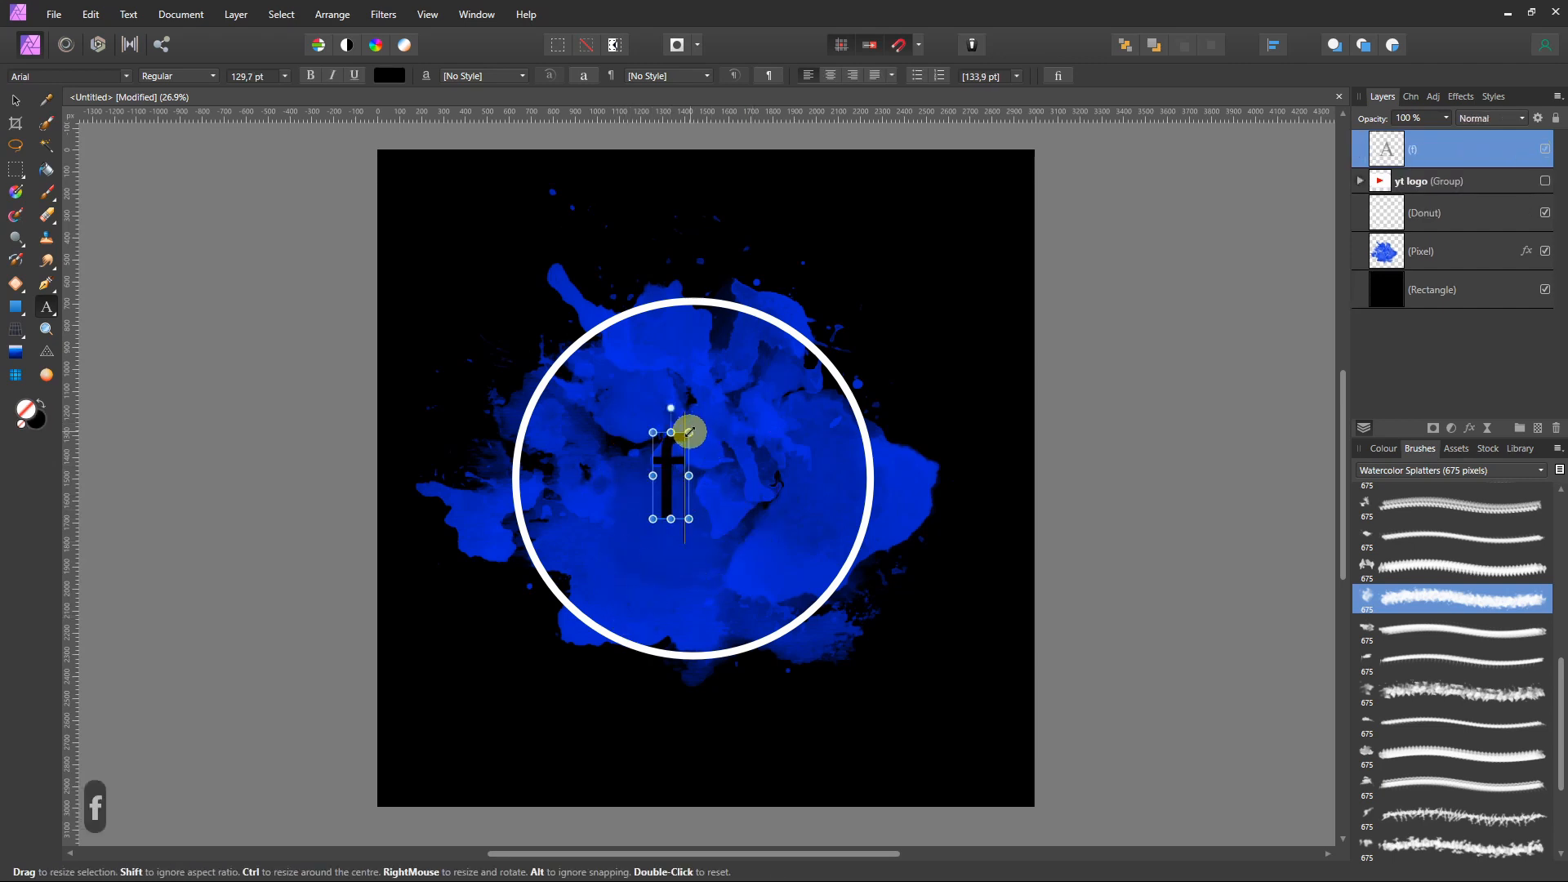
drag(690, 428, 735, 411)
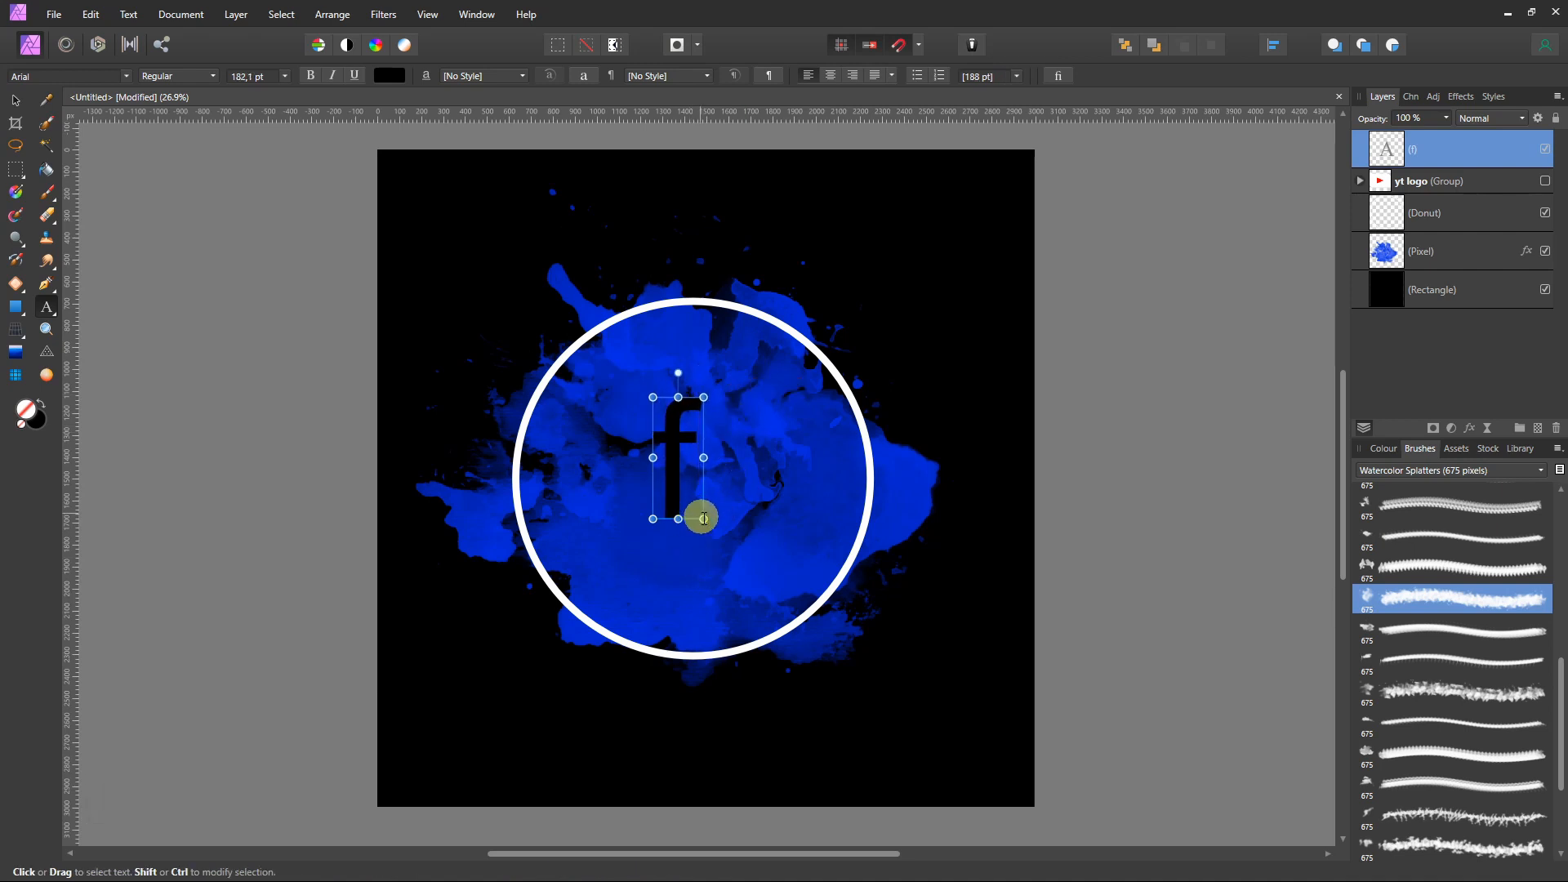
drag(704, 517, 750, 571)
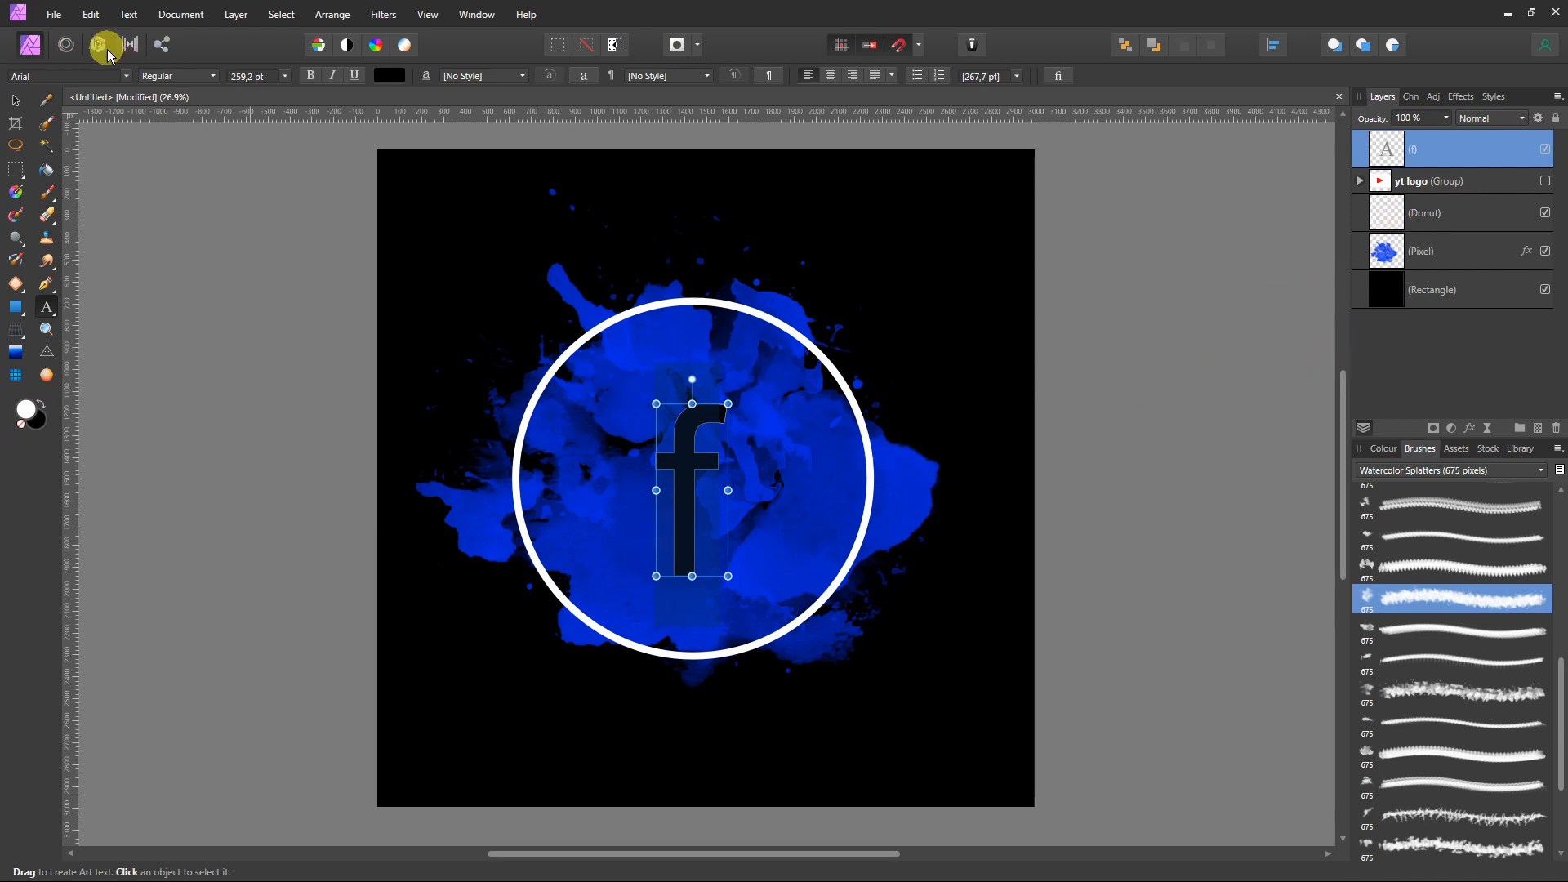
- Set the letter "f" fill colour to white and deselect the text
click(389, 76)
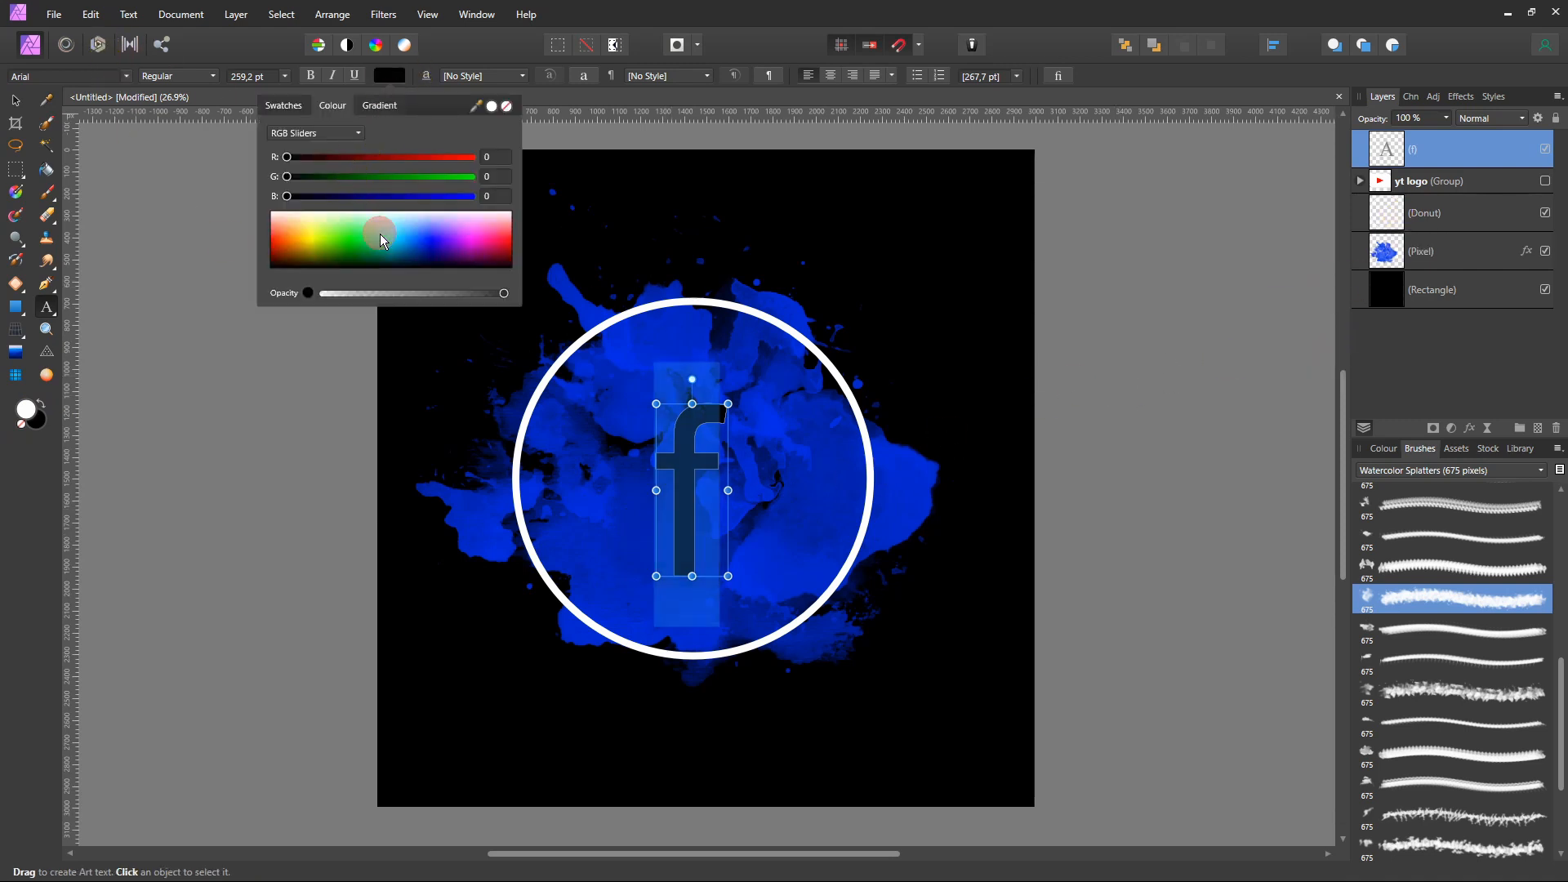
drag(380, 233, 333, 168)
click(215, 415)
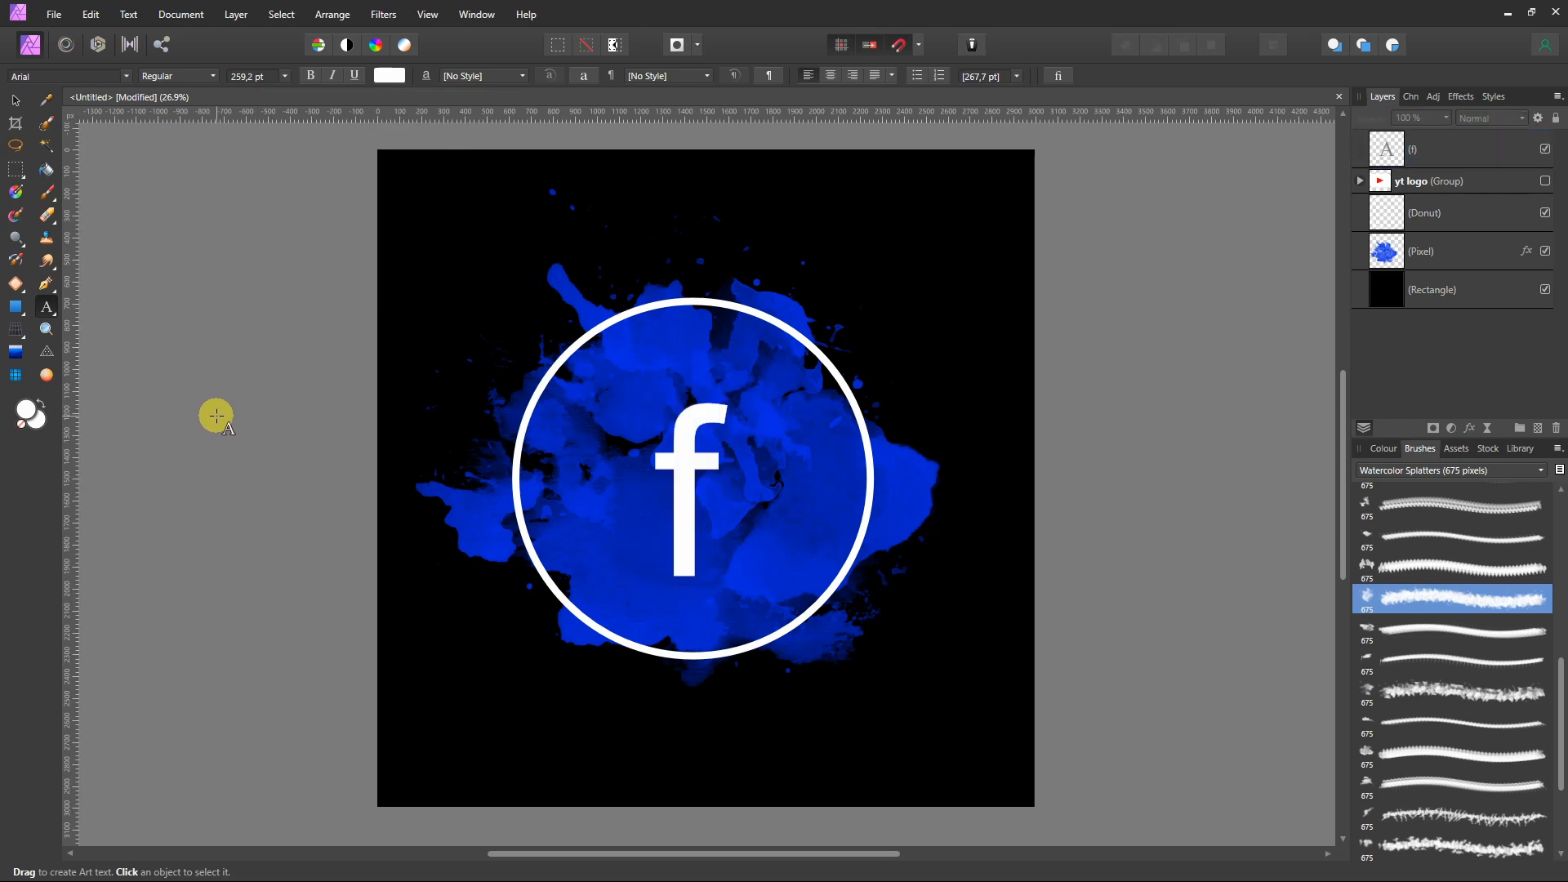
scroll(514, 466, down, 2)
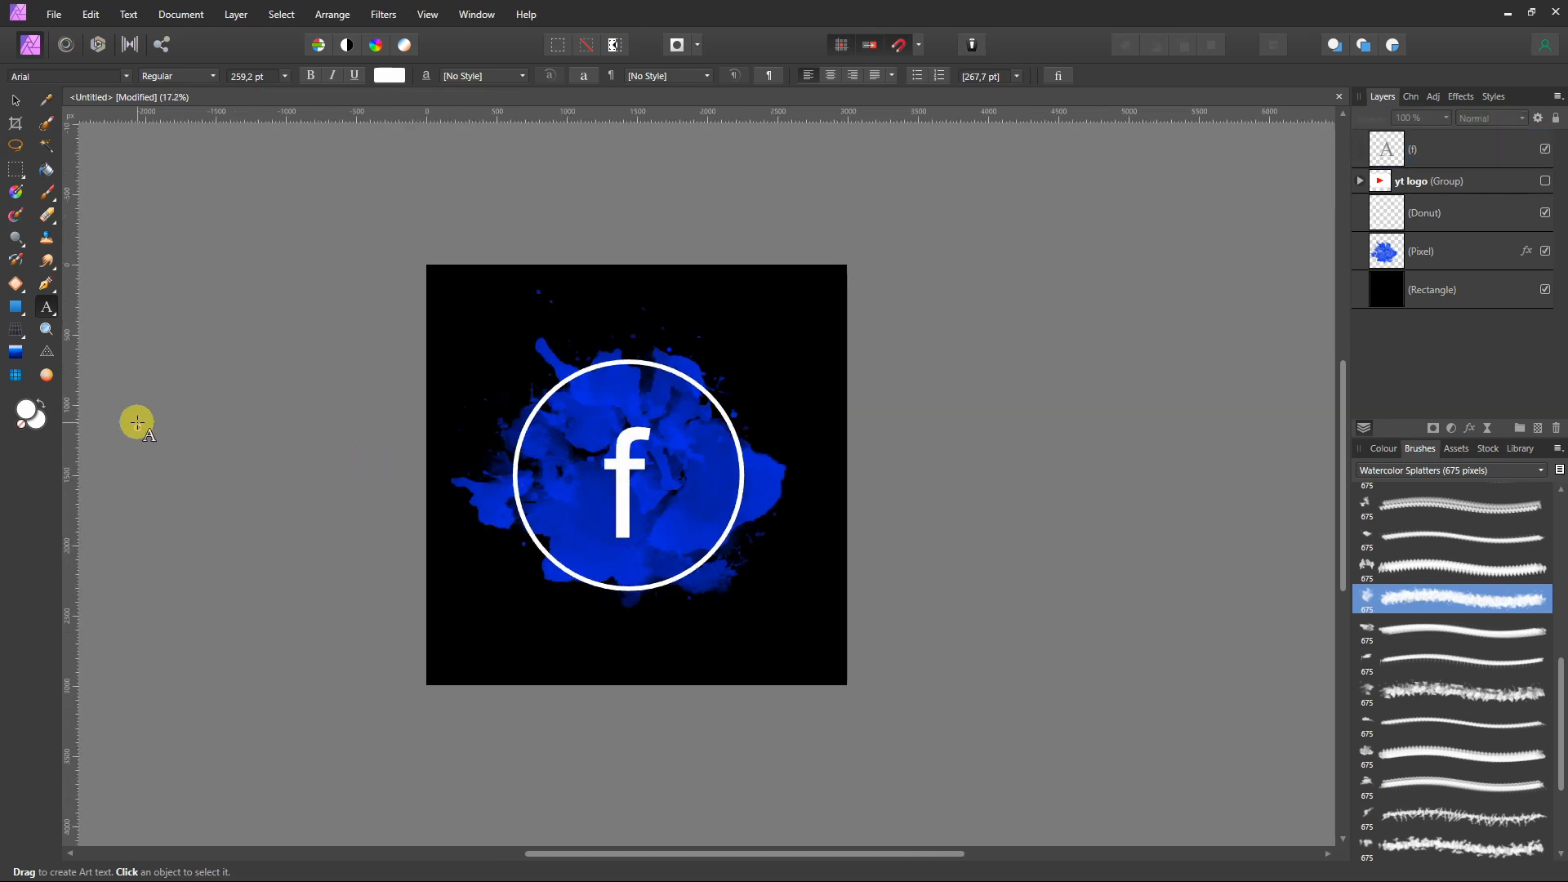
scroll(136, 422, up, 1)
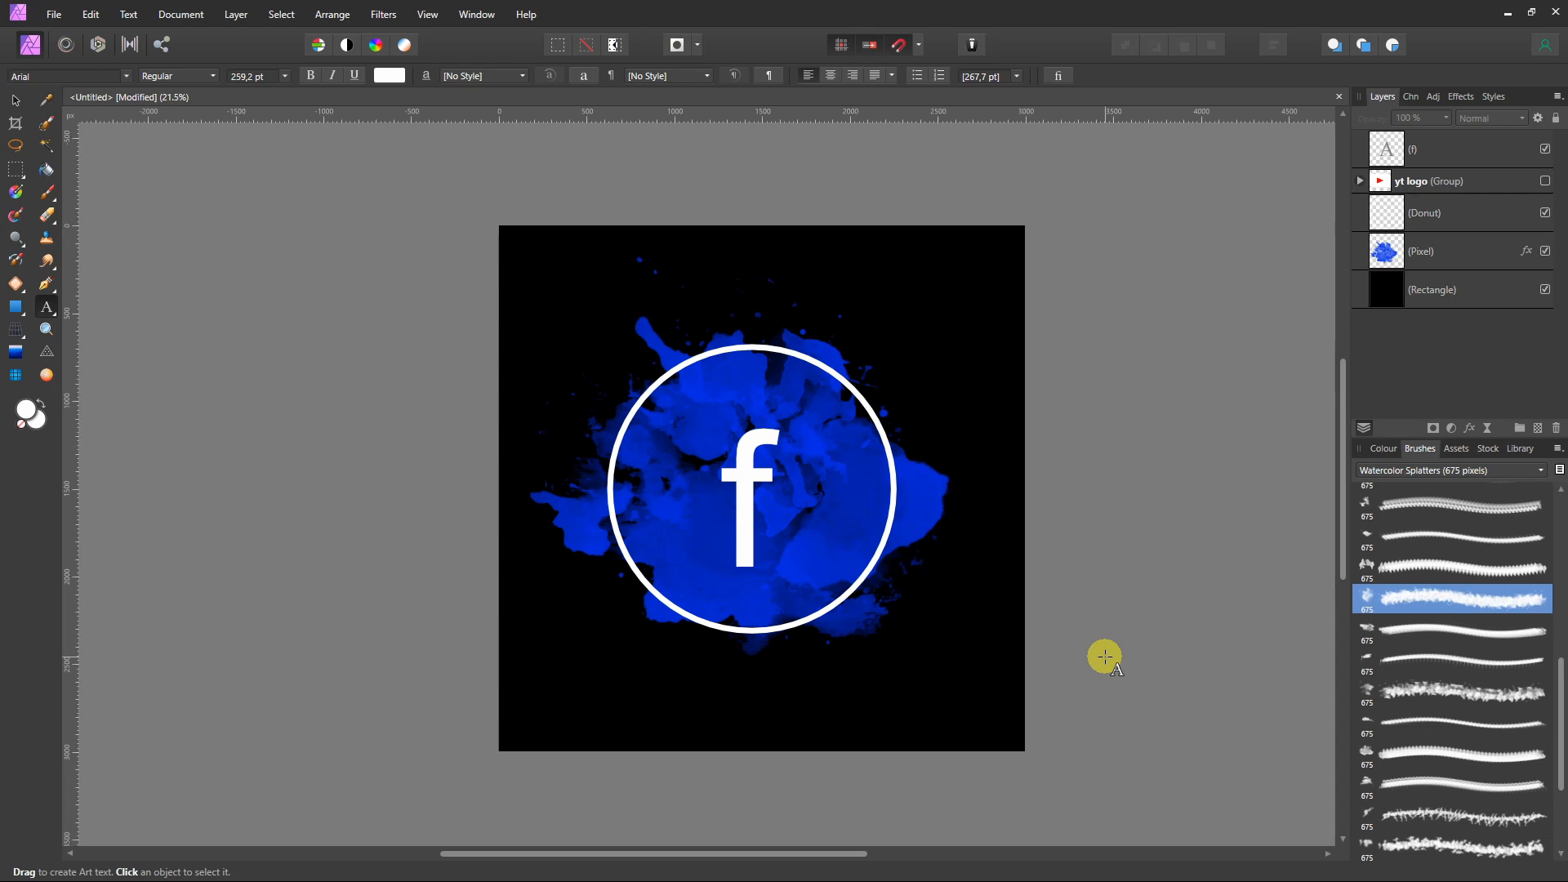
click(57, 14)
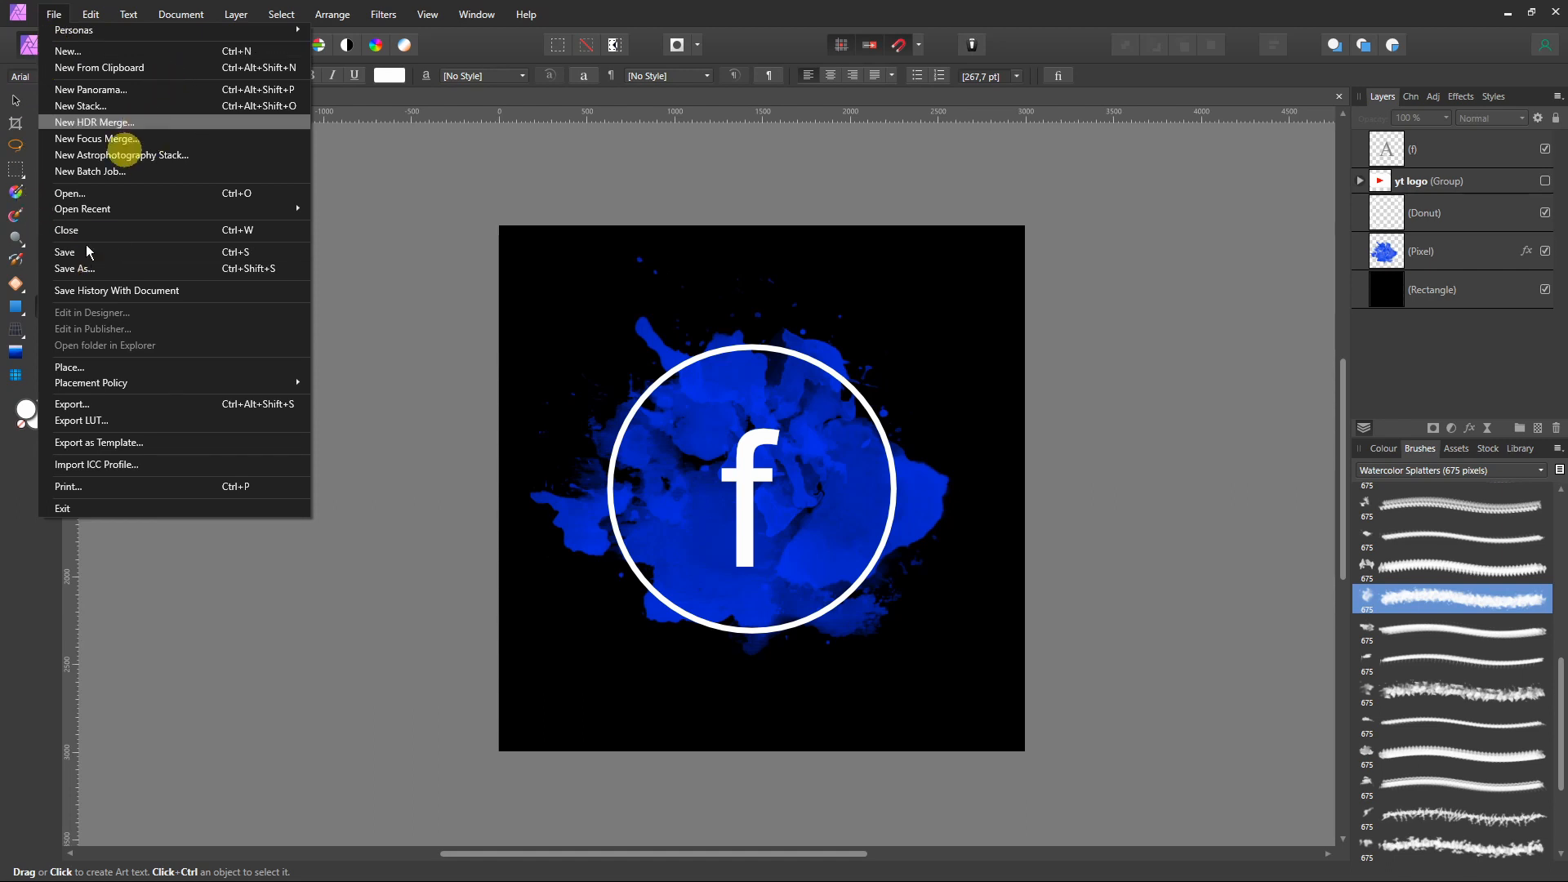
click(341, 563)
click(321, 595)
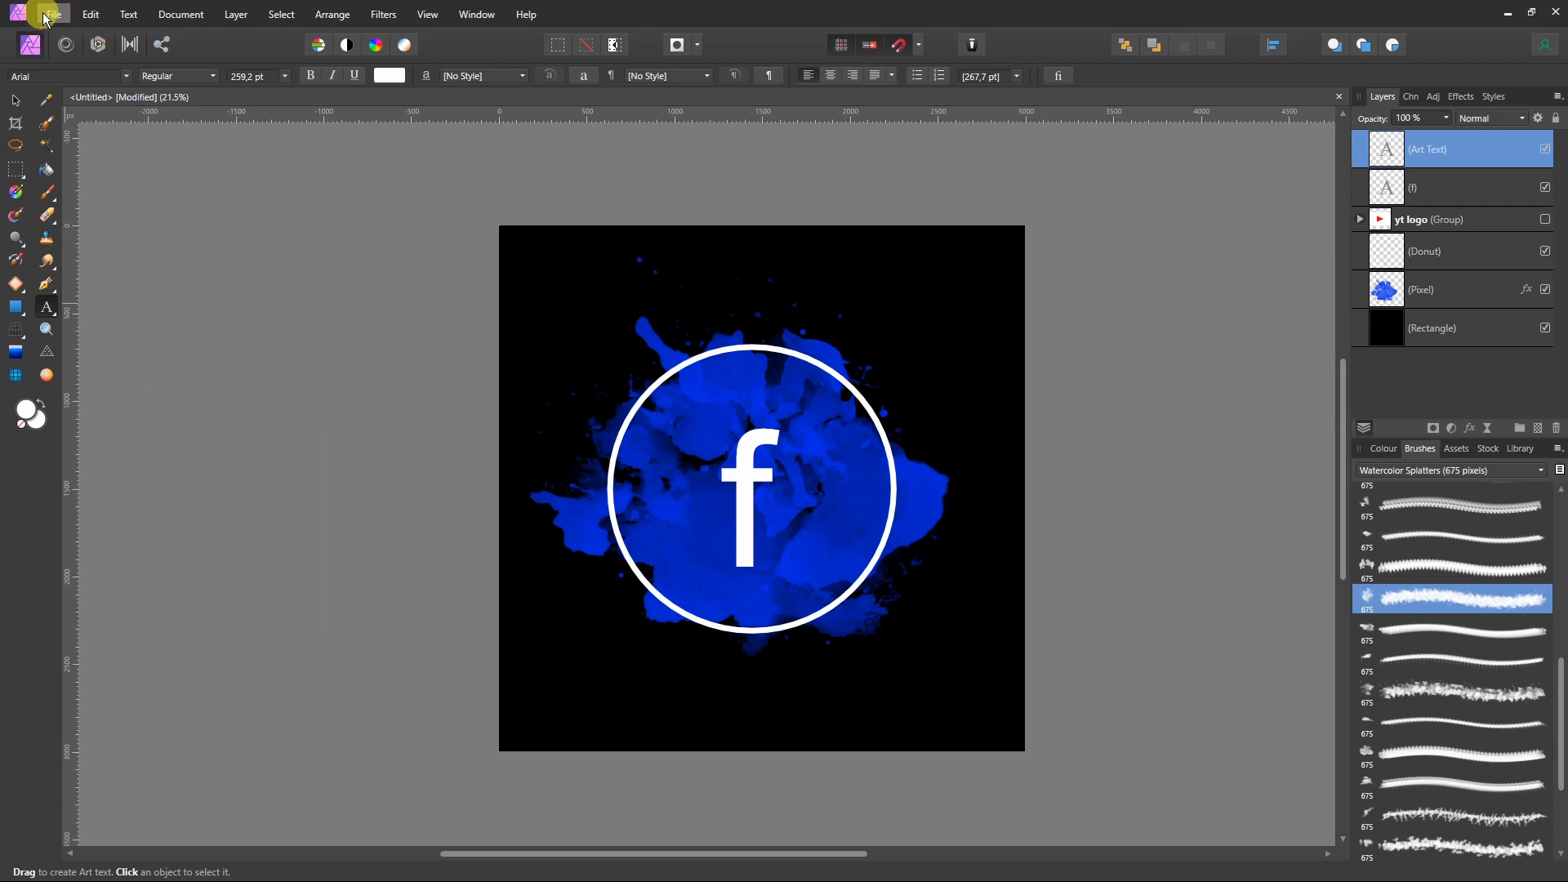
key(ctrl+shift+alt+s)
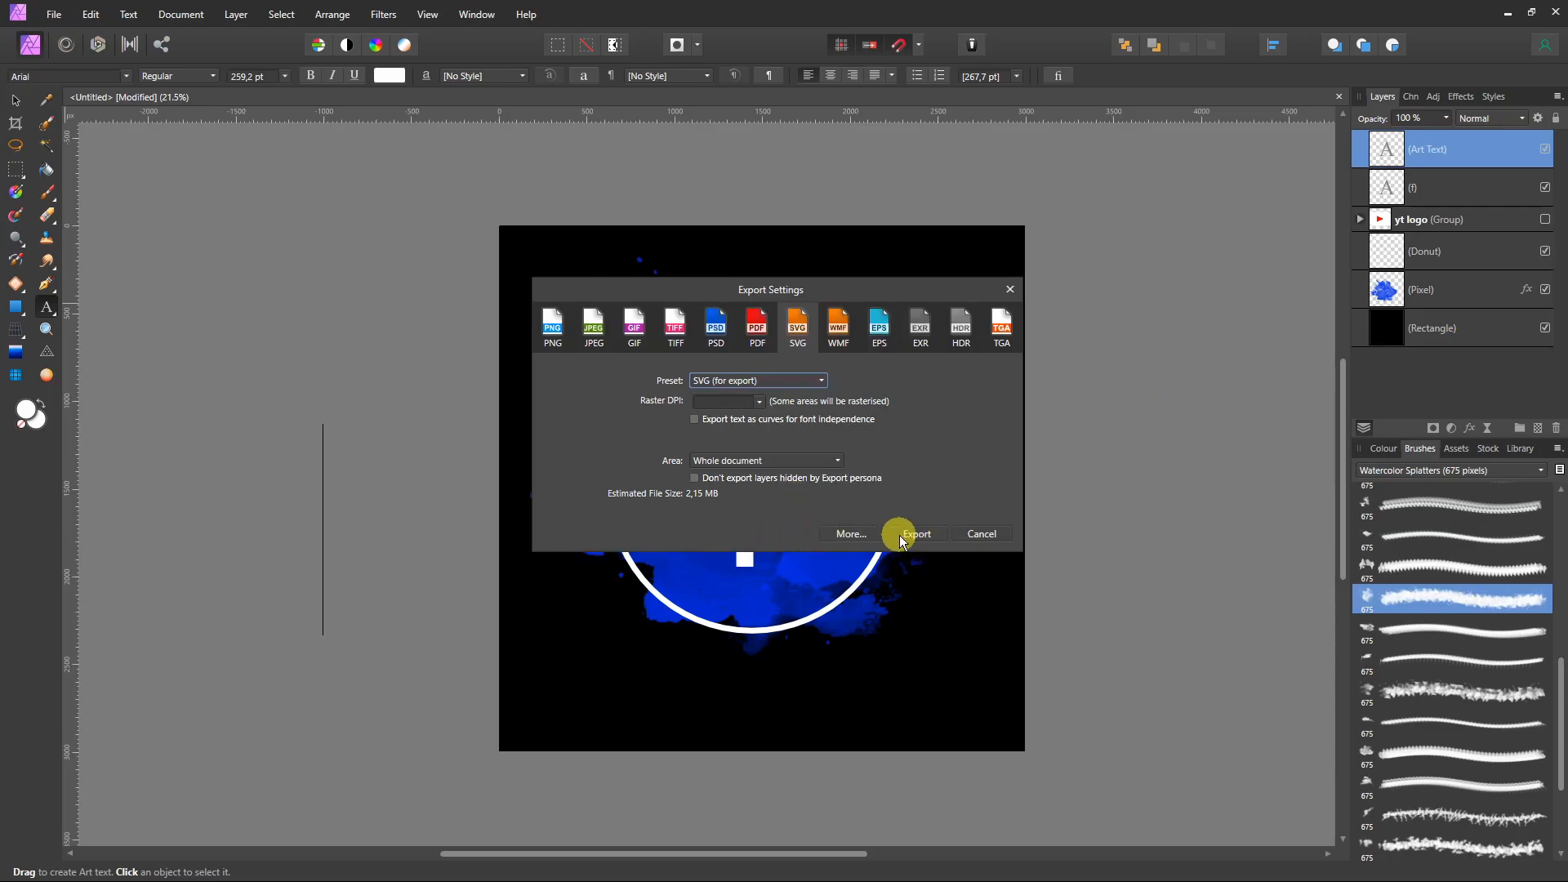
click(983, 533)
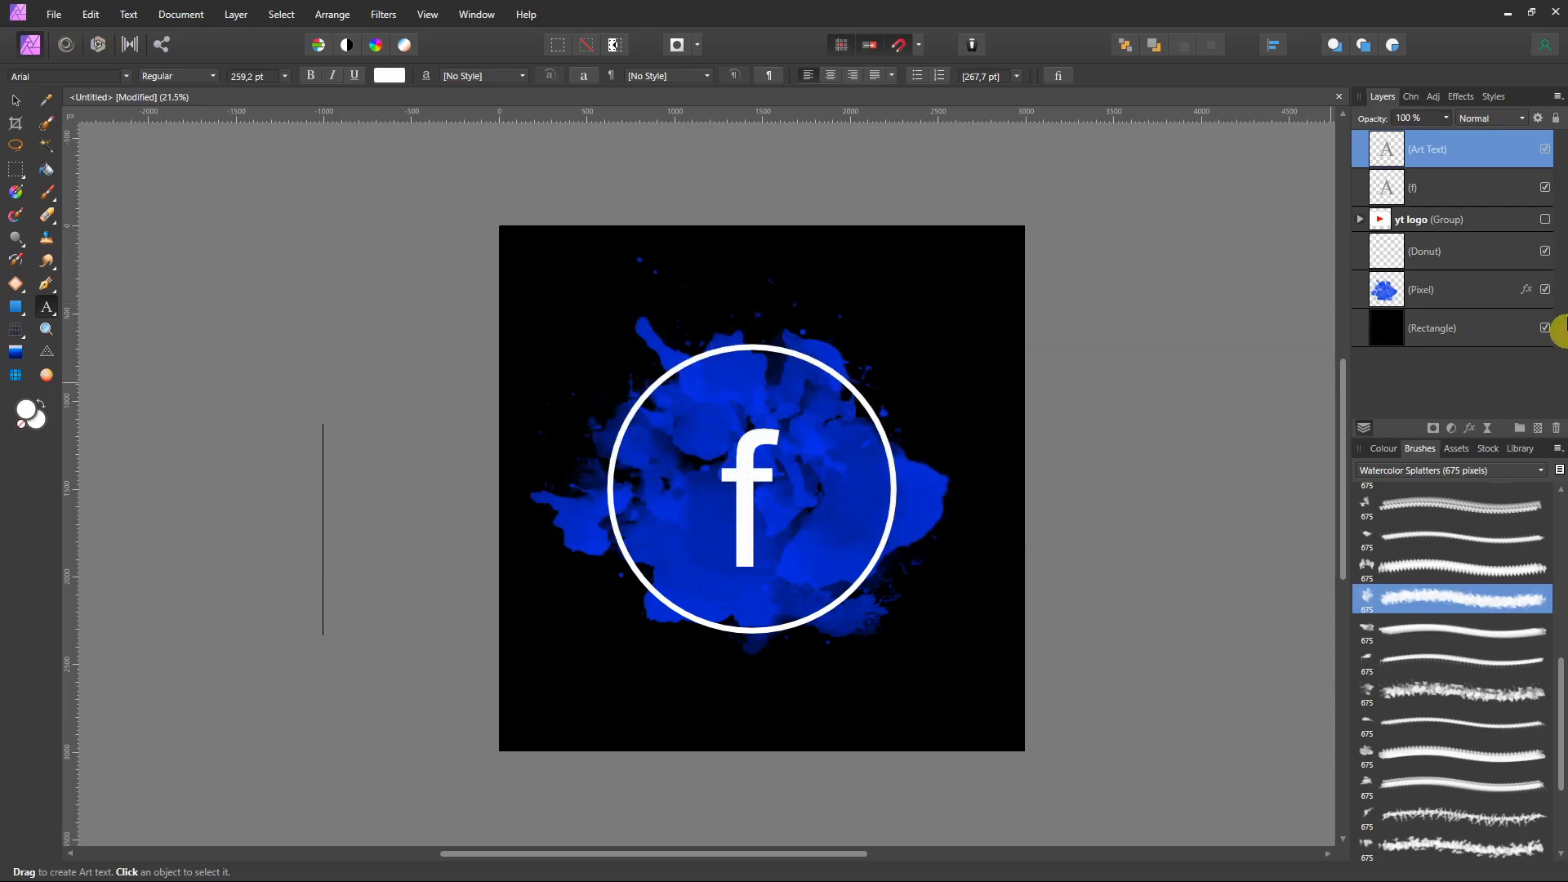
- Hide the black background rectangle layer for transparency and open the export settings
click(1545, 327)
click(56, 14)
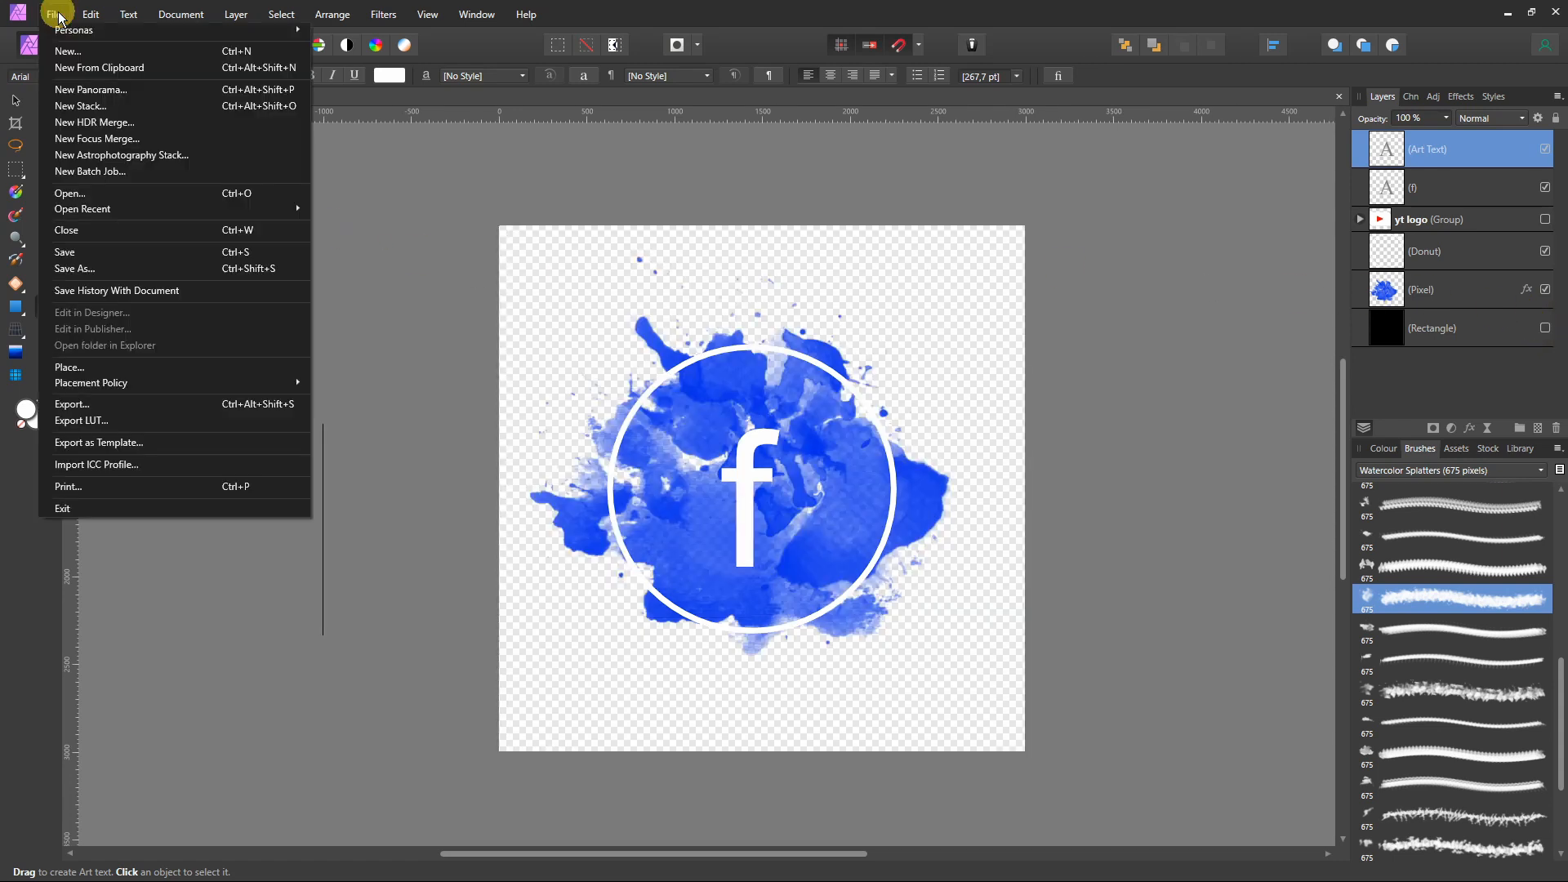
click(131, 404)
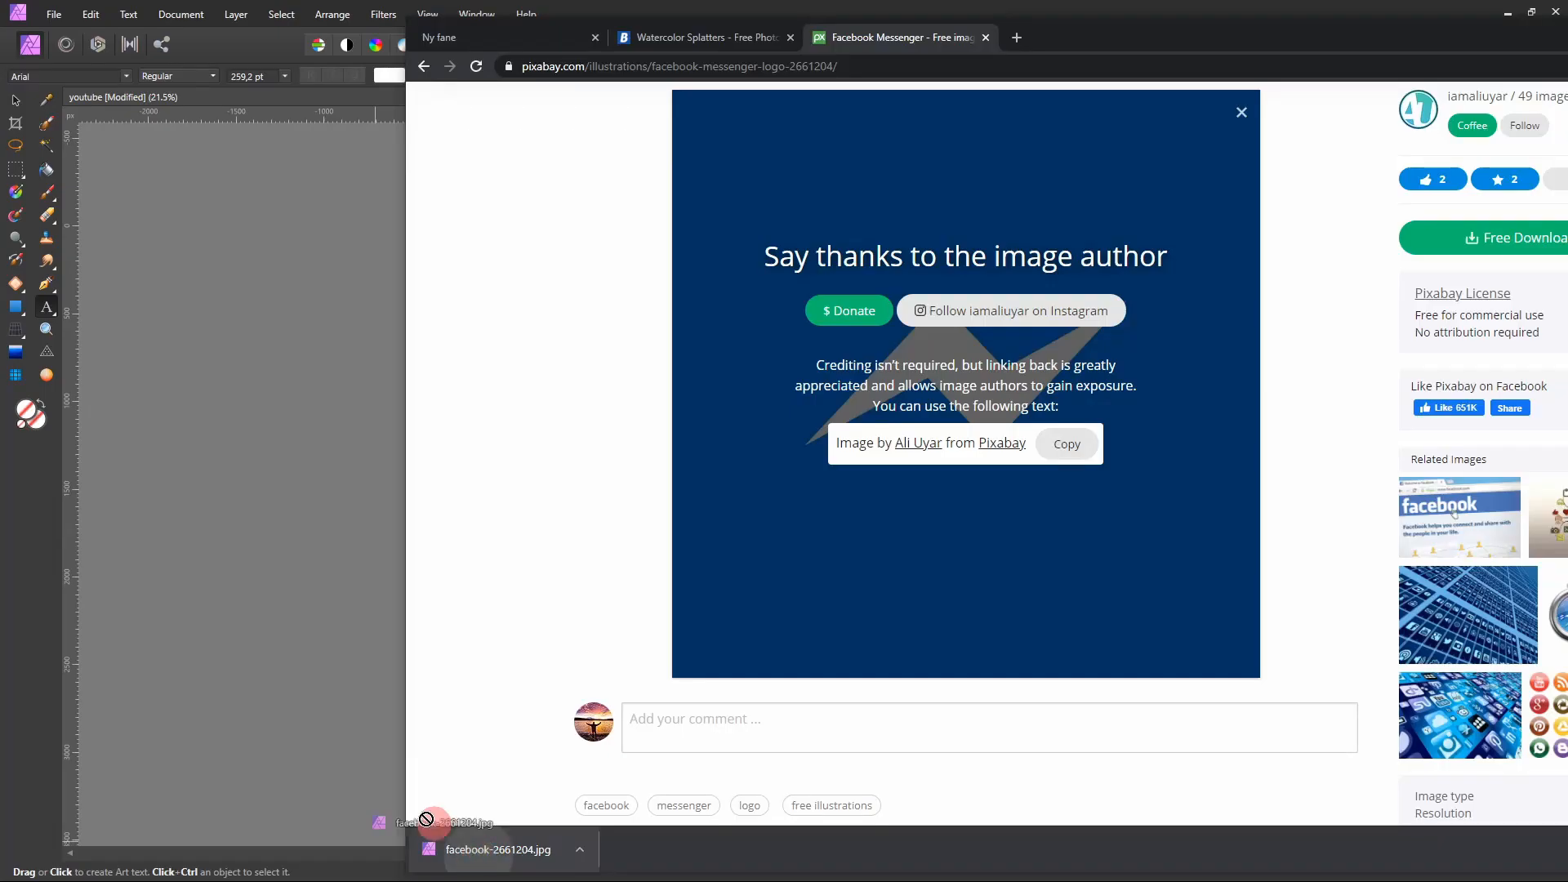
- Place the downloaded facebook-2661204.jpg image into the youtube document and move it up over the red splash
click(221, 389)
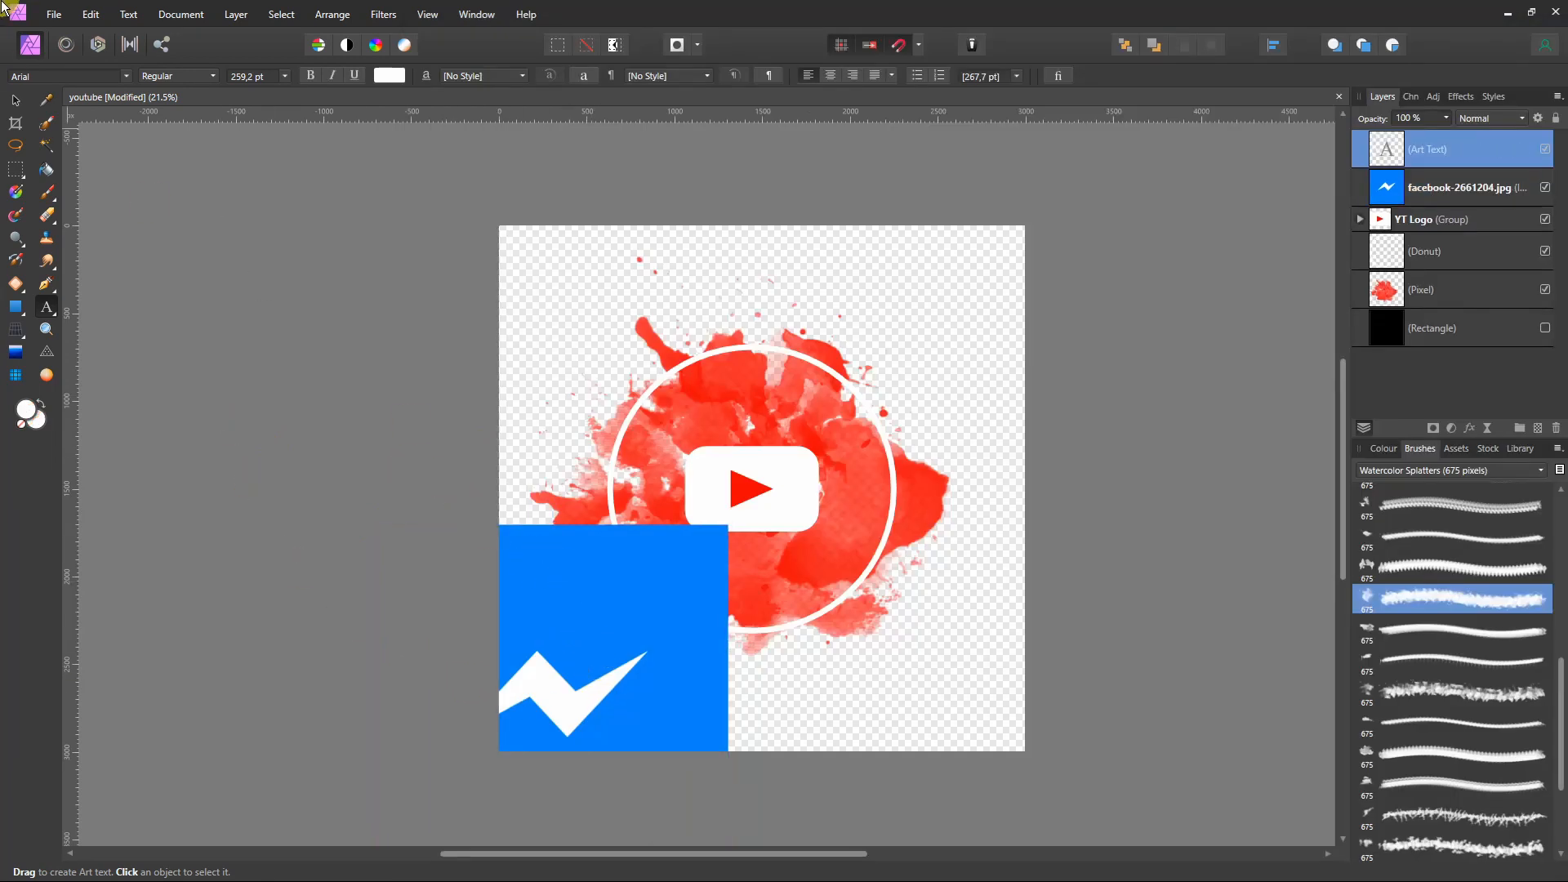
click(15, 100)
drag(532, 637, 688, 377)
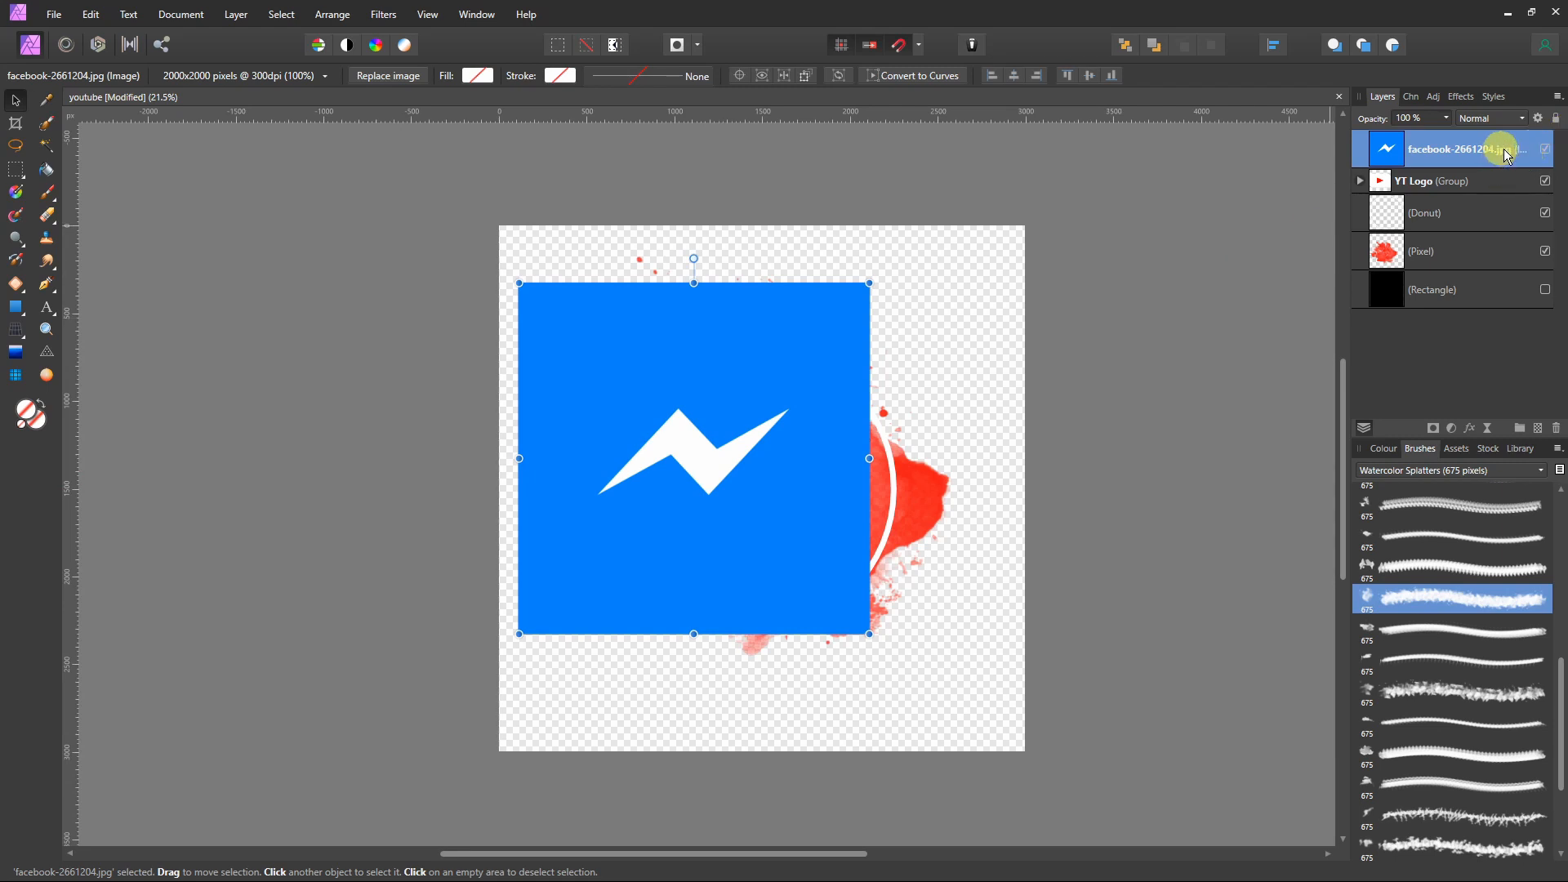
- Clear the placed Messenger image layer's custom name and rasterise the layer
double_click(1428, 152)
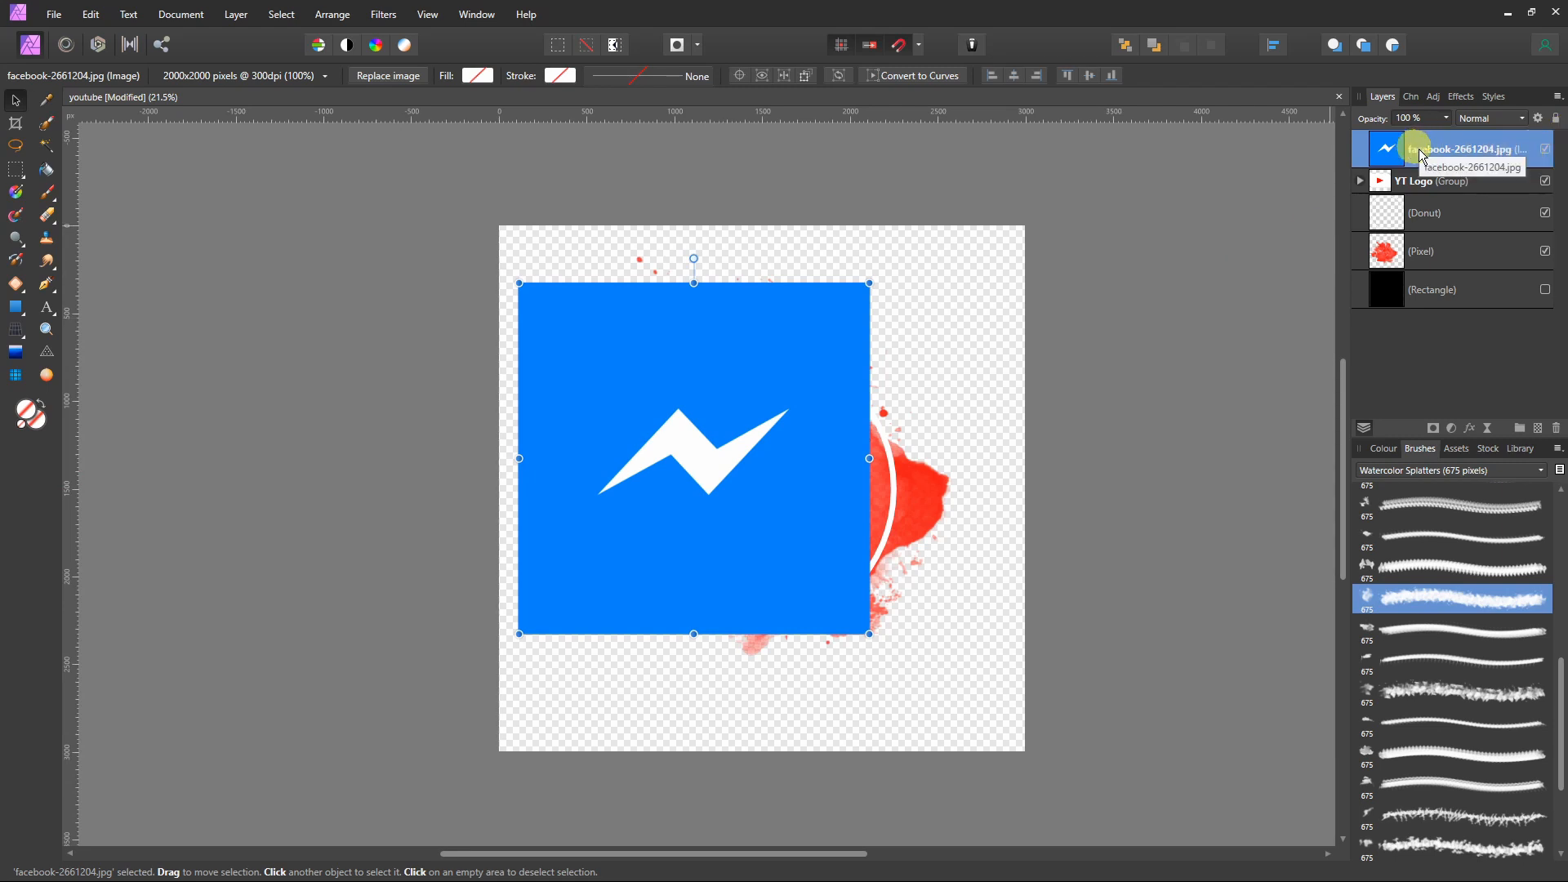
key(BackSpace)
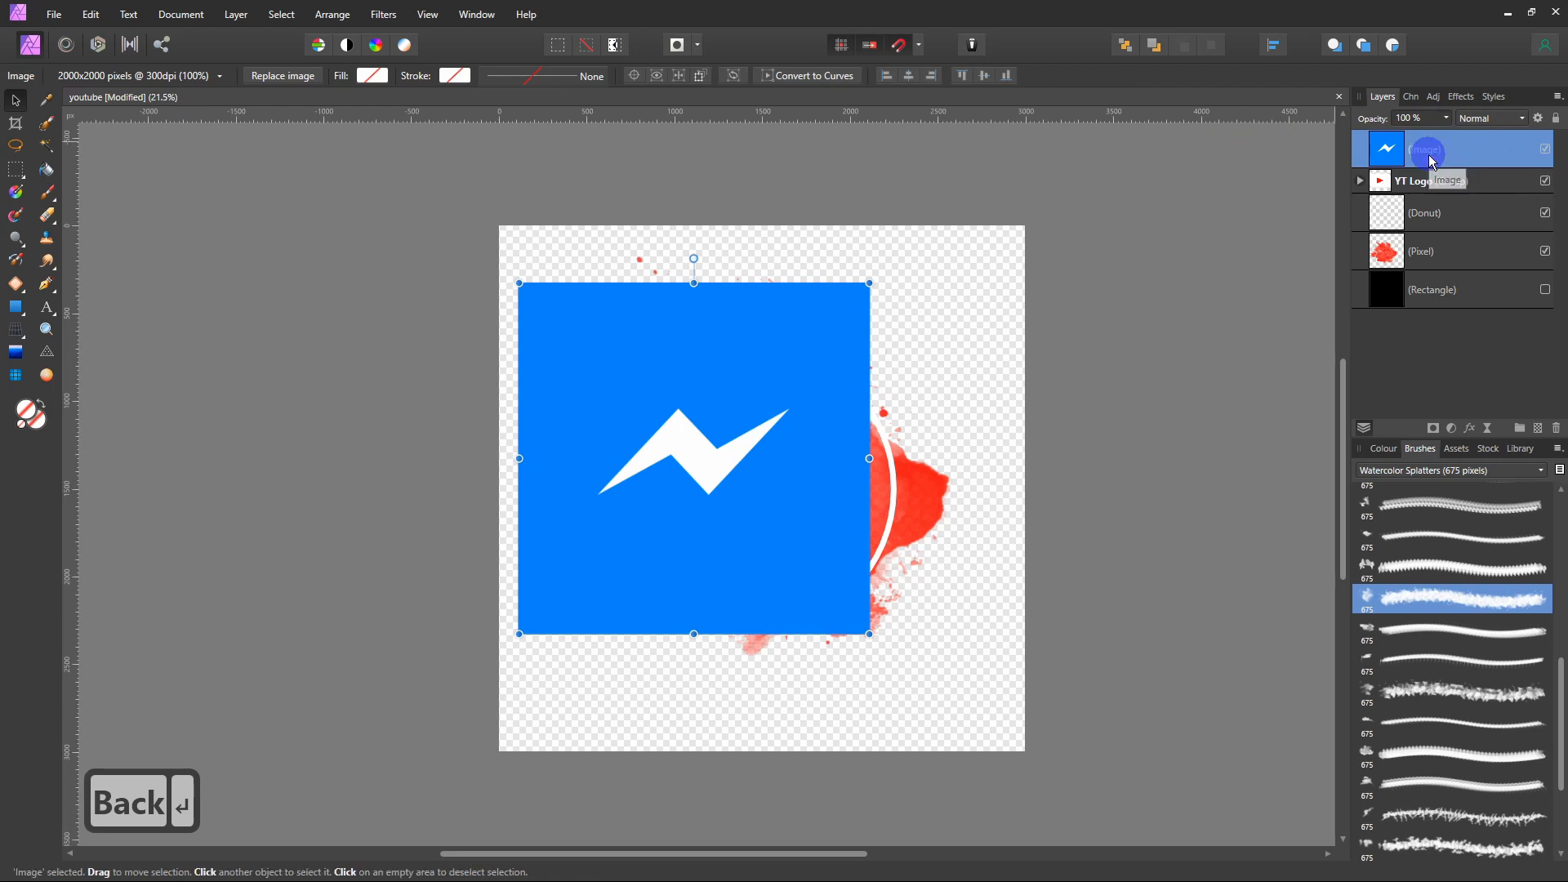
right_click(1430, 157)
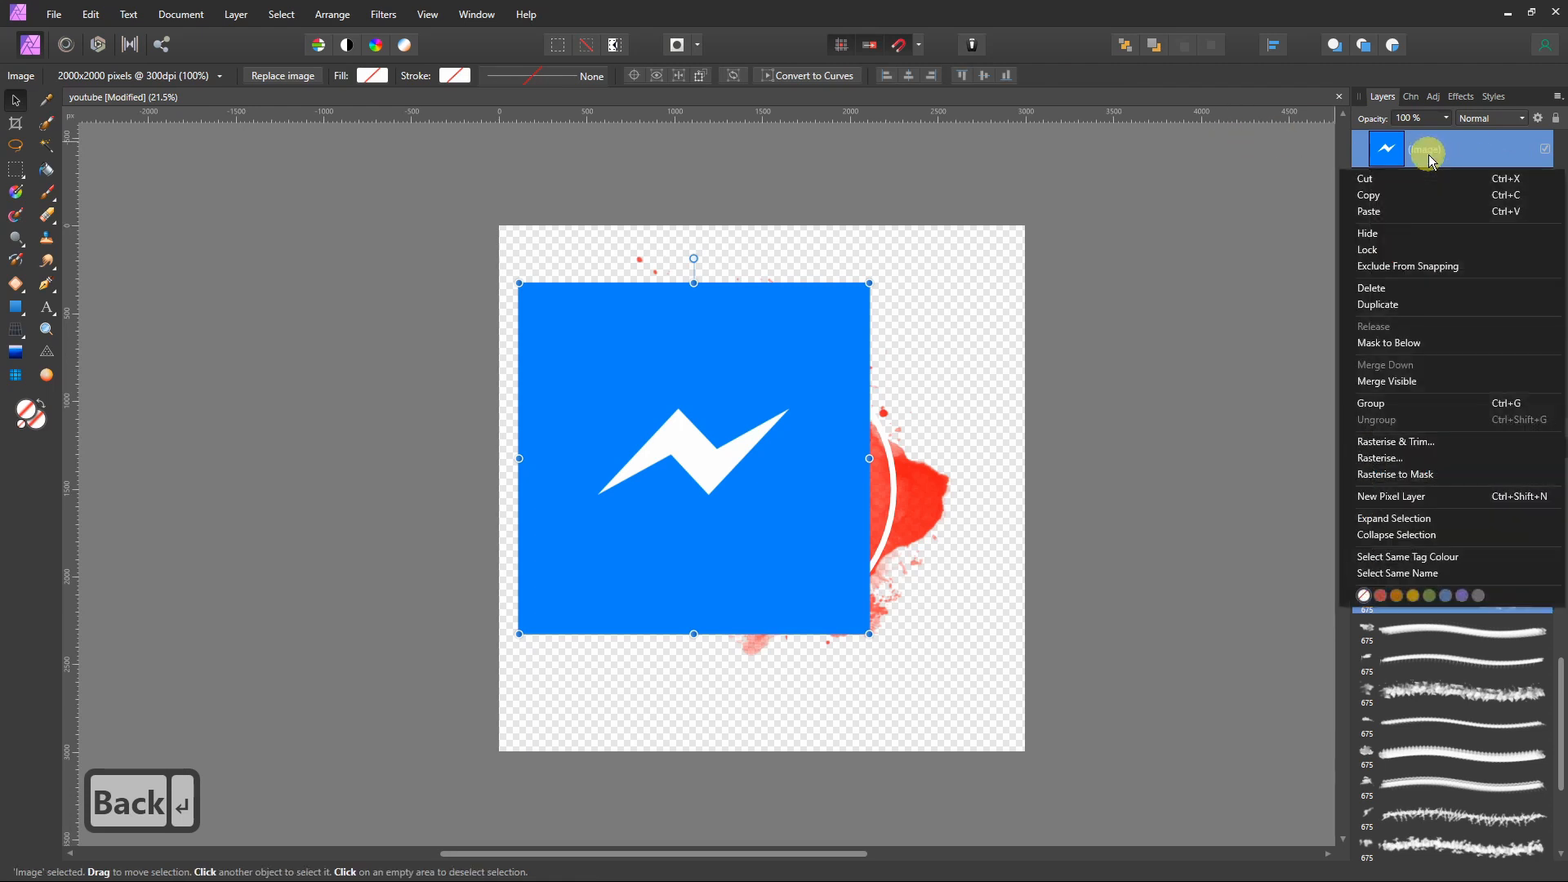
click(1397, 458)
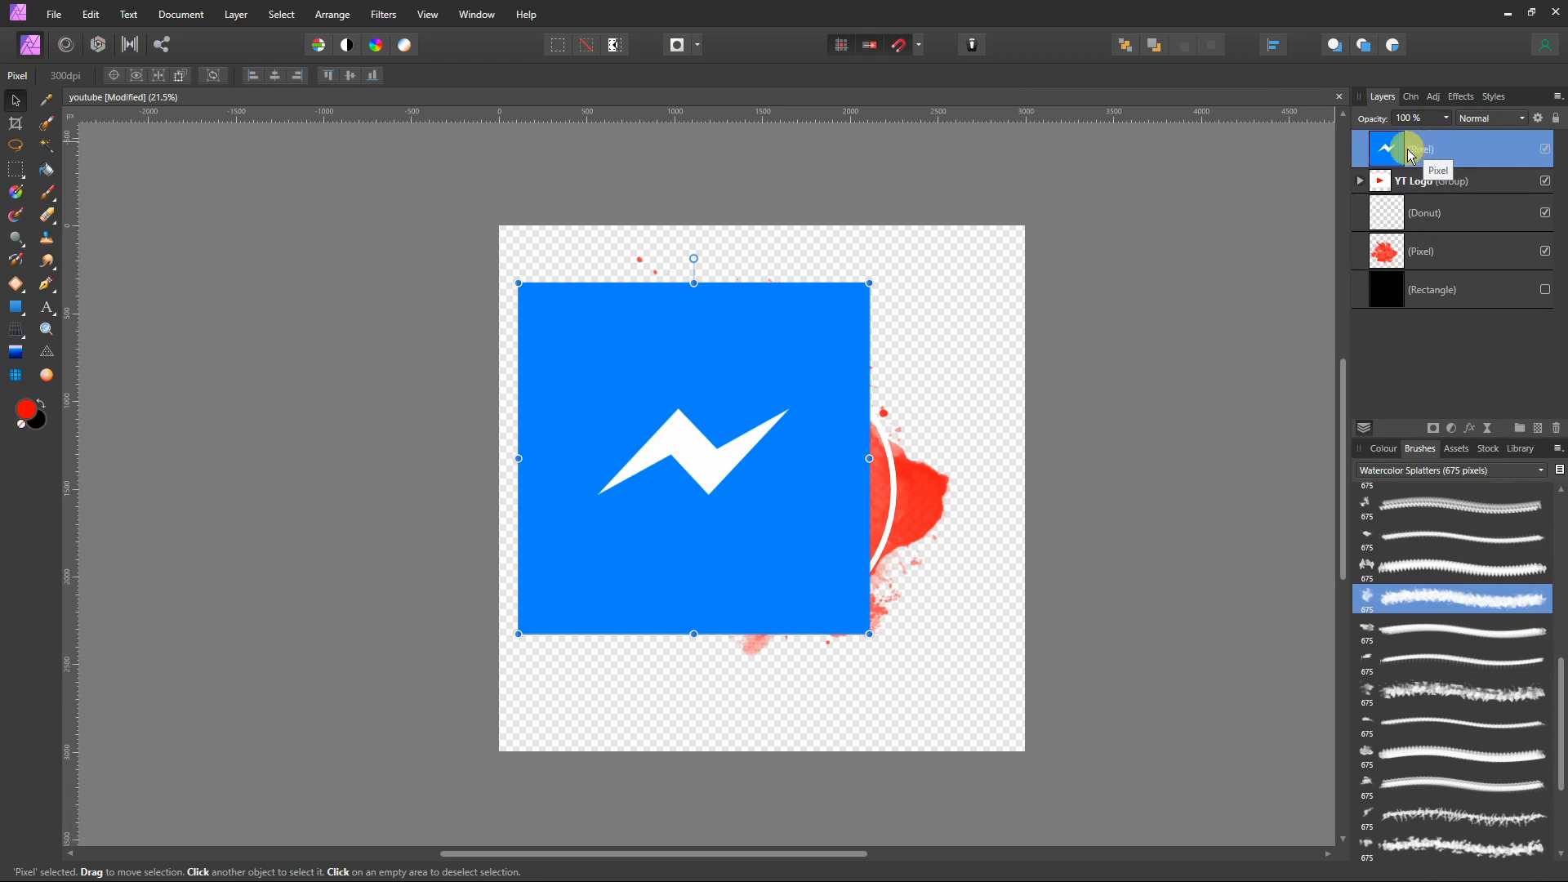
- Flood select the Messenger image's blue background with 20% tolerance and Contiguous on, delete it, and clear the selection
click(51, 151)
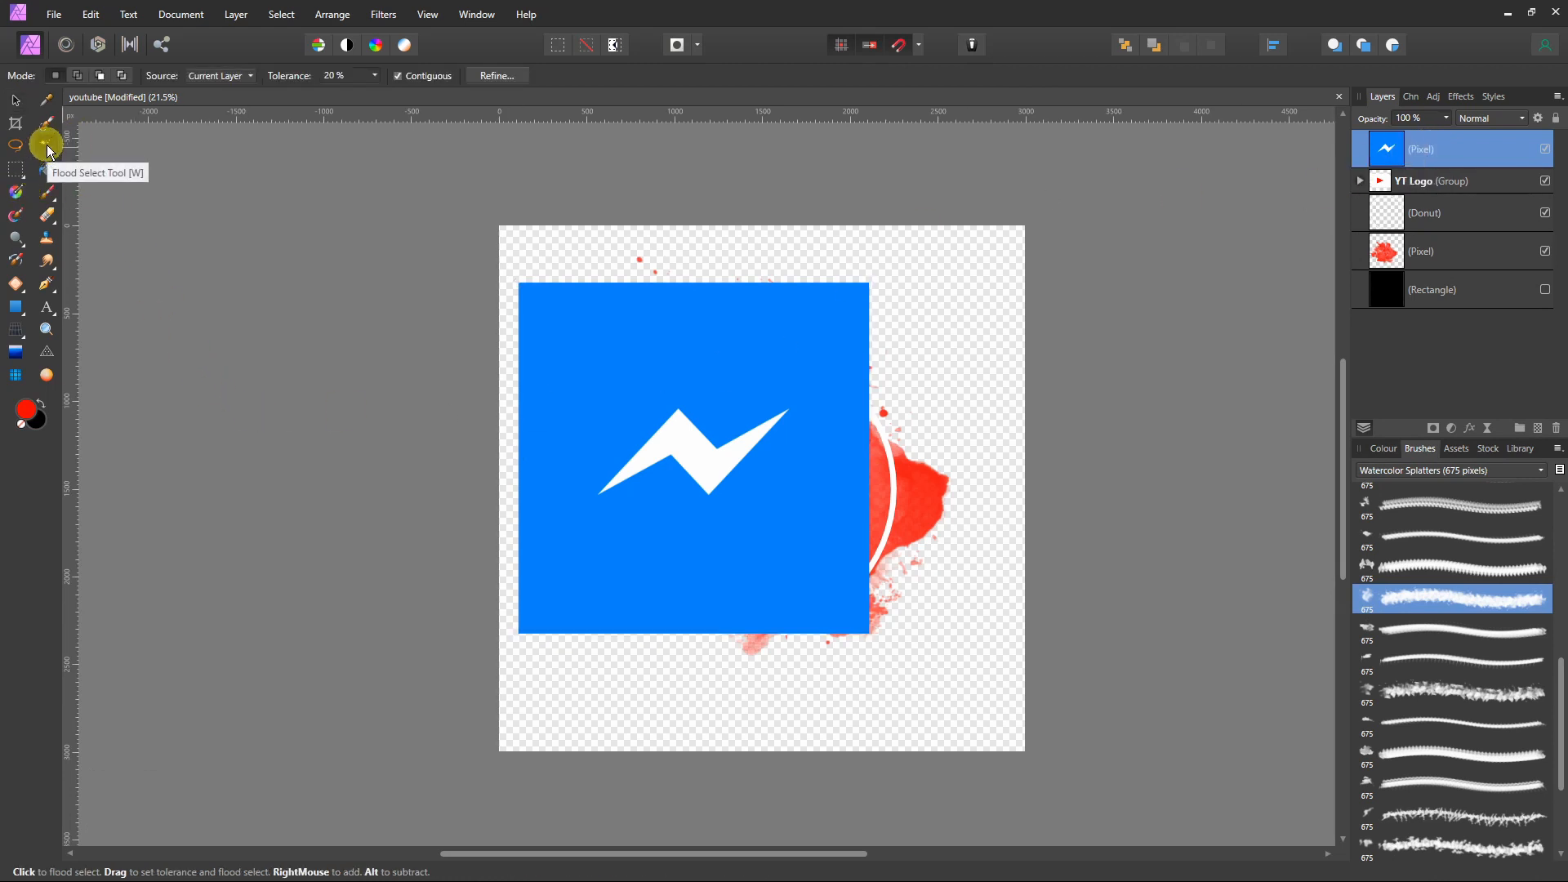
click(798, 351)
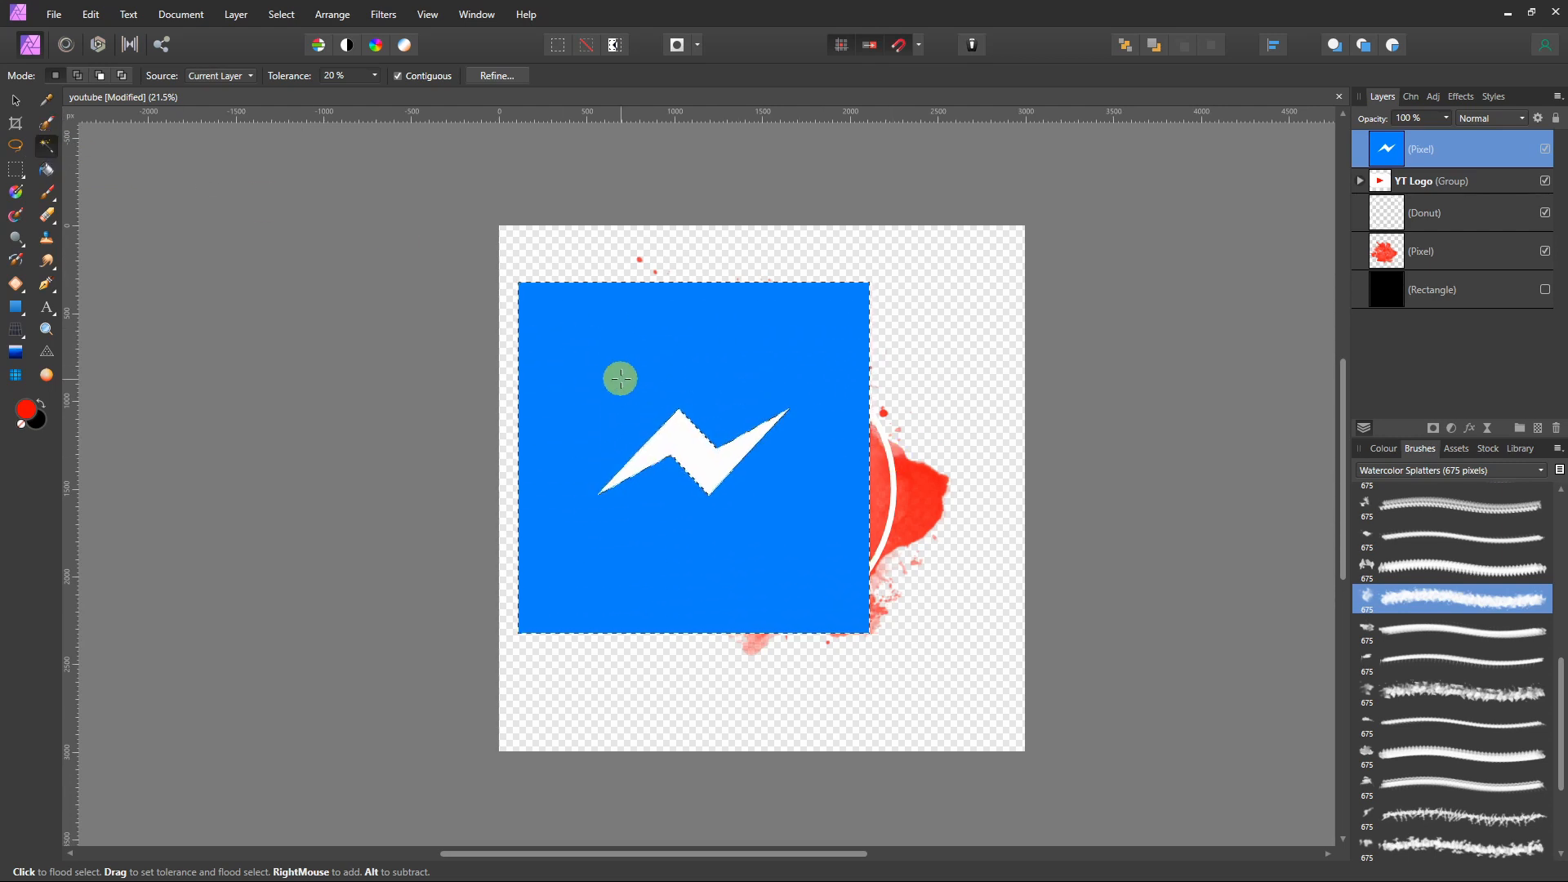
key(BackSpace)
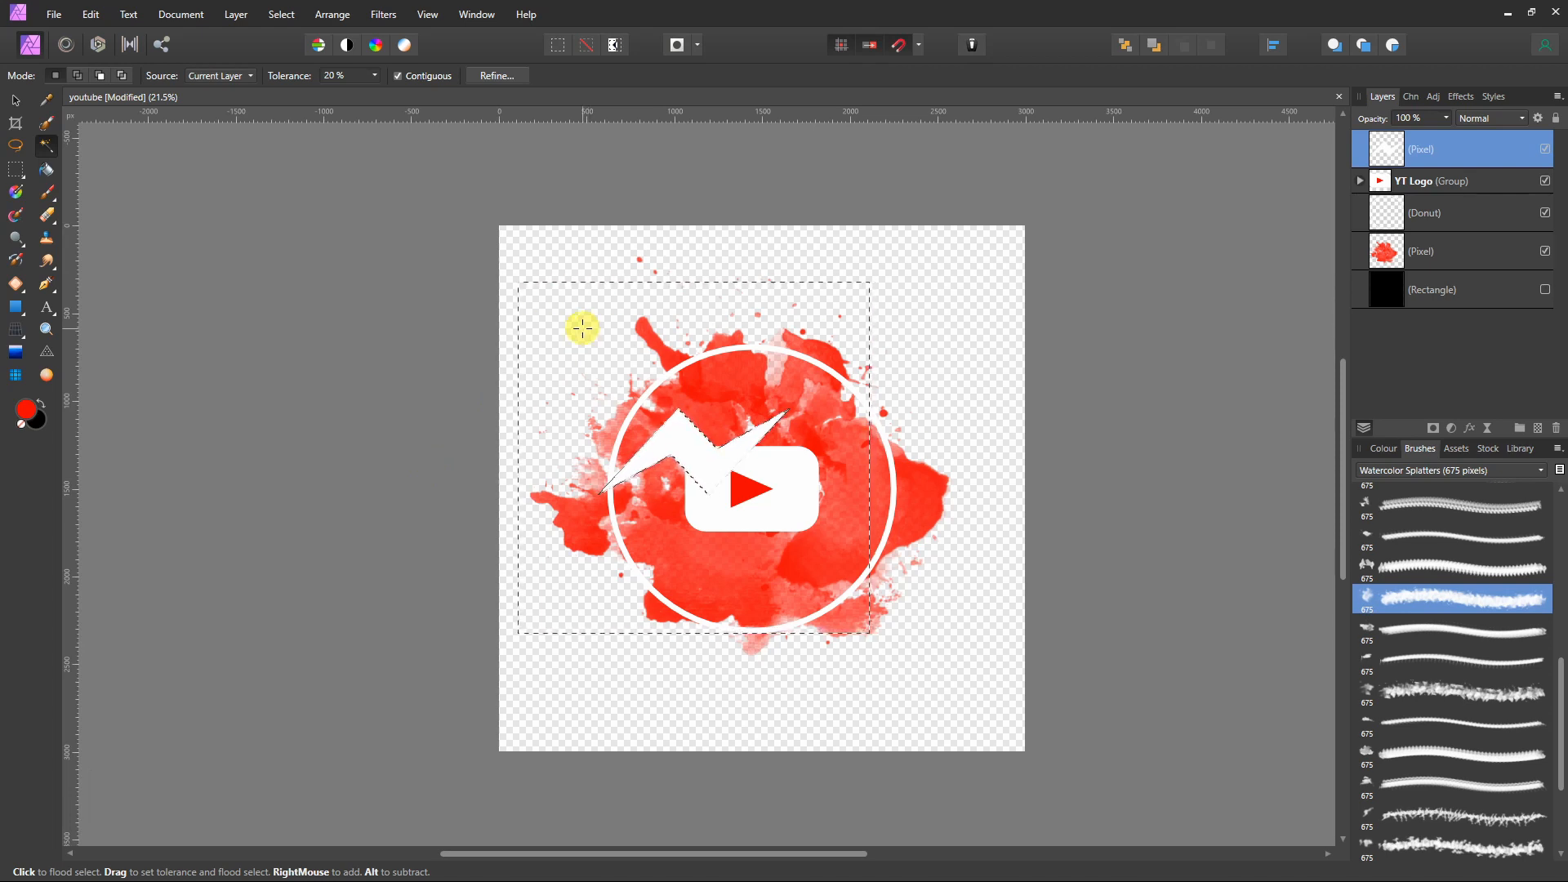
key(ctrl+d)
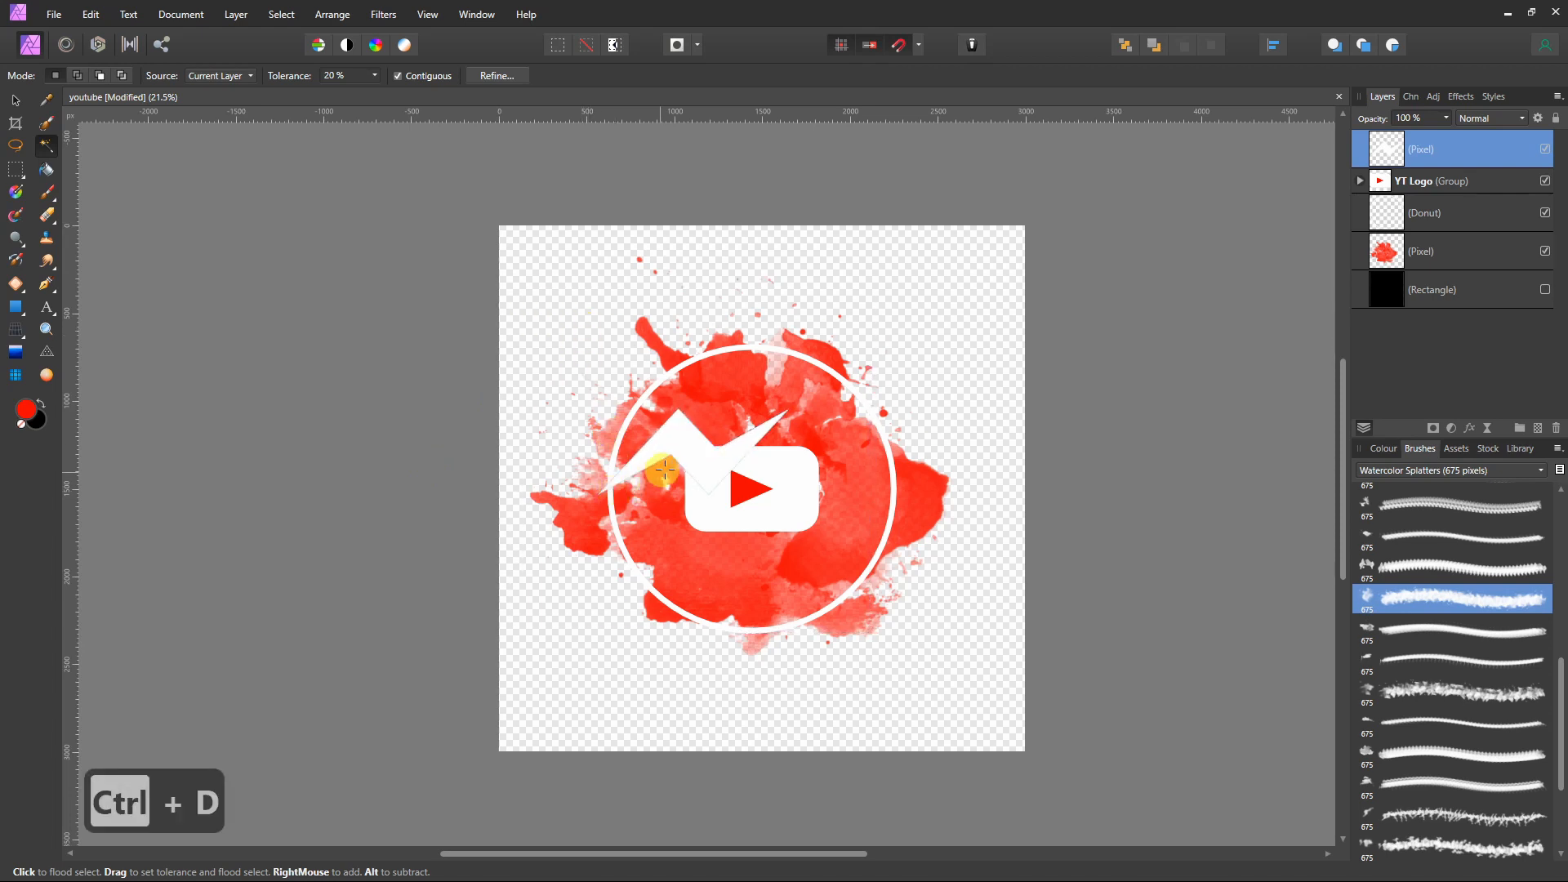
- Hide the YT Logo group and move the white Messenger icon to the centre of the ring
click(14, 100)
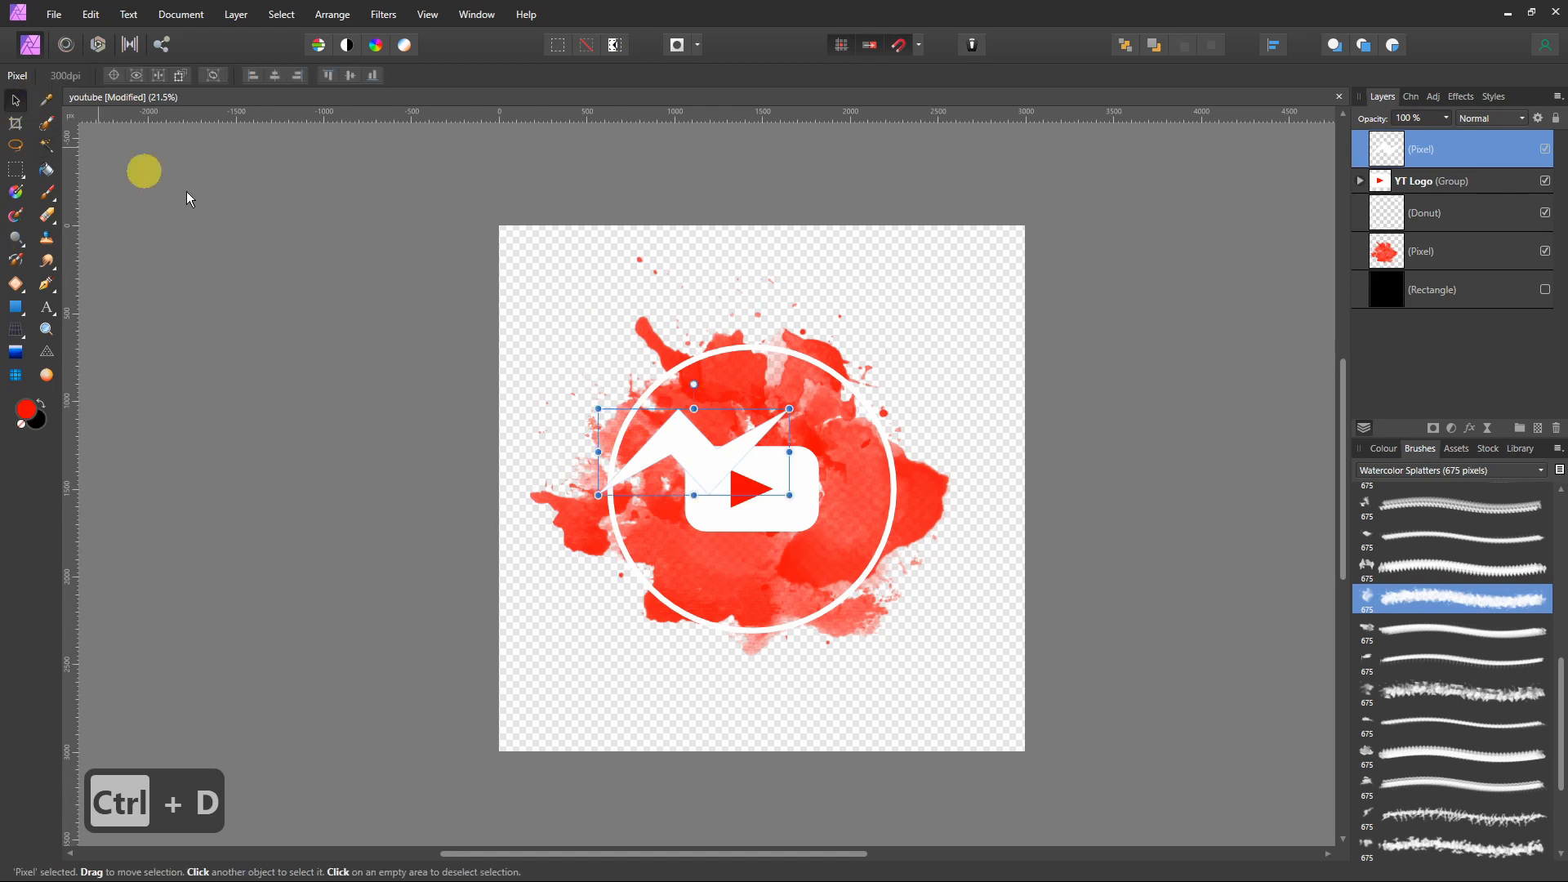
click(1544, 182)
drag(687, 449, 742, 479)
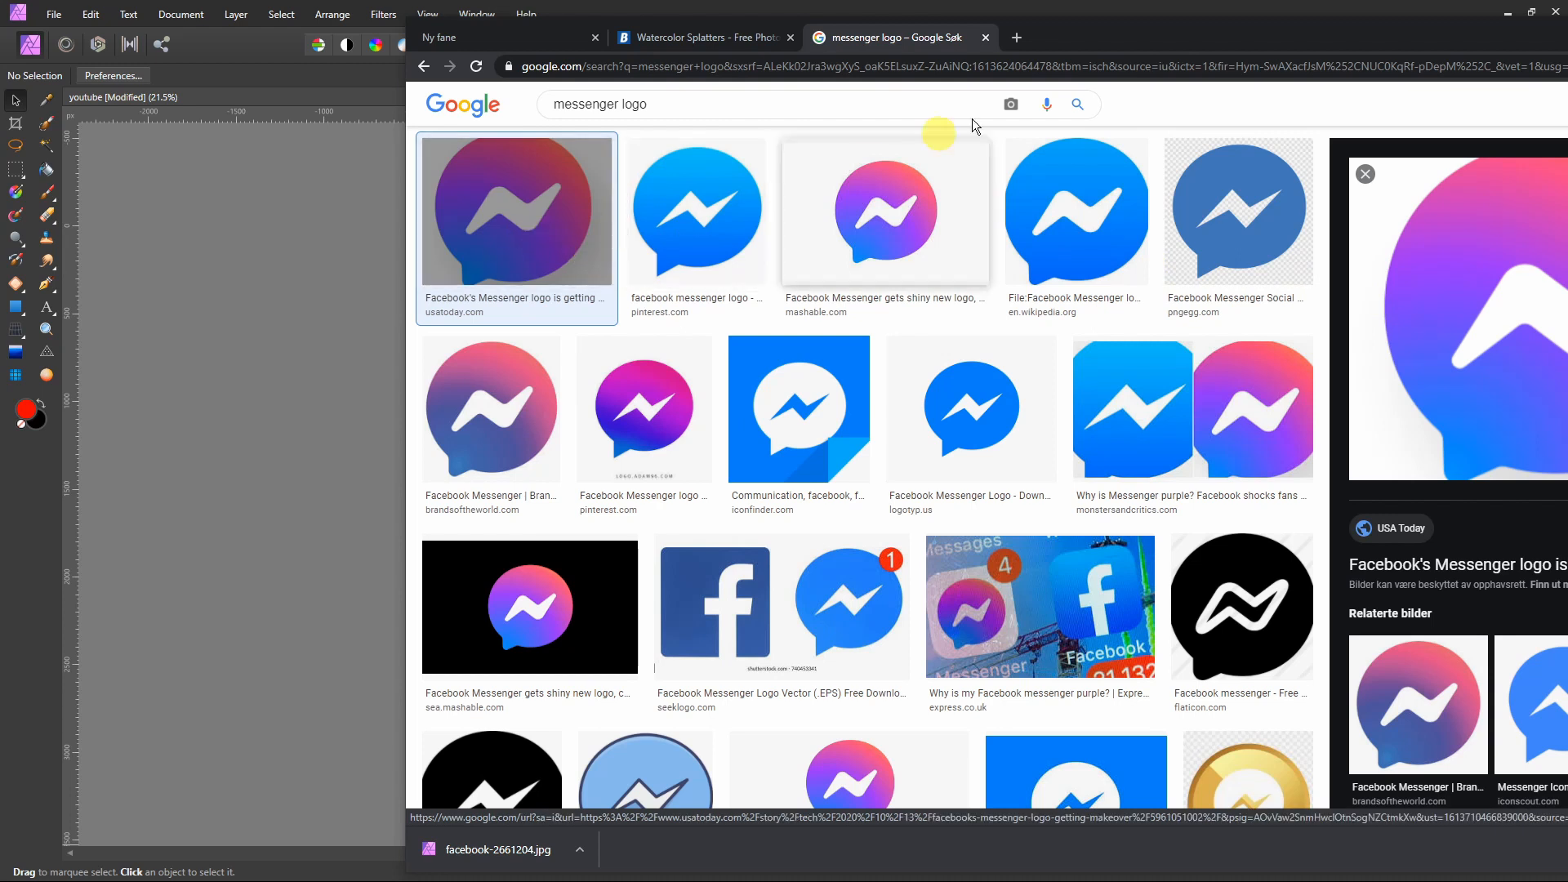
- Add a Gradient Overlay effect to the red splash layer and insert a stop at 50% in its linear gradient
drag(1152, 34, 837, 35)
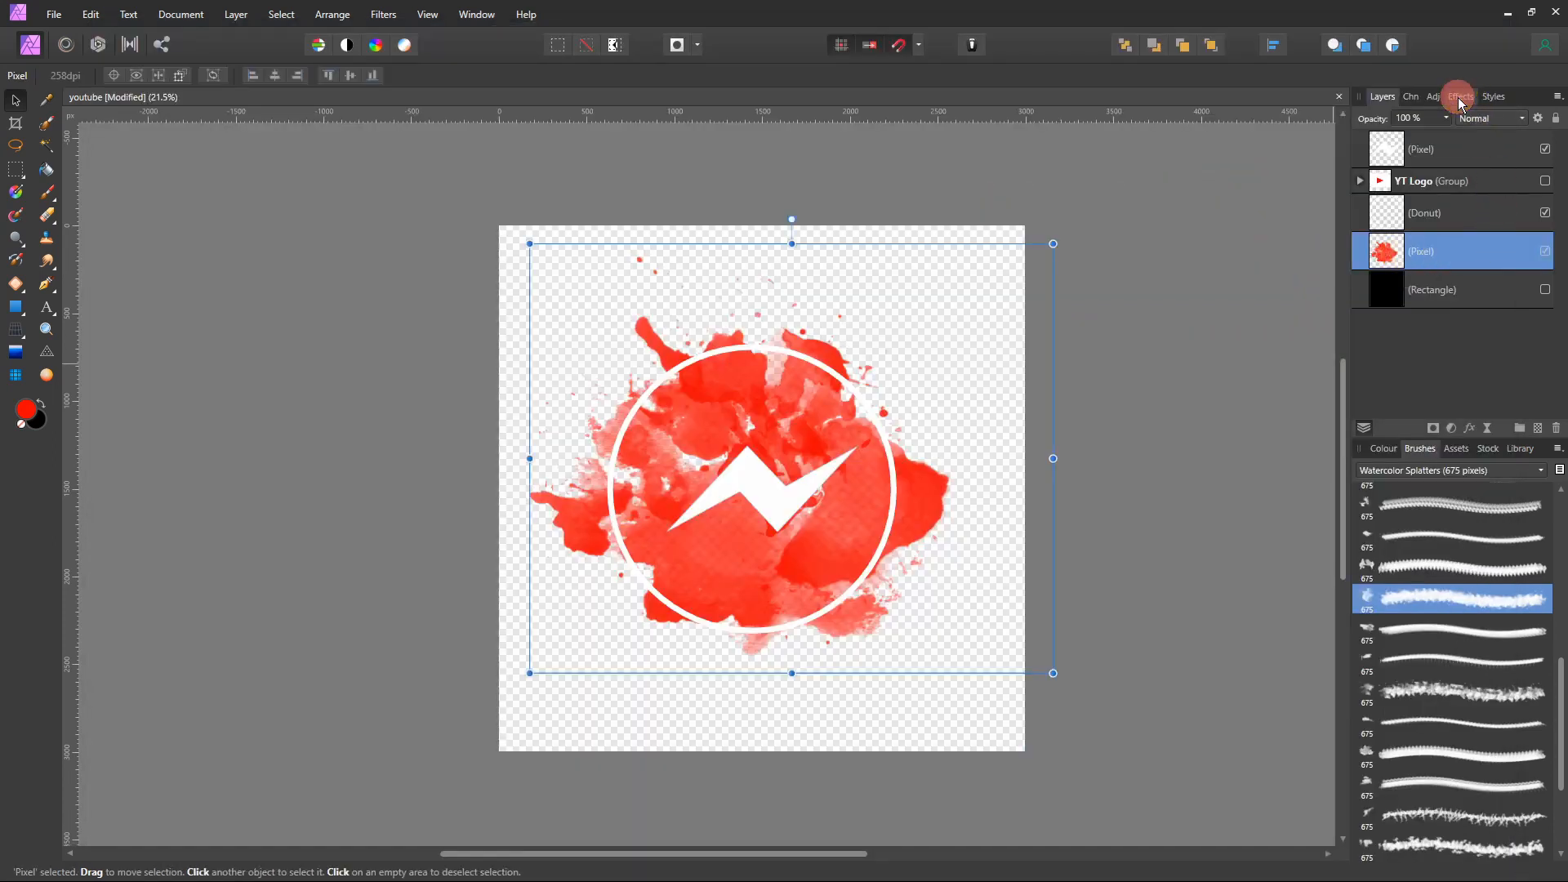
click(1460, 98)
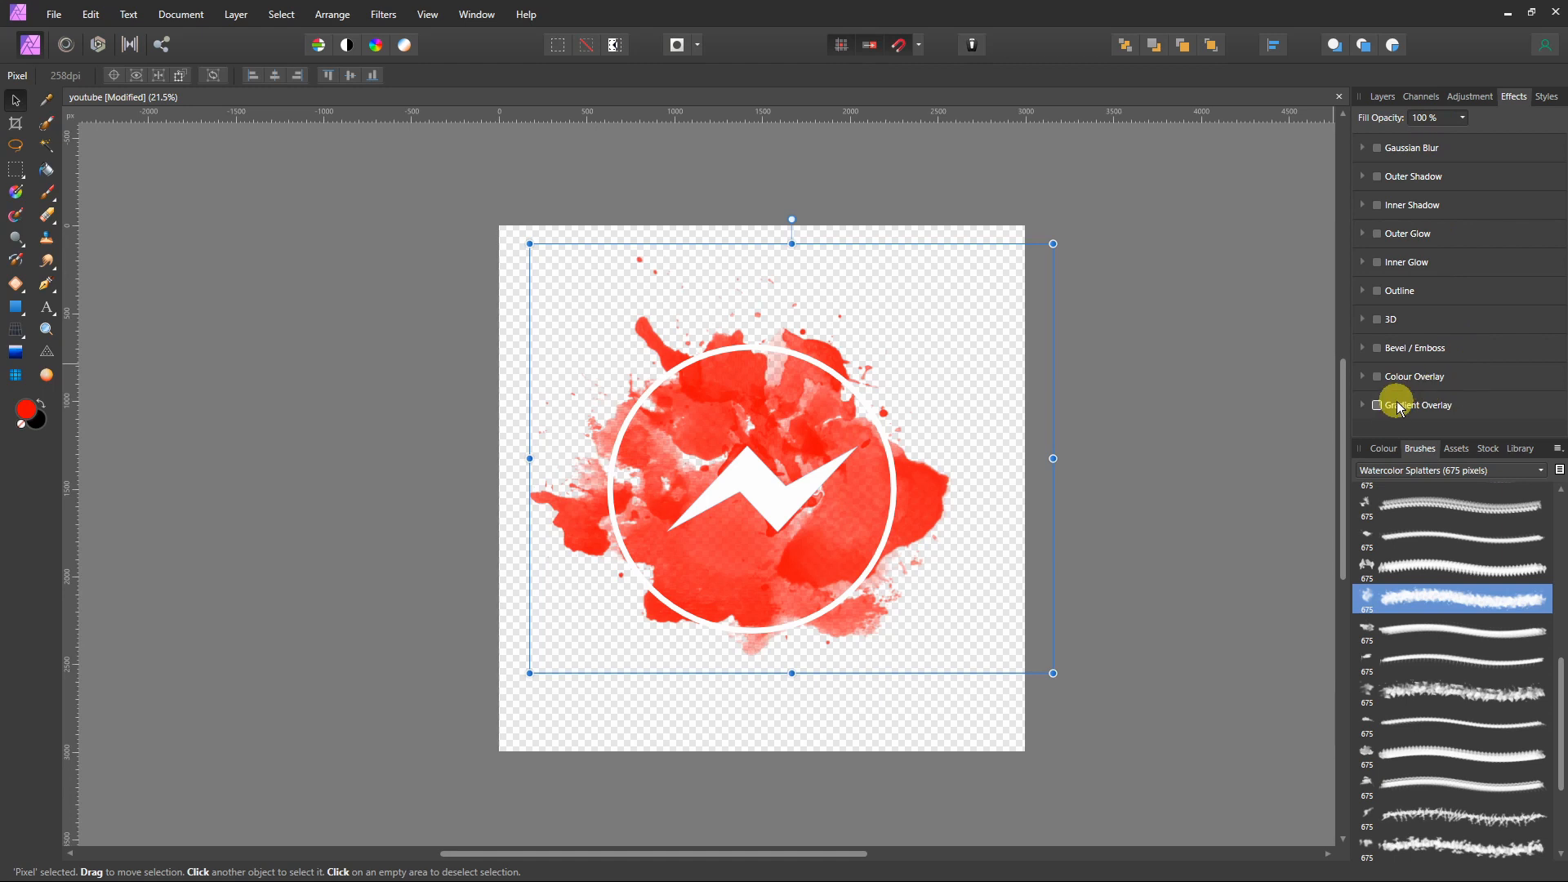
click(1379, 406)
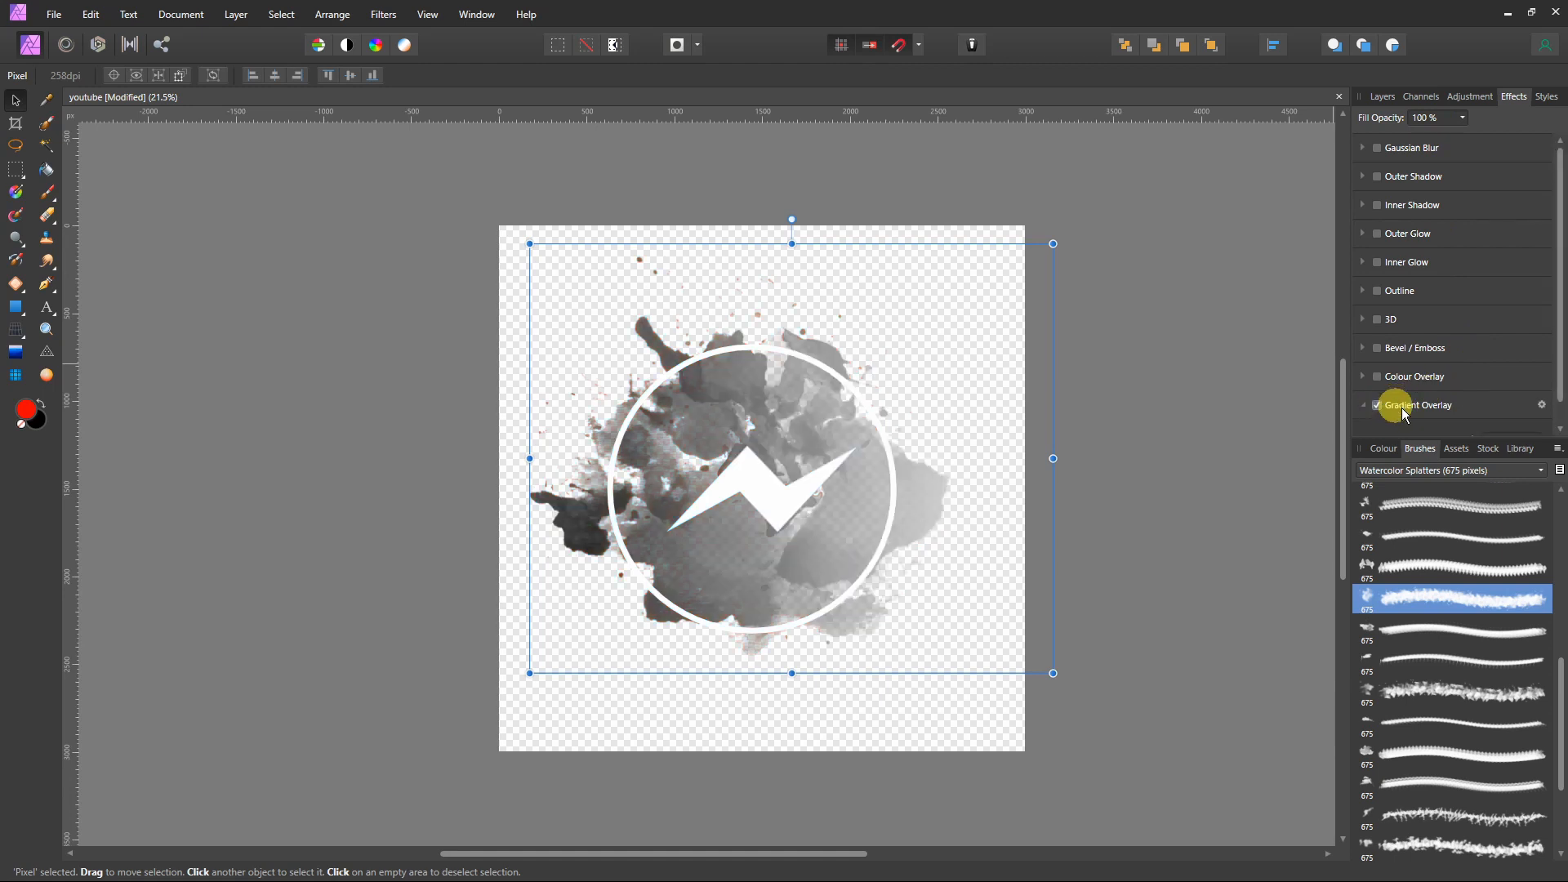
click(1542, 406)
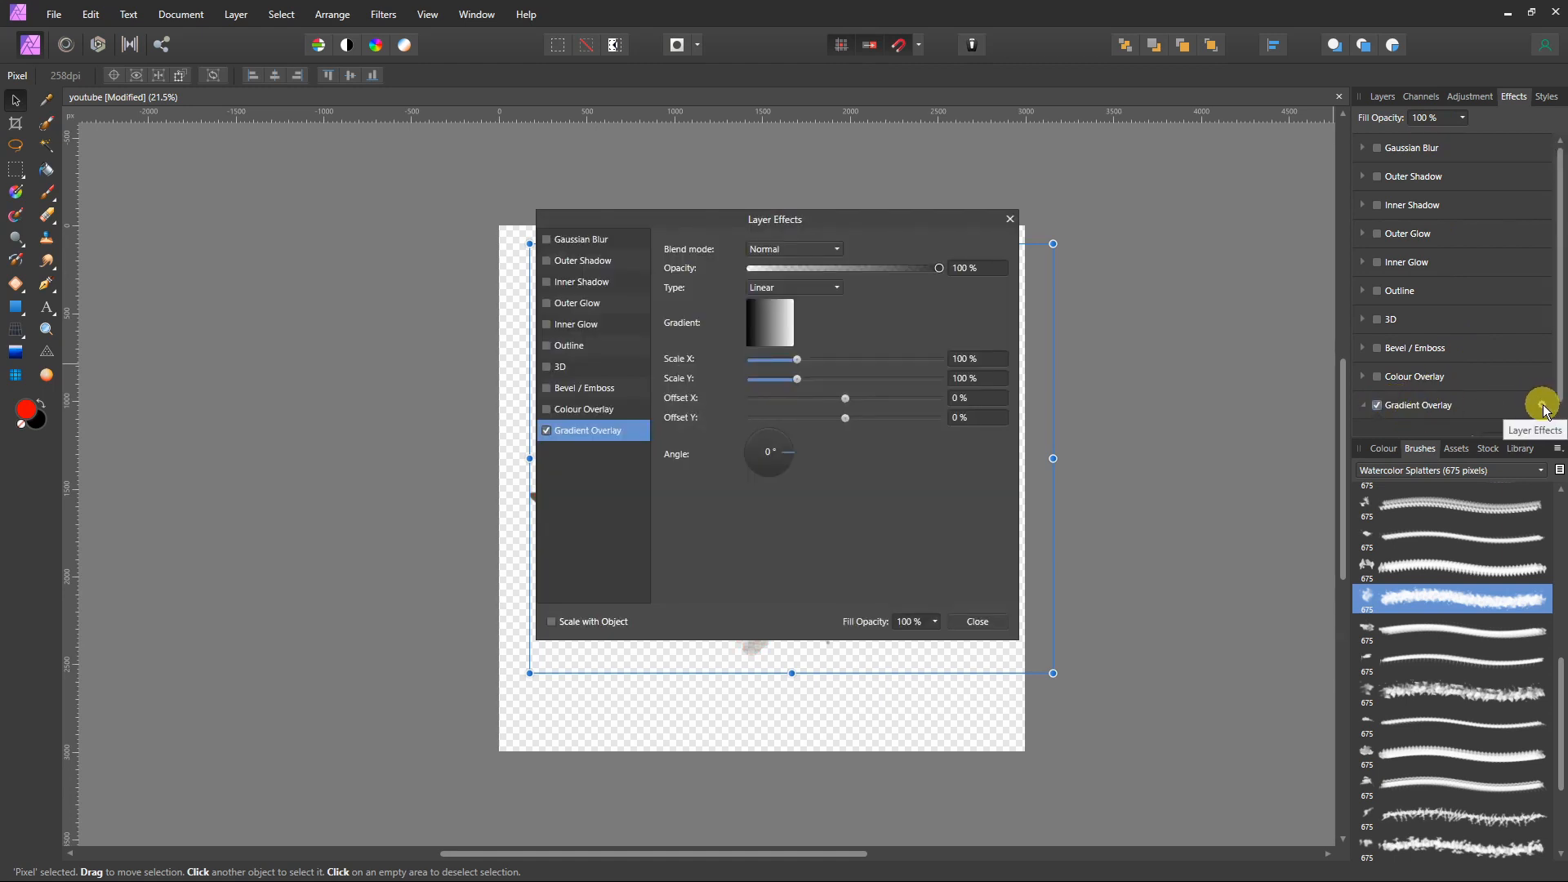
click(761, 331)
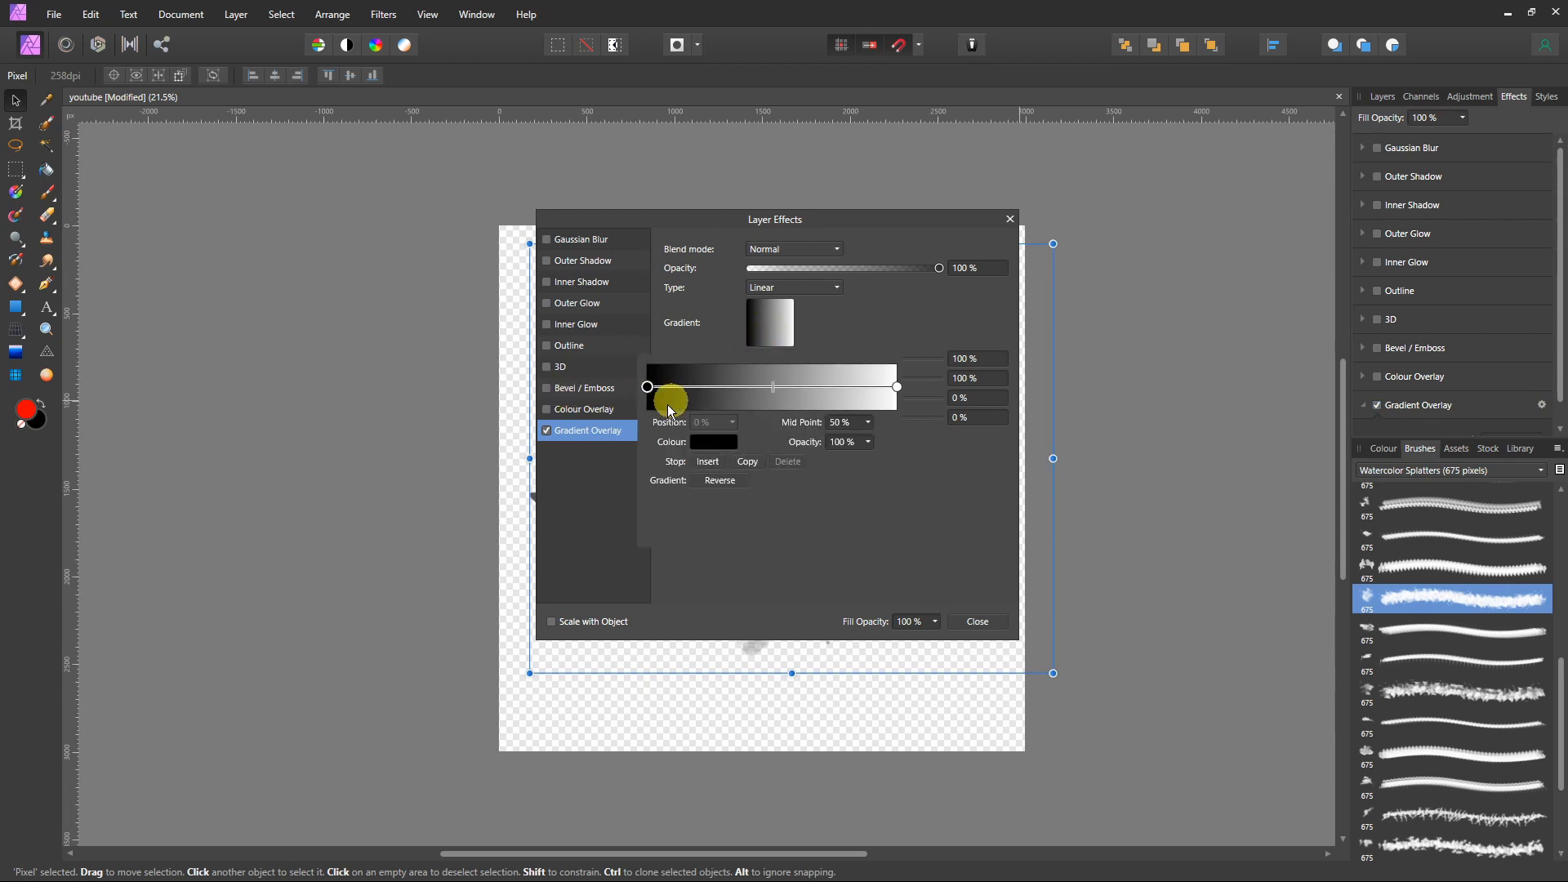
click(707, 463)
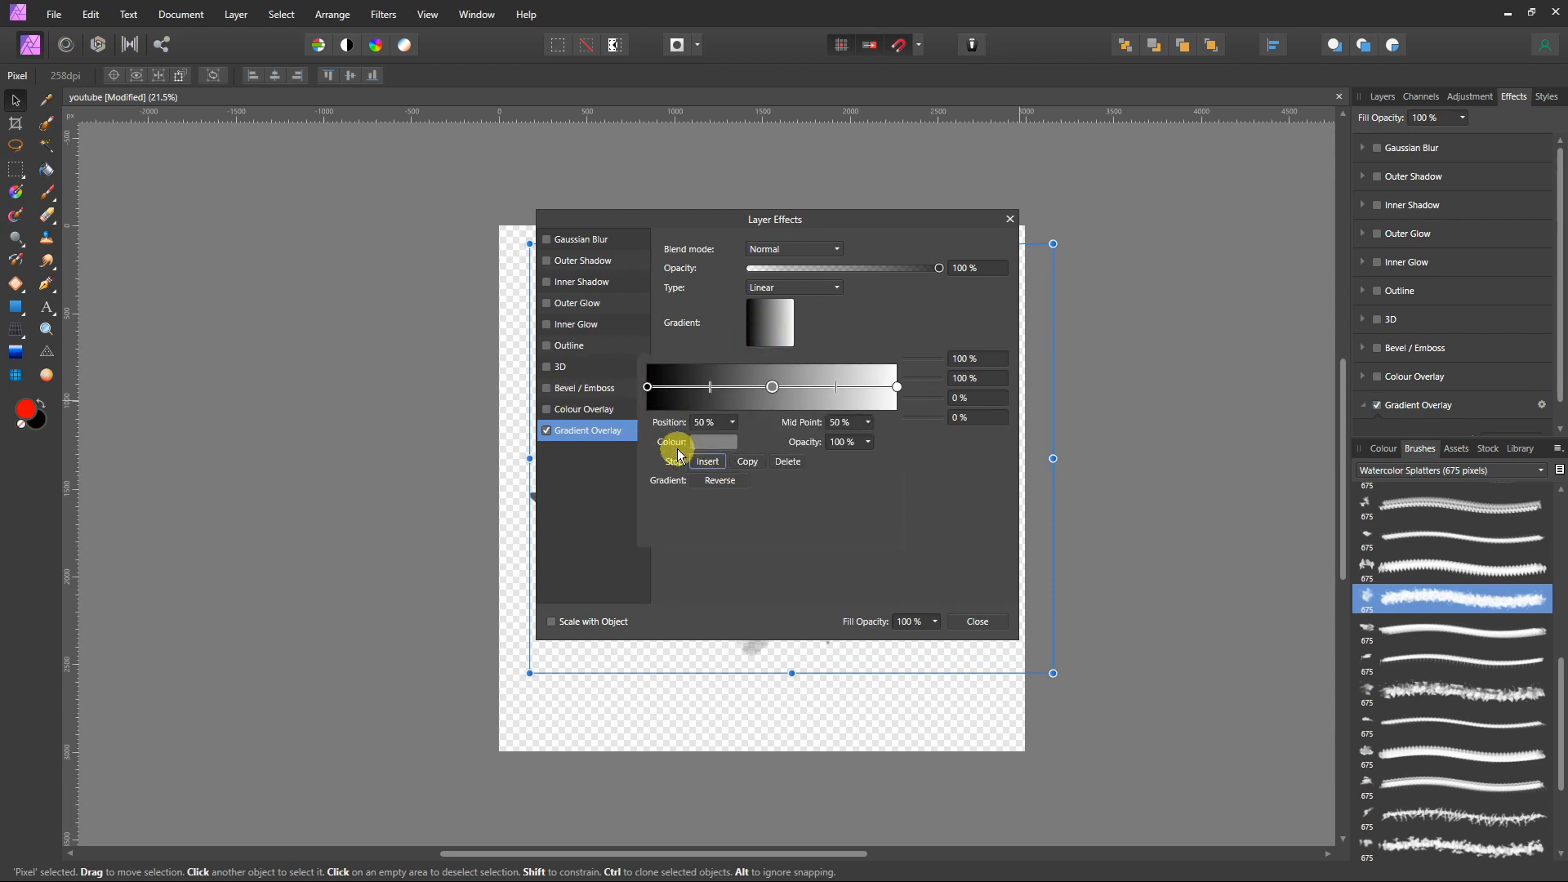
- Set the gradient's start stop to blue, RGB 0, 76, 197
click(647, 387)
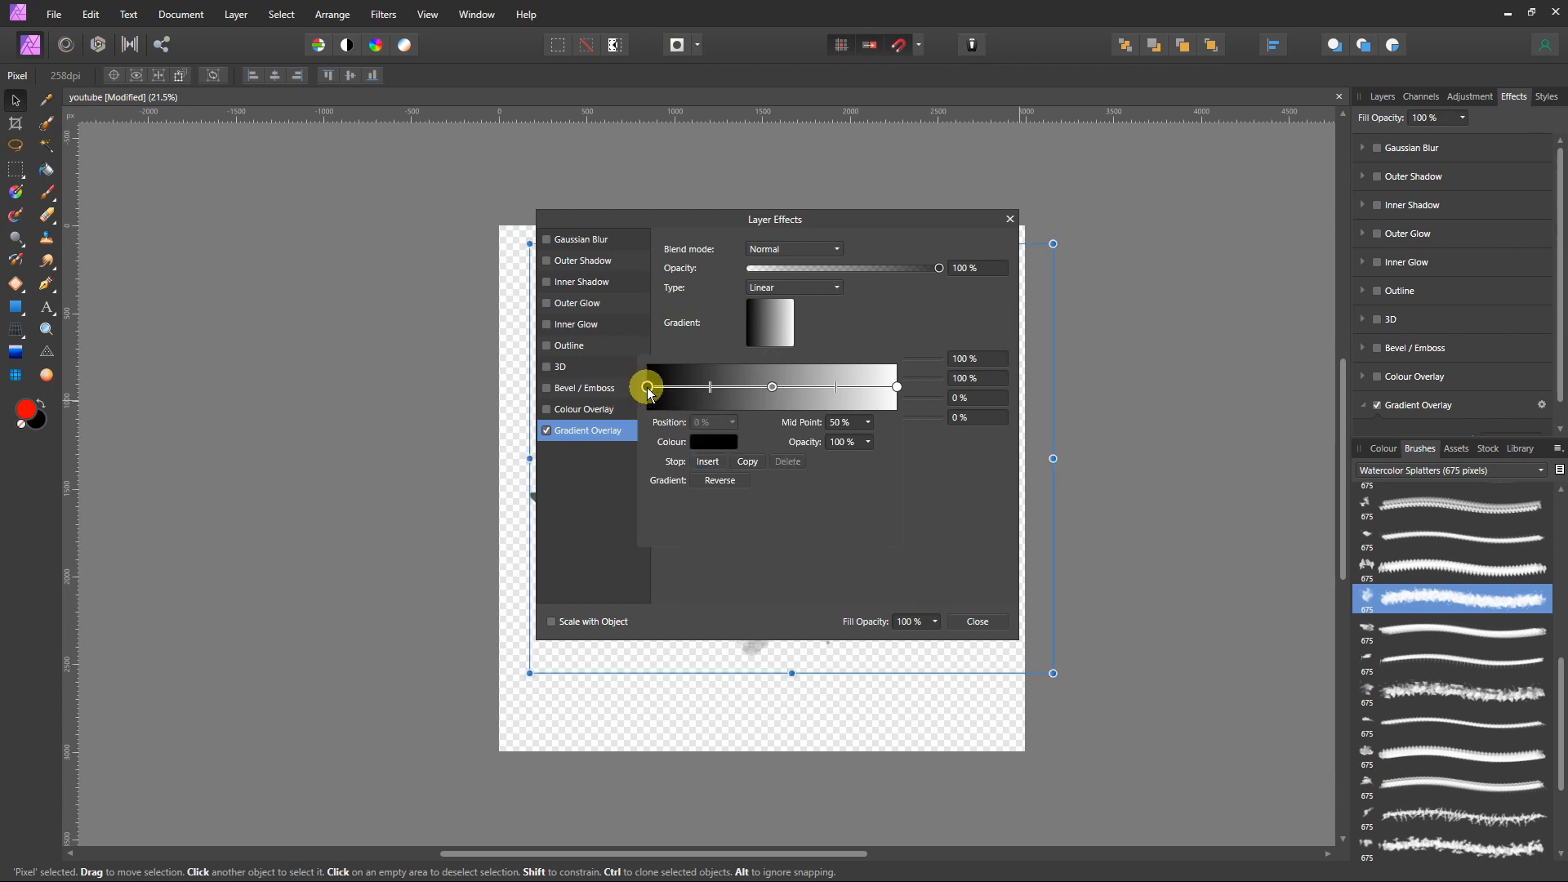
click(716, 443)
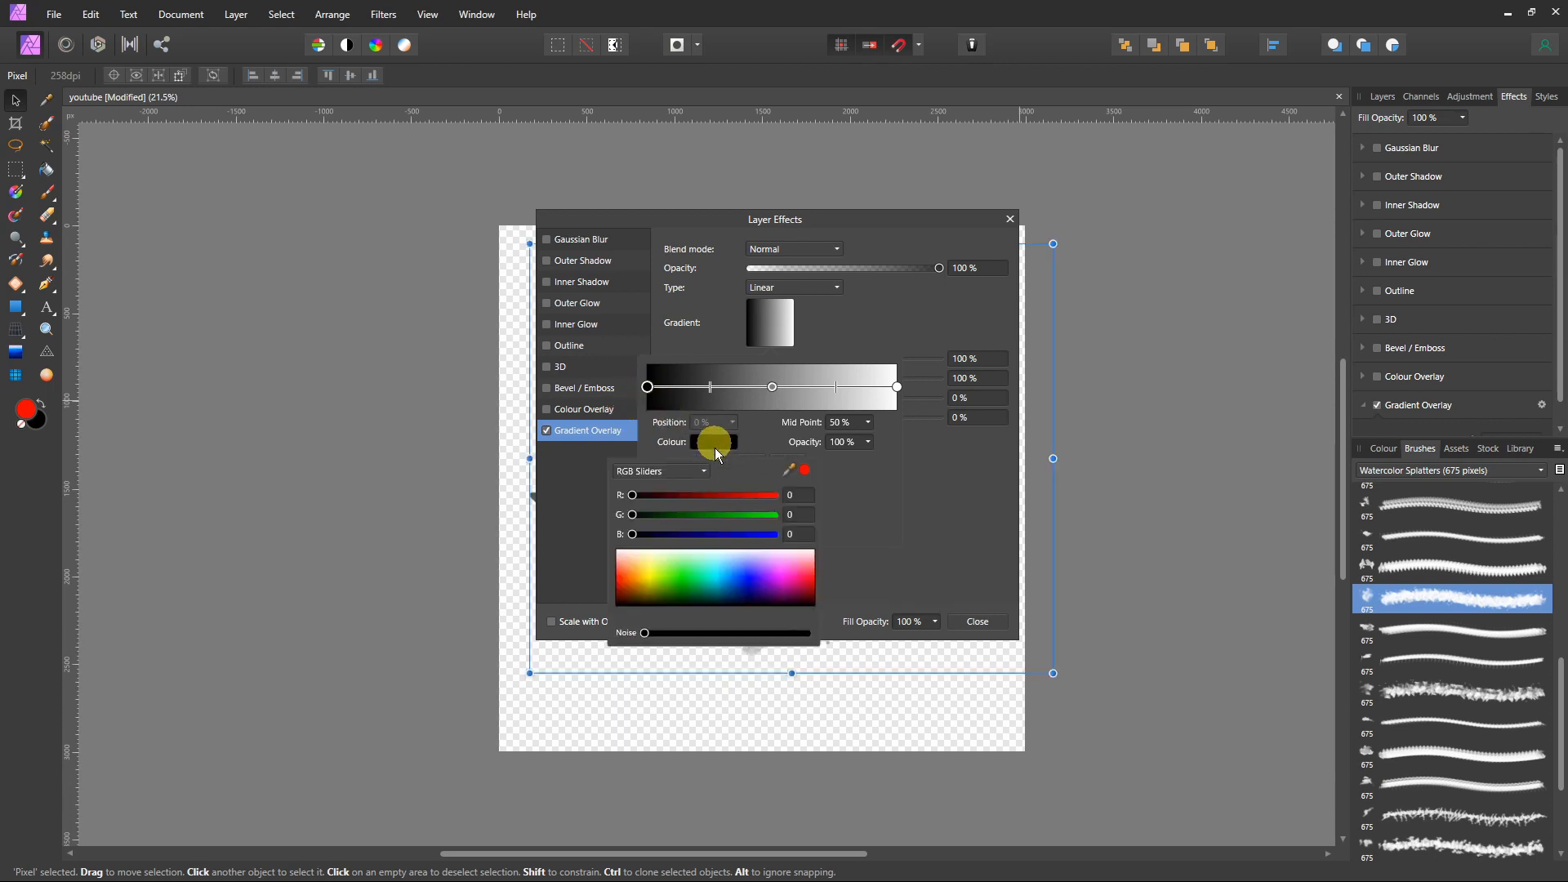
click(739, 587)
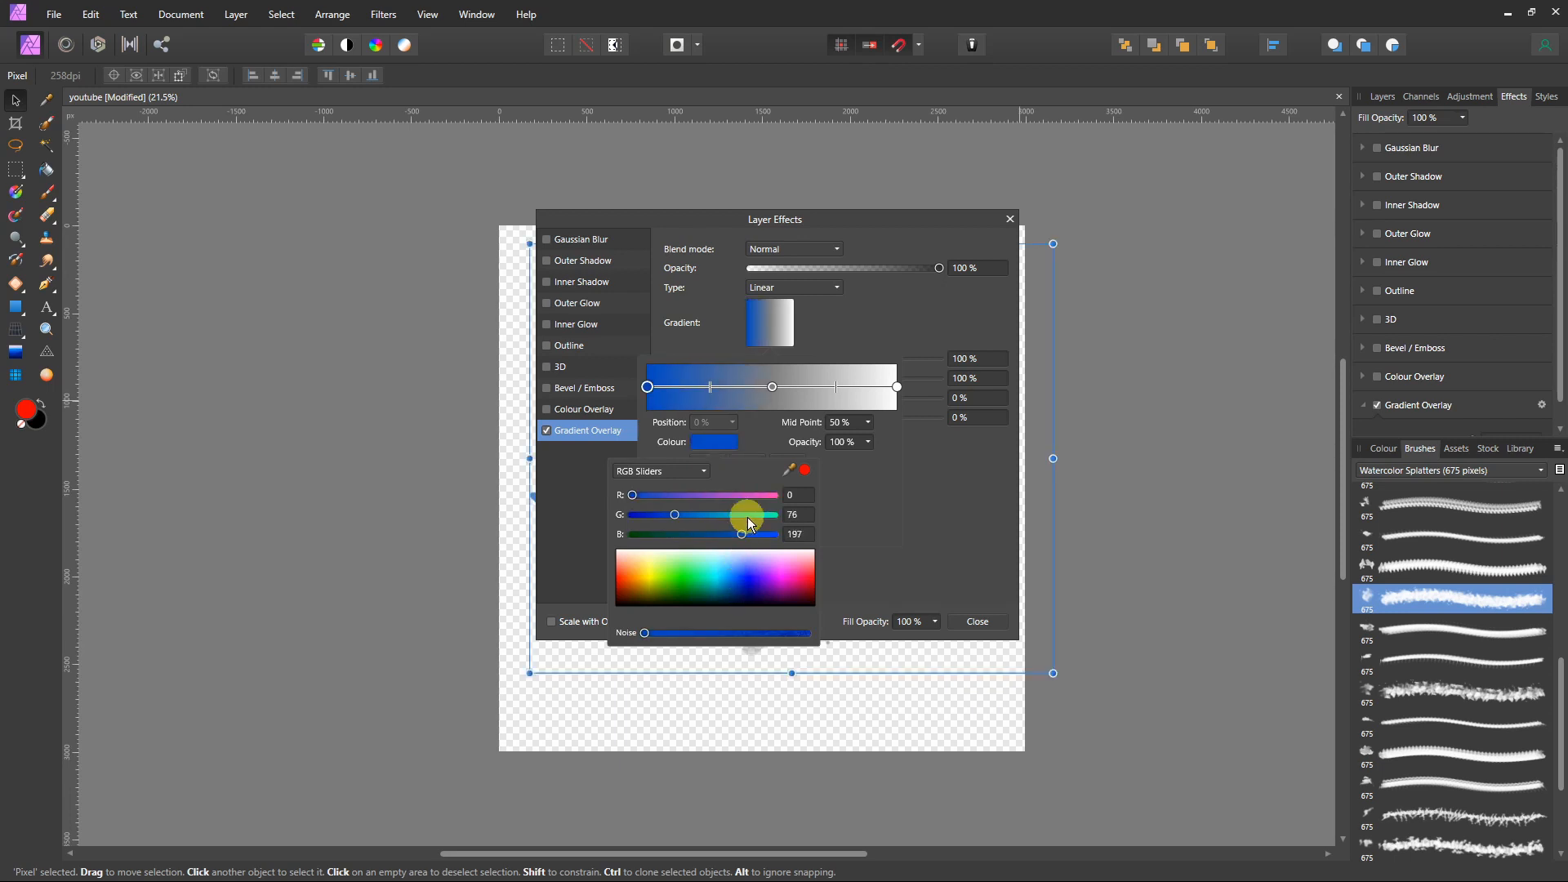
- Check the Messenger logo's colours in the browser and set the gradient's middle stop to purple, RGB 130, 0, 175
click(772, 389)
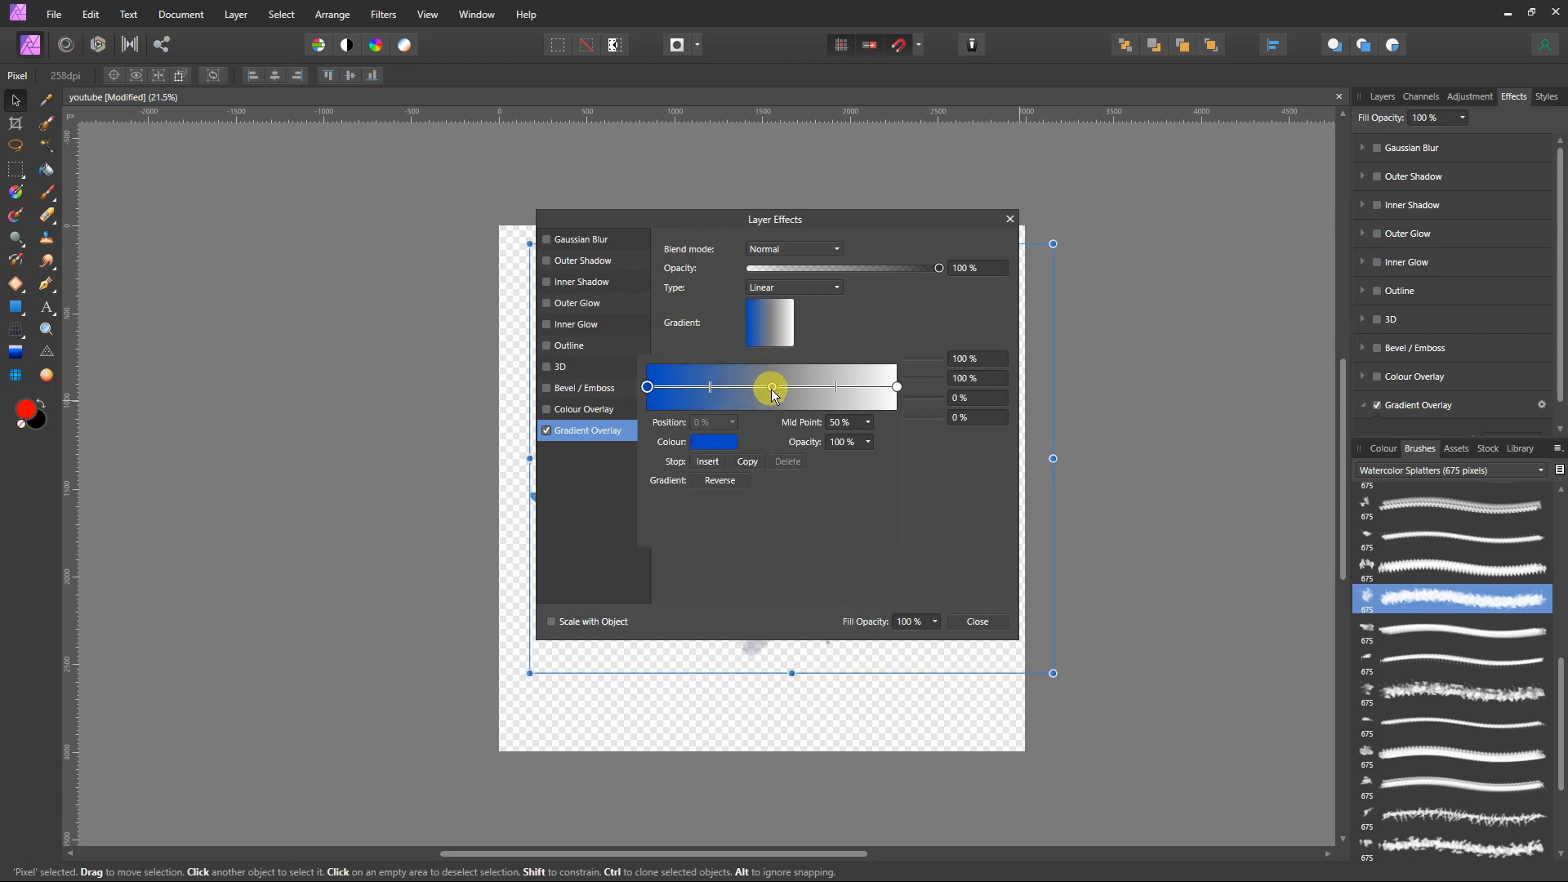
click(773, 389)
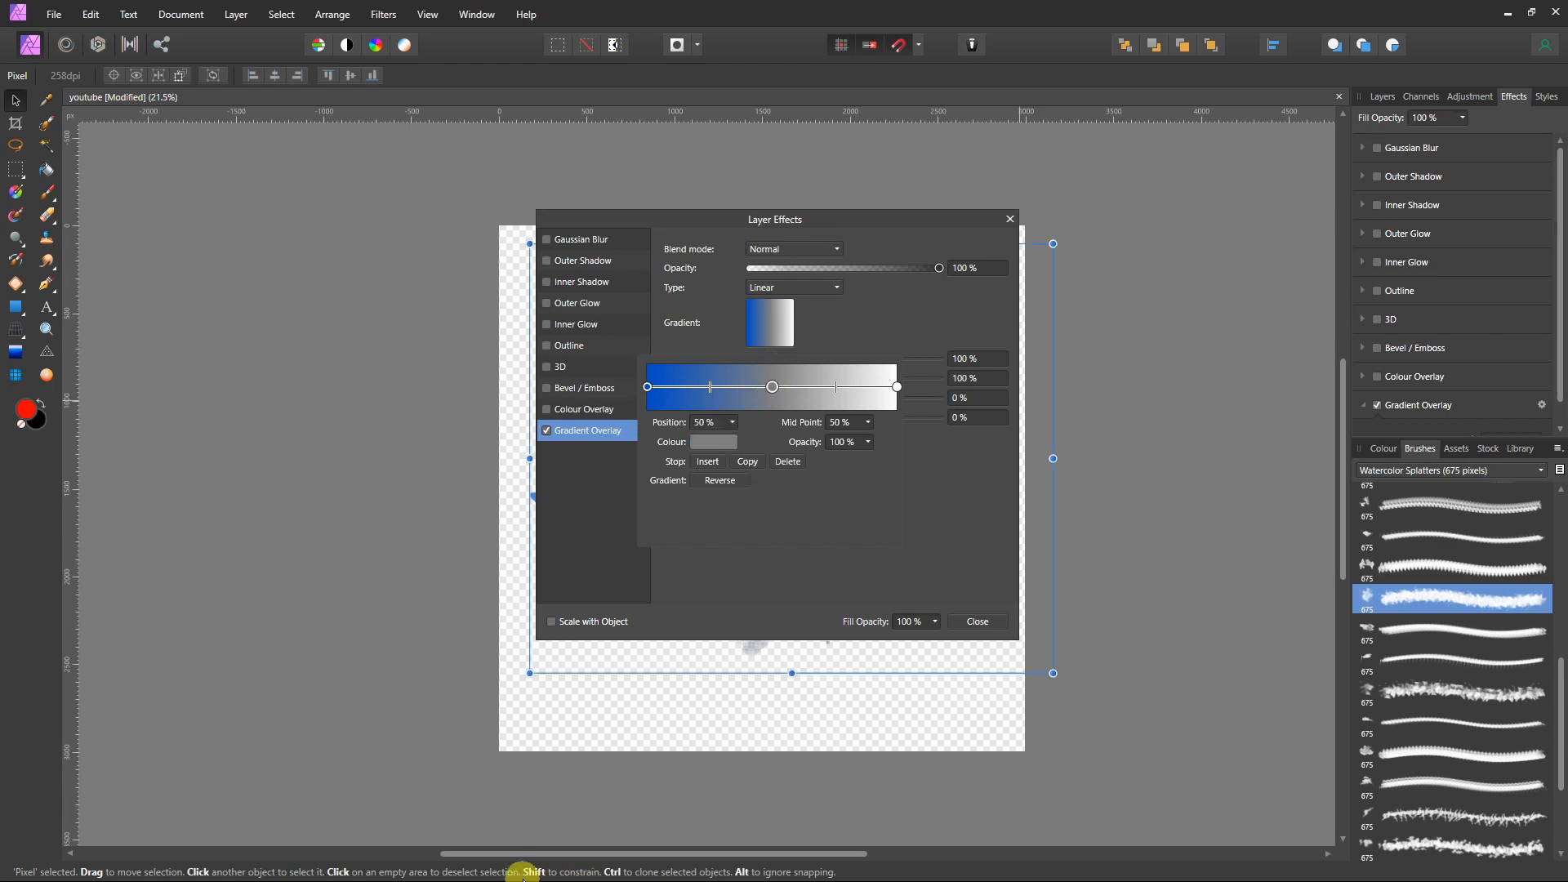
key(super)
click(571, 870)
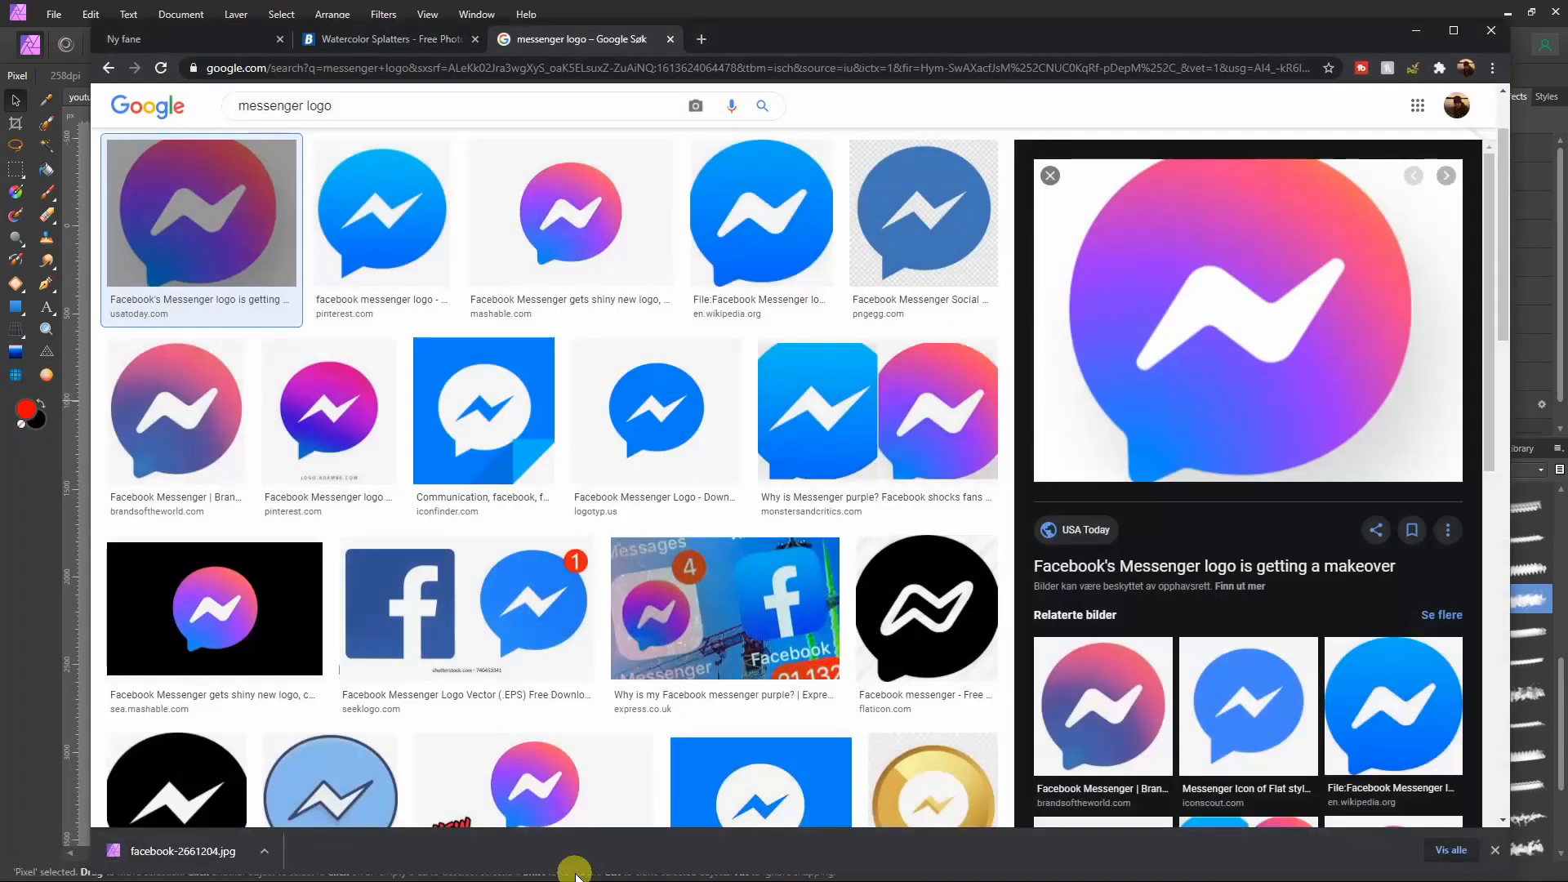
key(super)
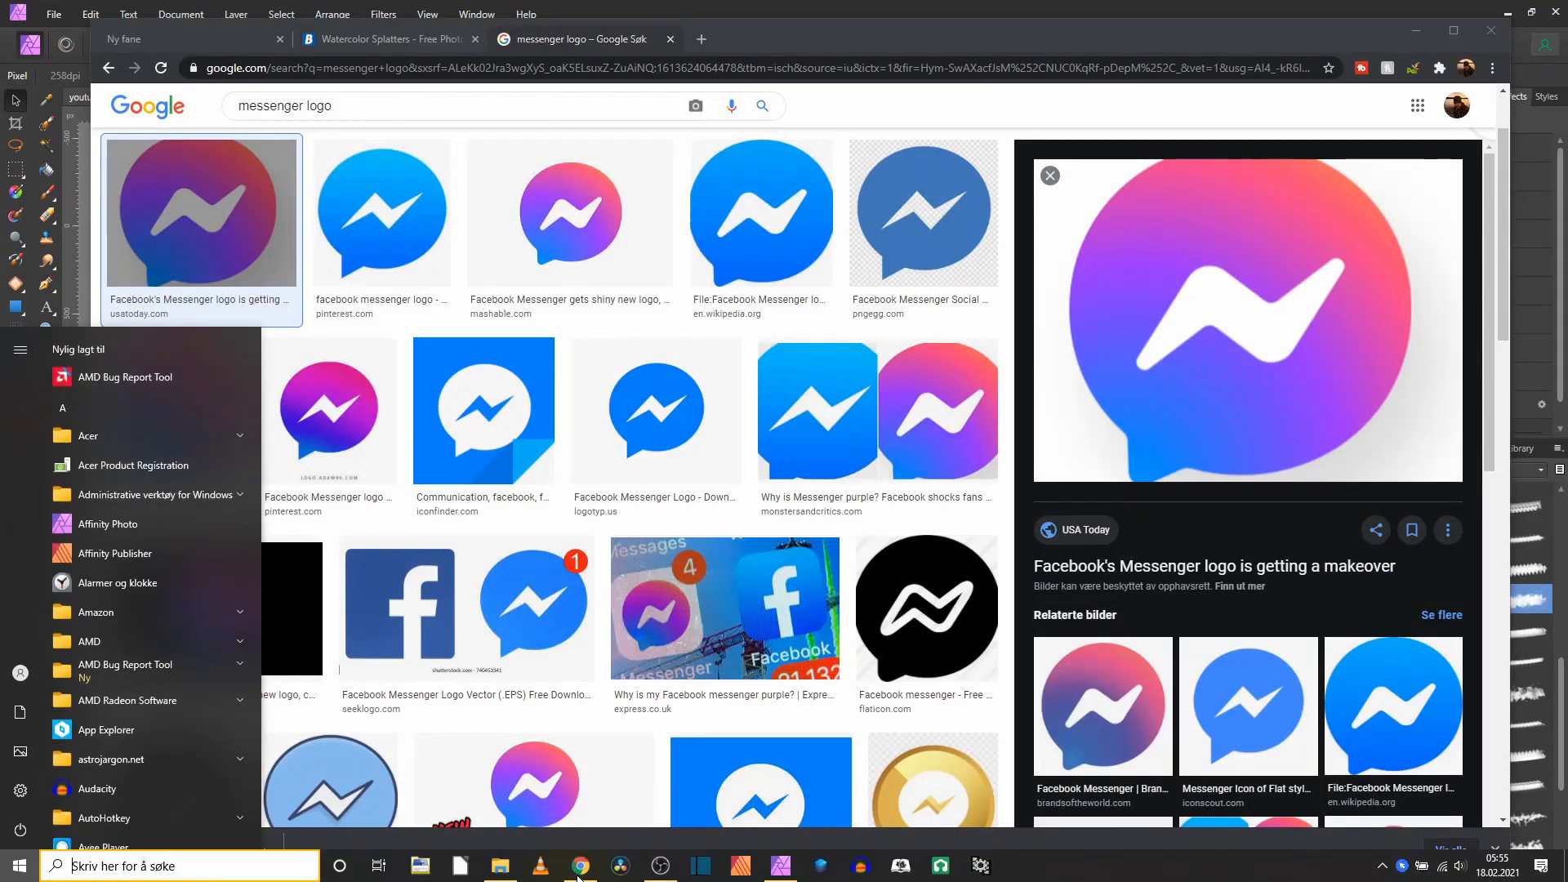
click(780, 866)
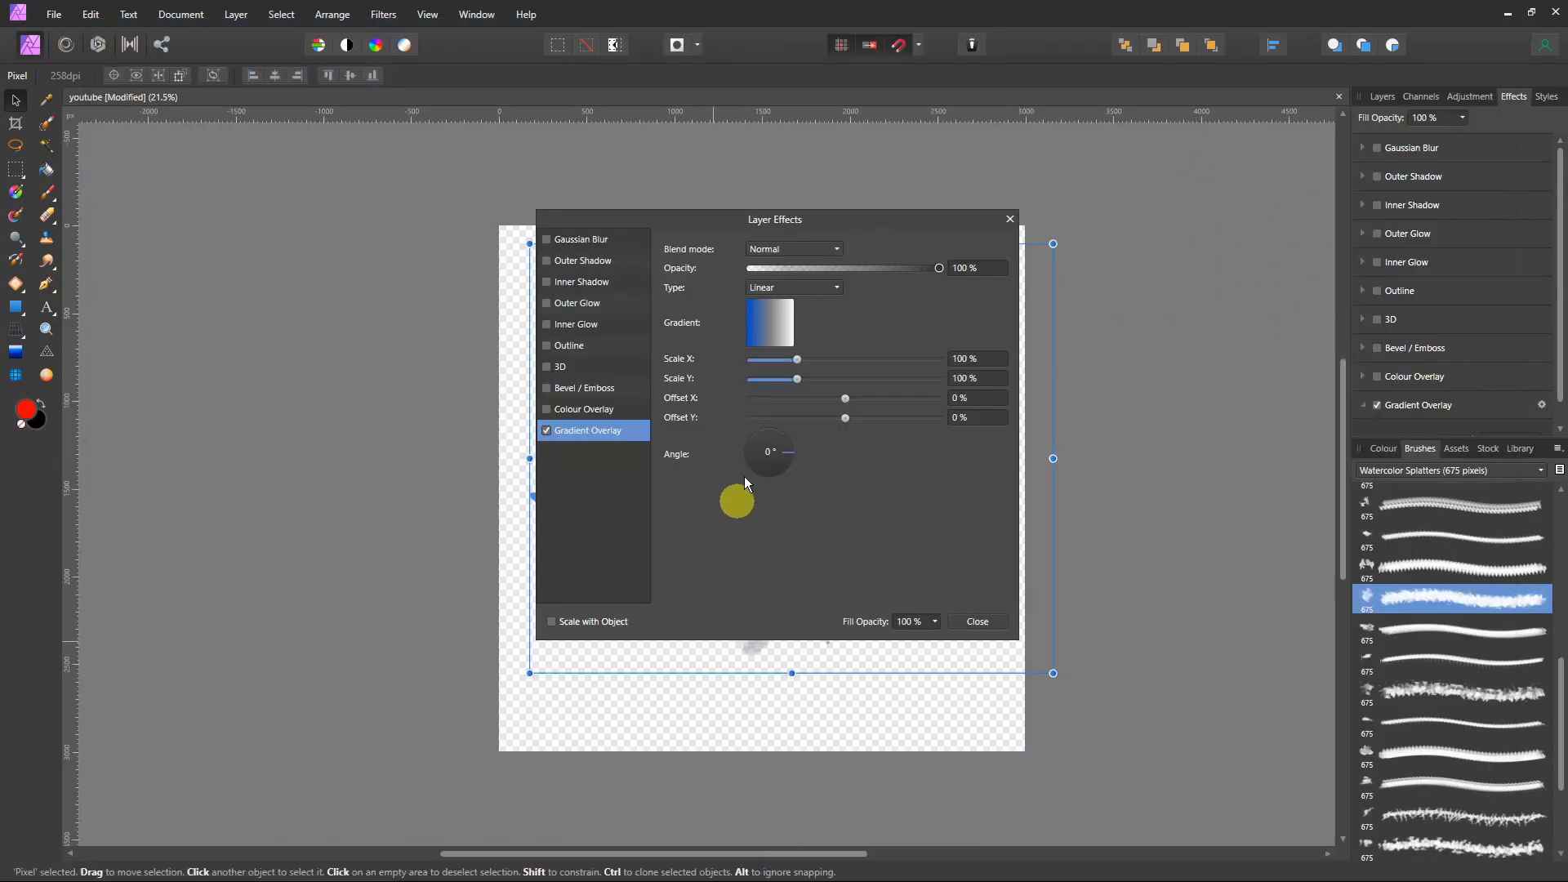
click(774, 341)
click(772, 387)
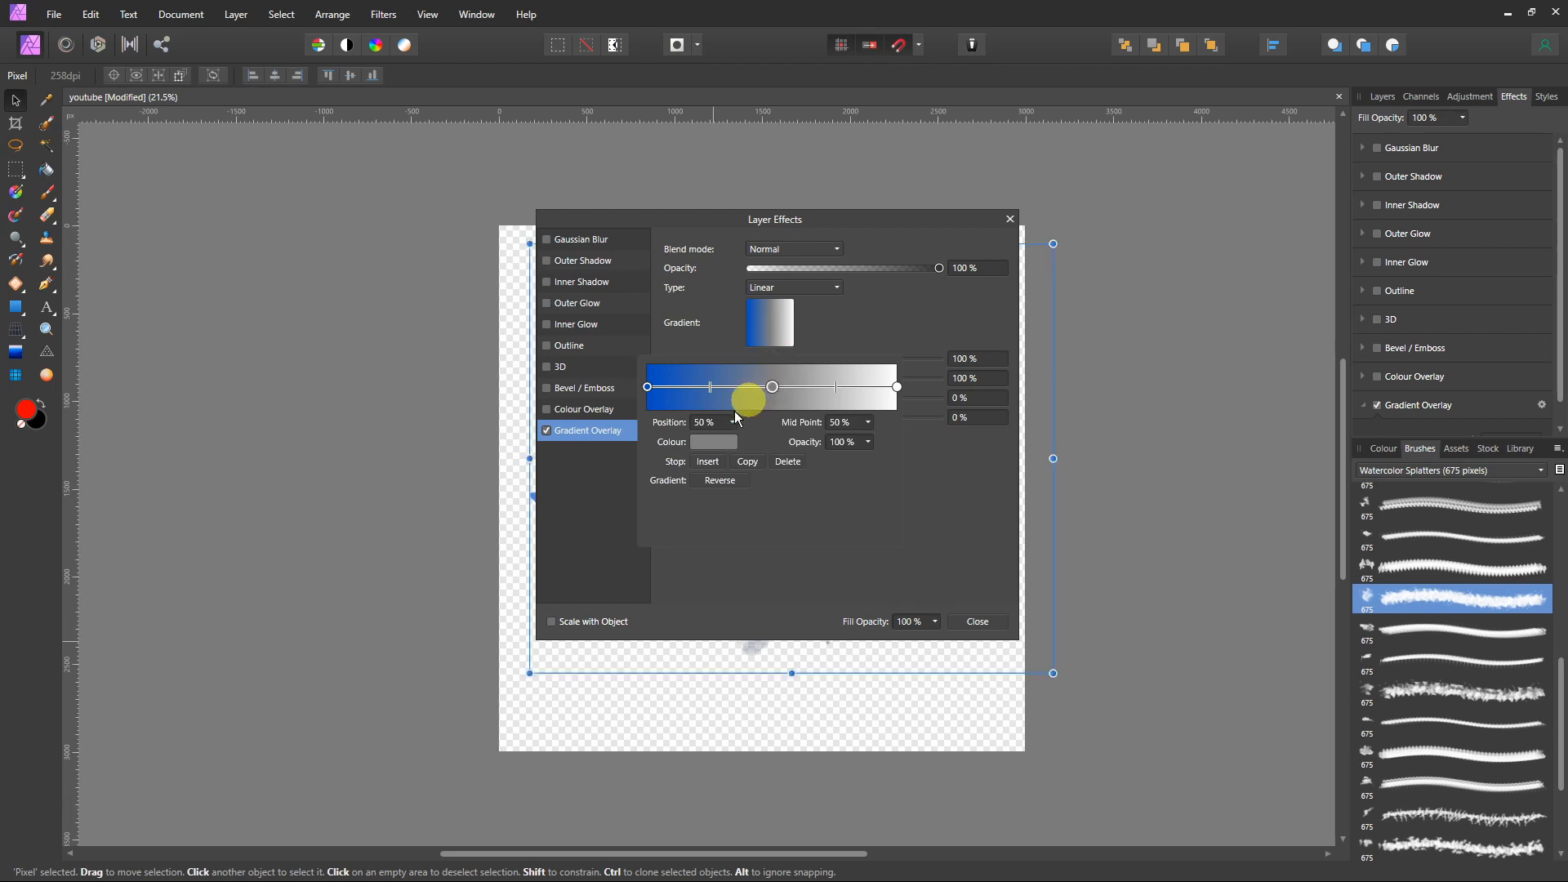
click(714, 442)
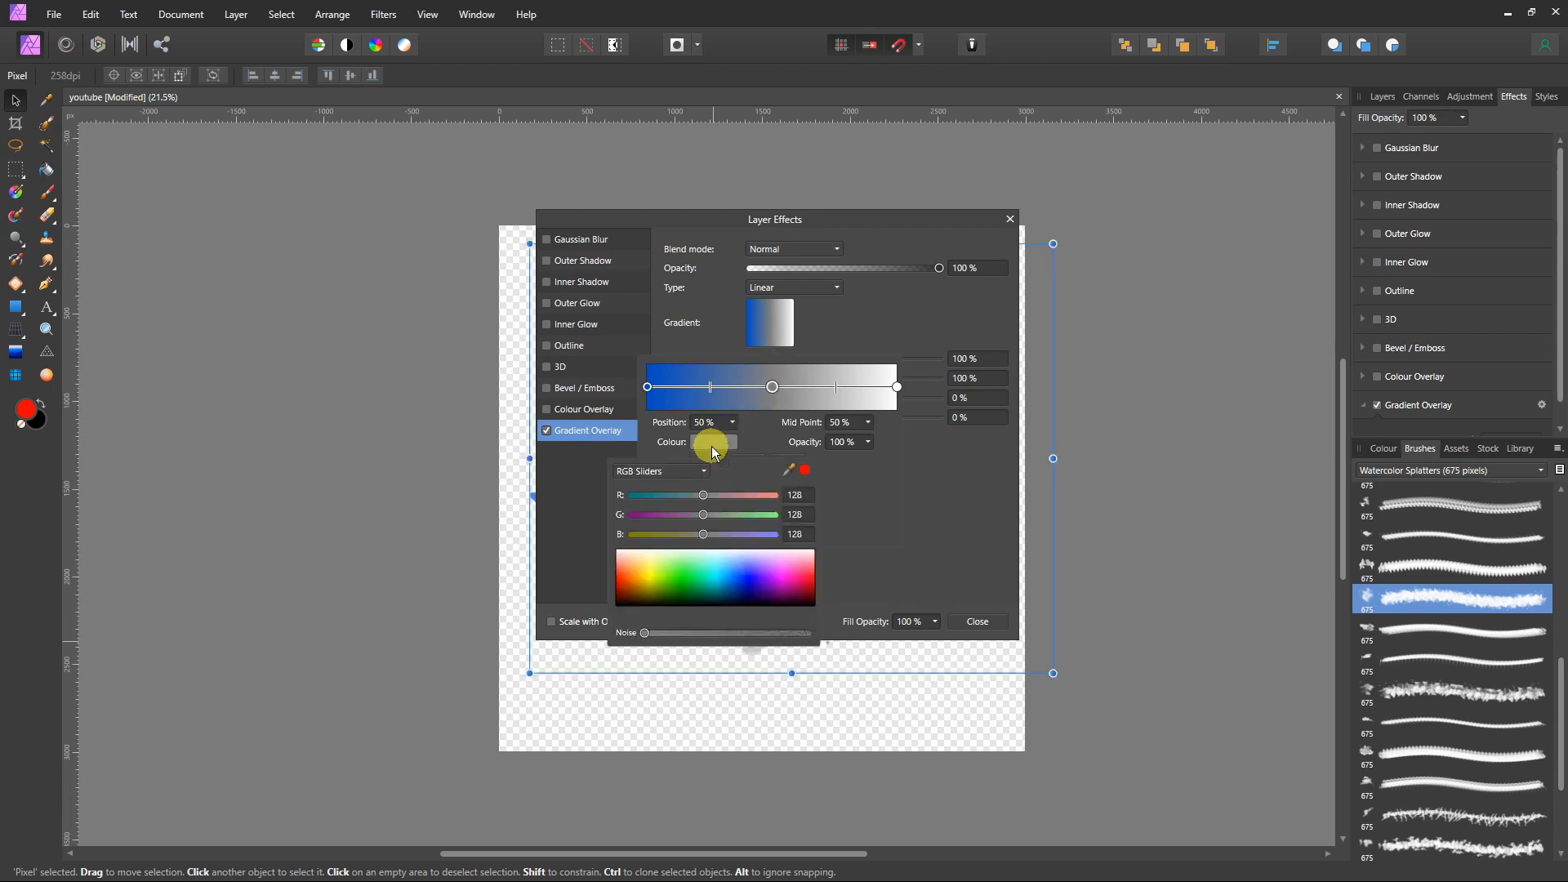
click(776, 593)
drag(777, 592, 774, 587)
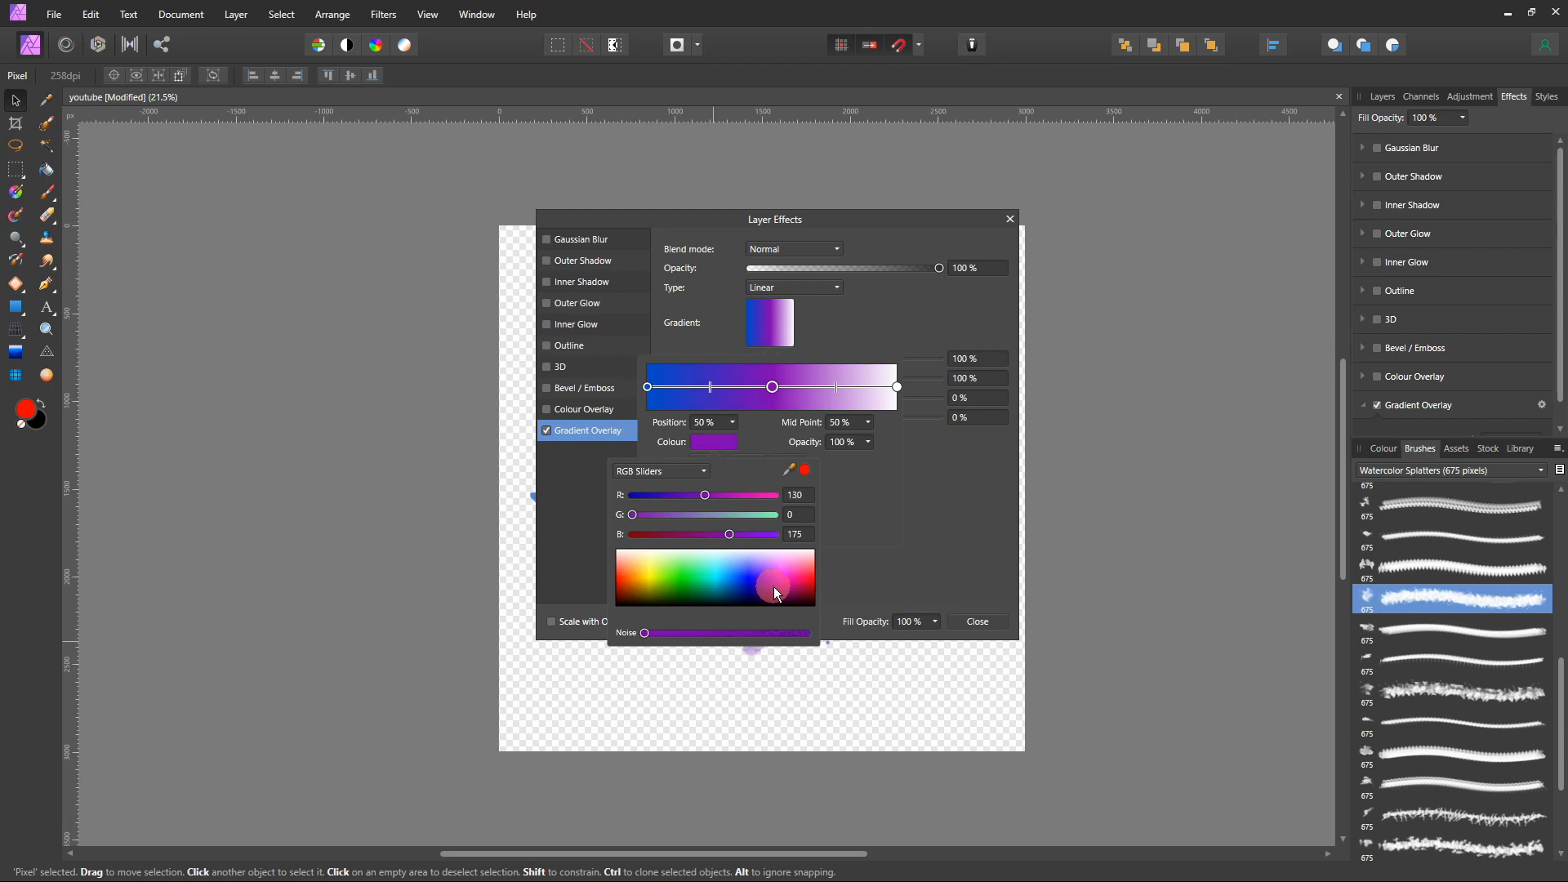
- Set the gradient's end stop to orange, RGB 219, 140, 0
click(898, 387)
click(898, 388)
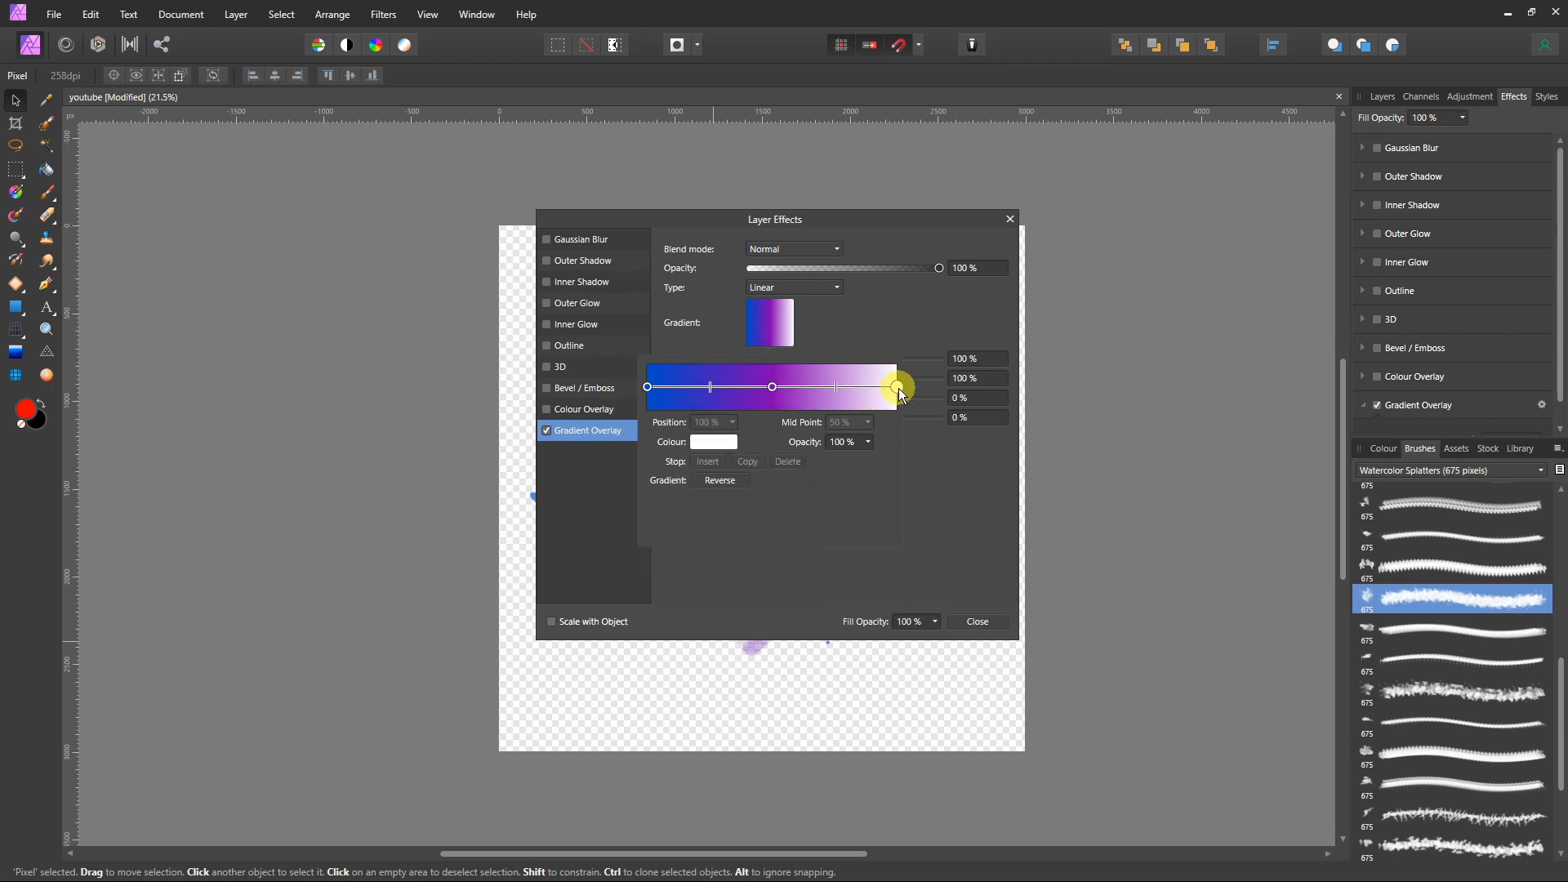
click(723, 443)
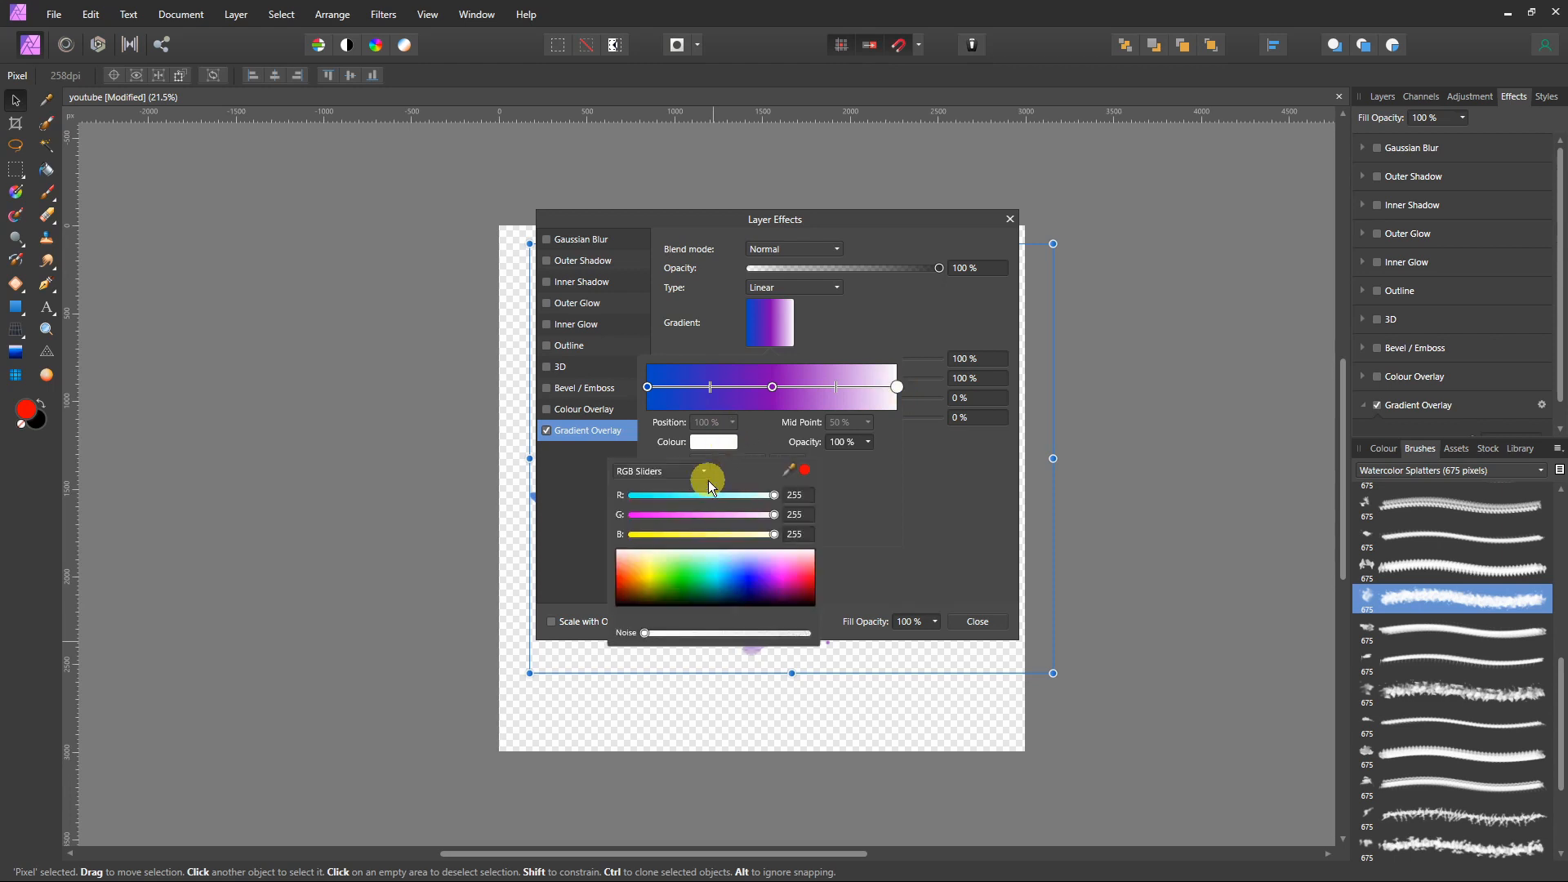
click(634, 589)
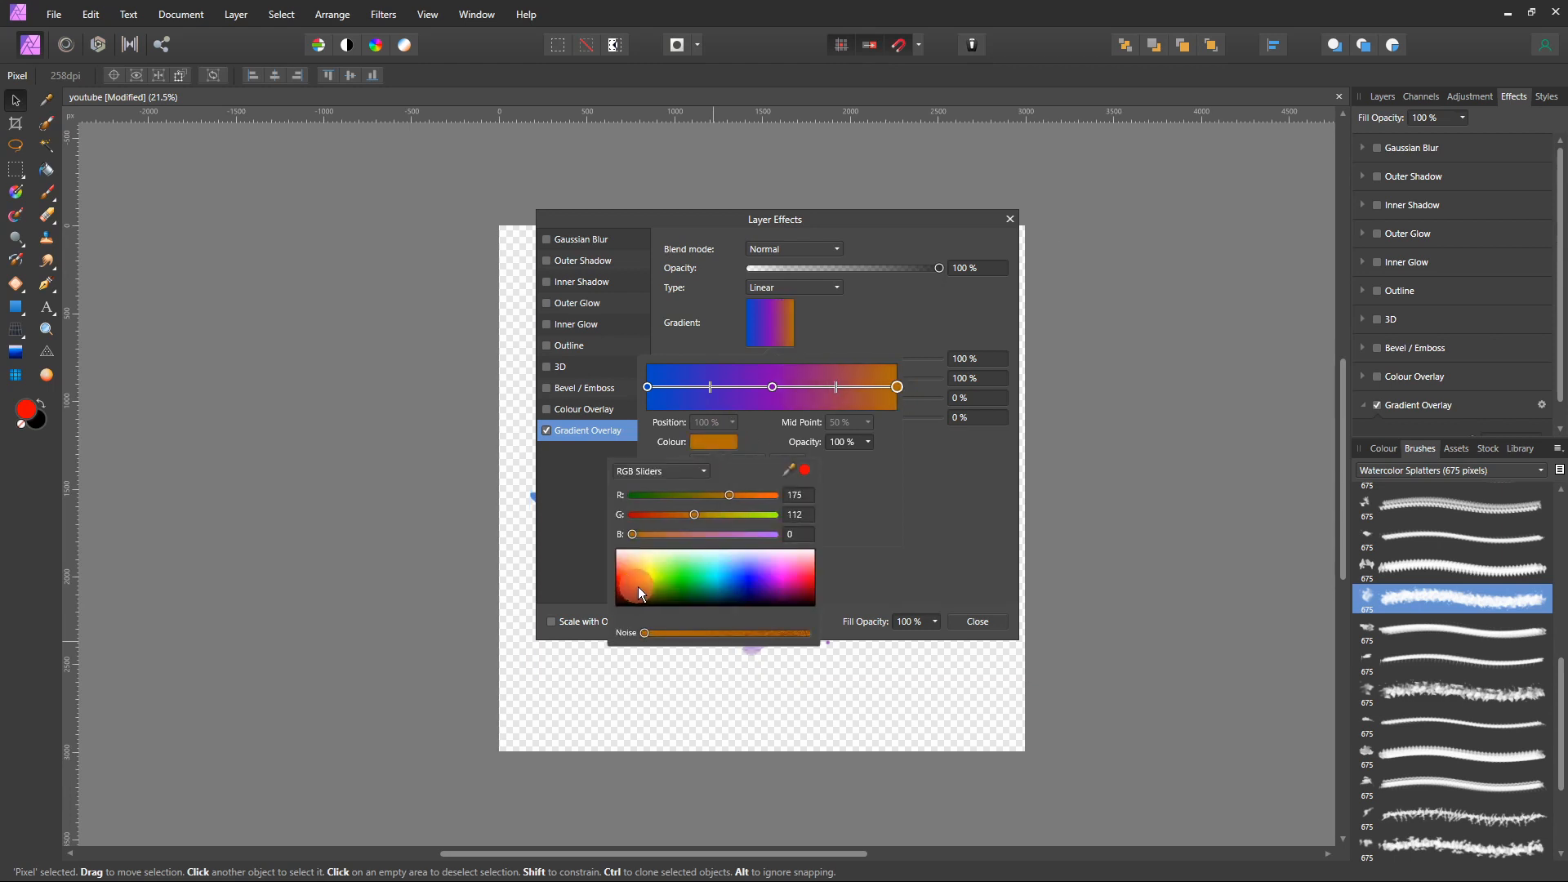
drag(639, 586, 635, 579)
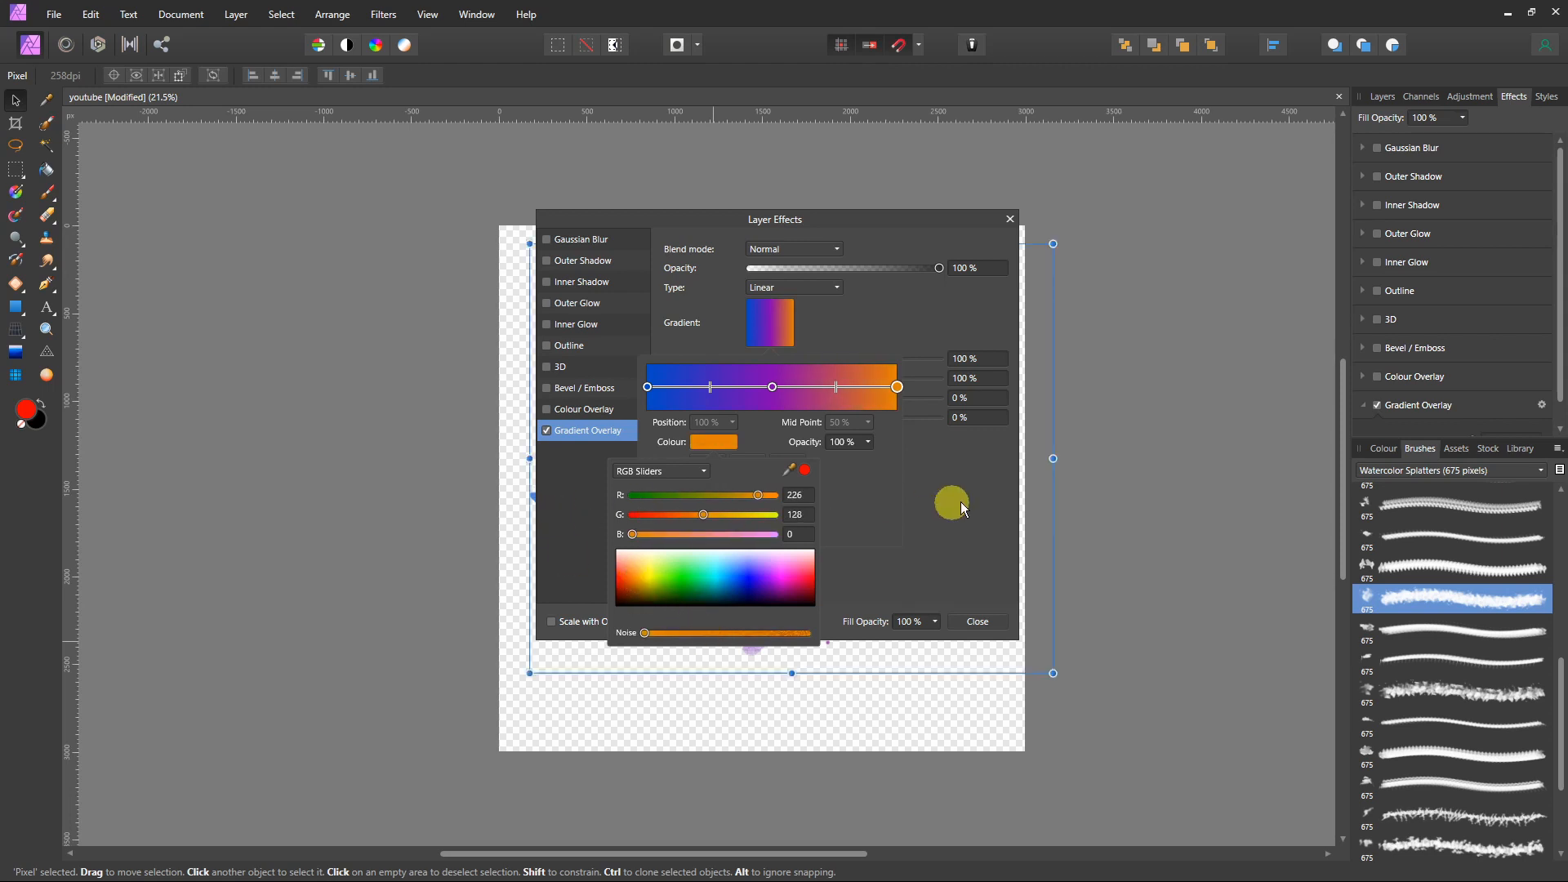
drag(634, 575, 637, 580)
click(719, 447)
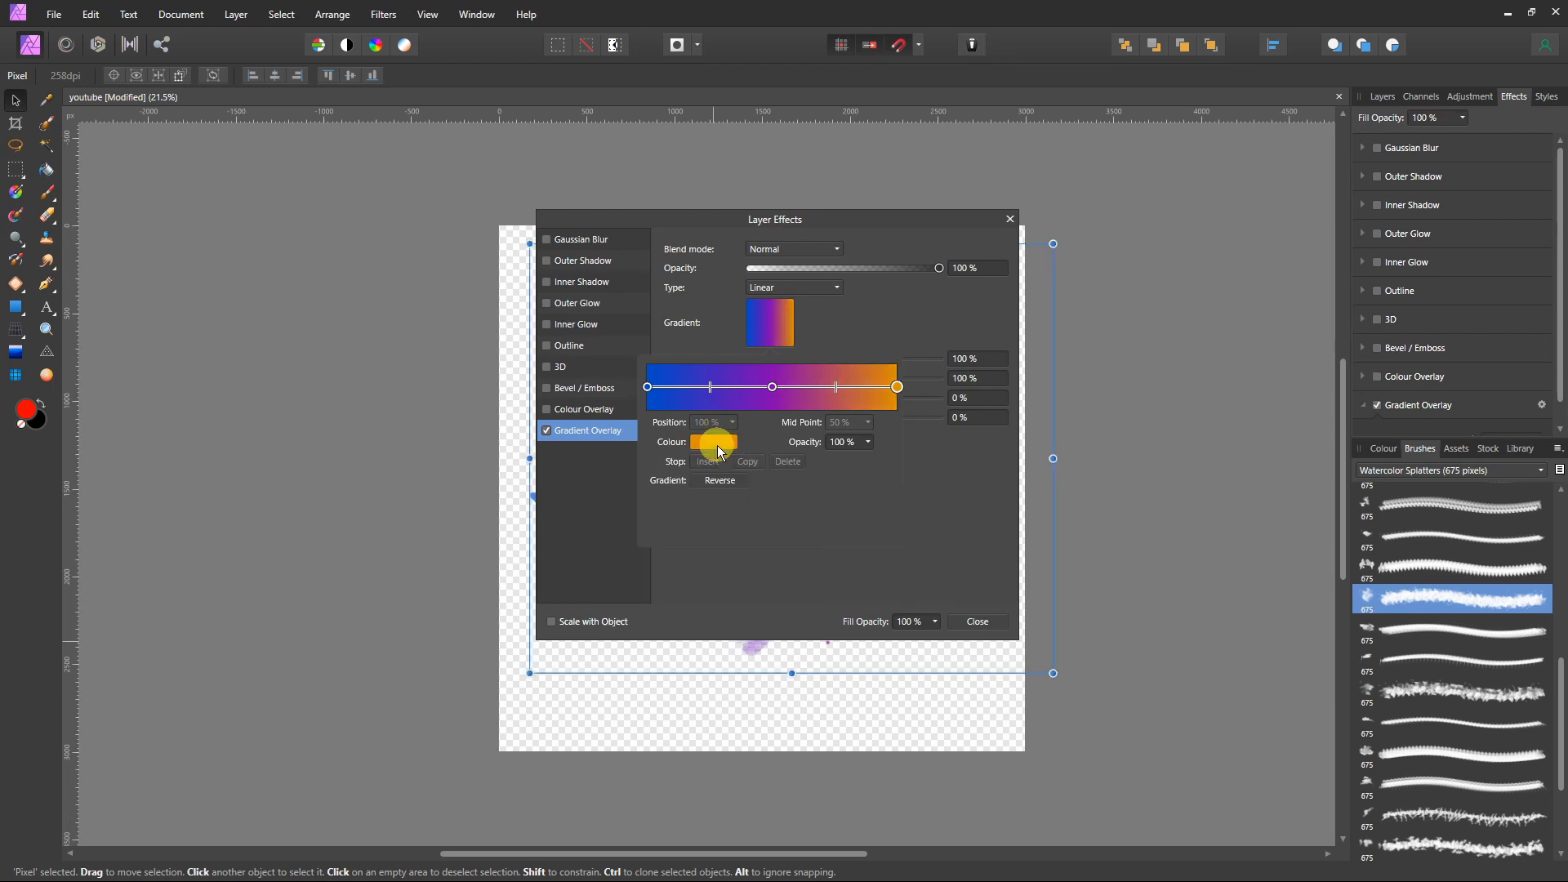
- Move the Layer Effects dialog clear of the artwork and set the gradient overlay's angle to 45°
click(704, 219)
drag(713, 226, 1205, 214)
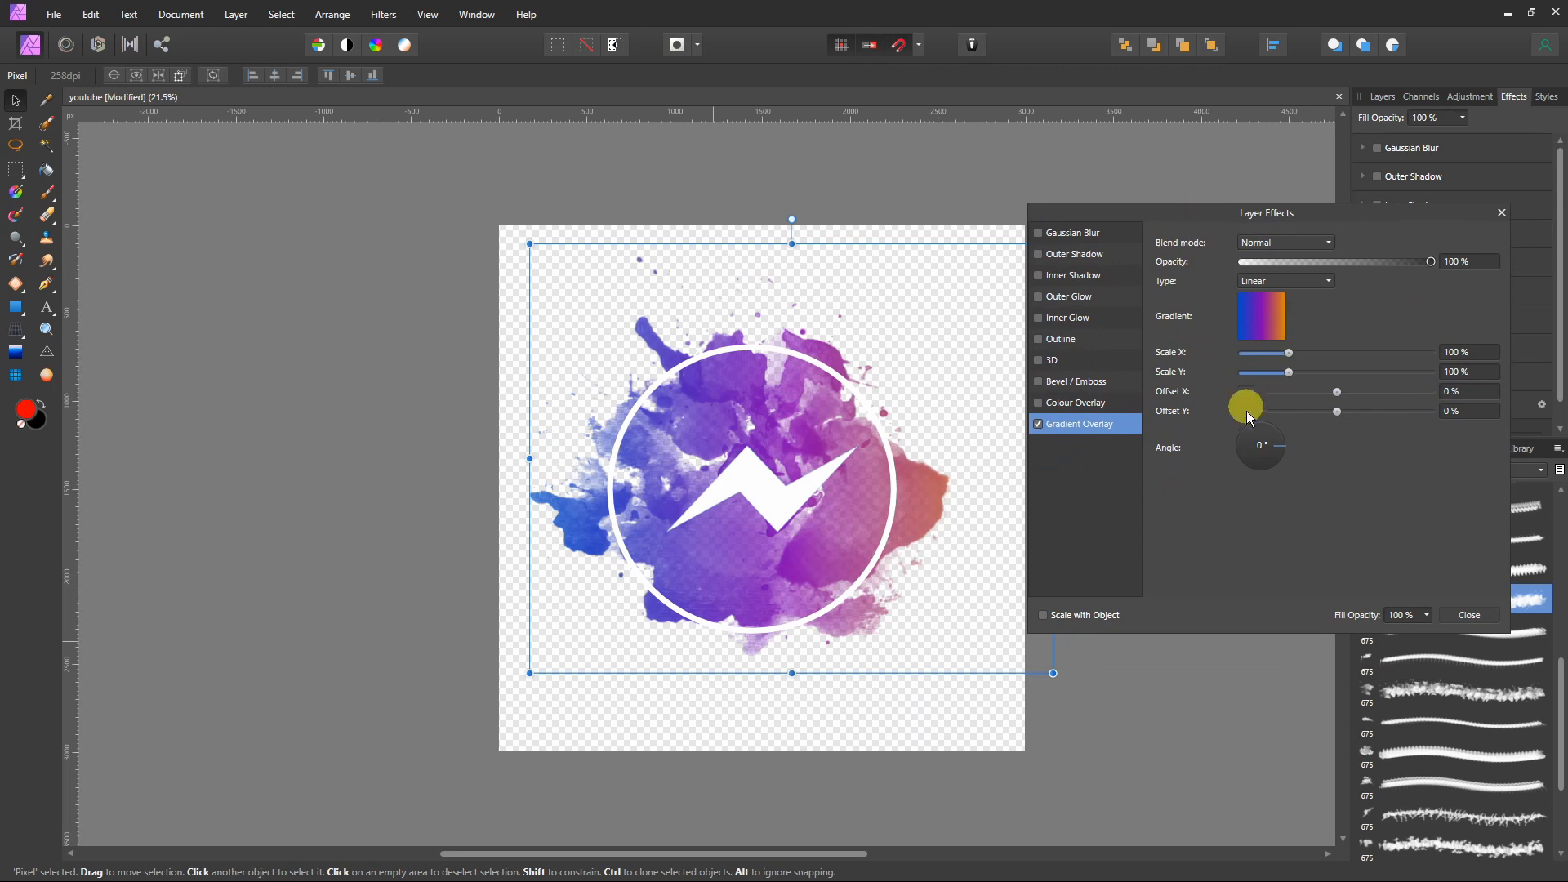
click(1267, 434)
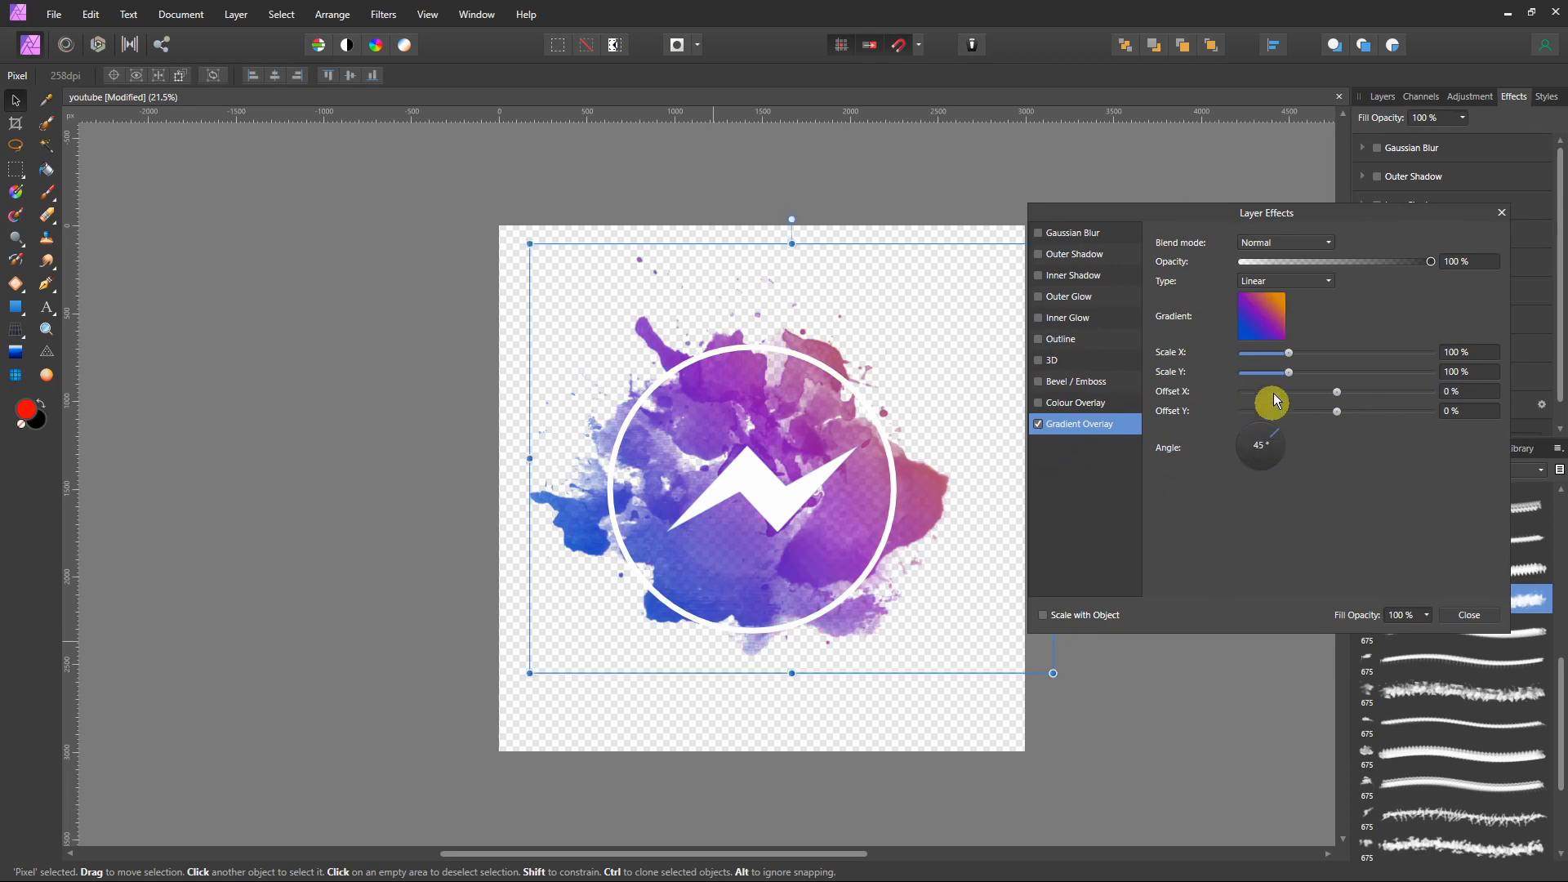
- Move the purple stop to 40% and set the mid points to 48% before it and 30% after it
click(1257, 318)
click(1263, 381)
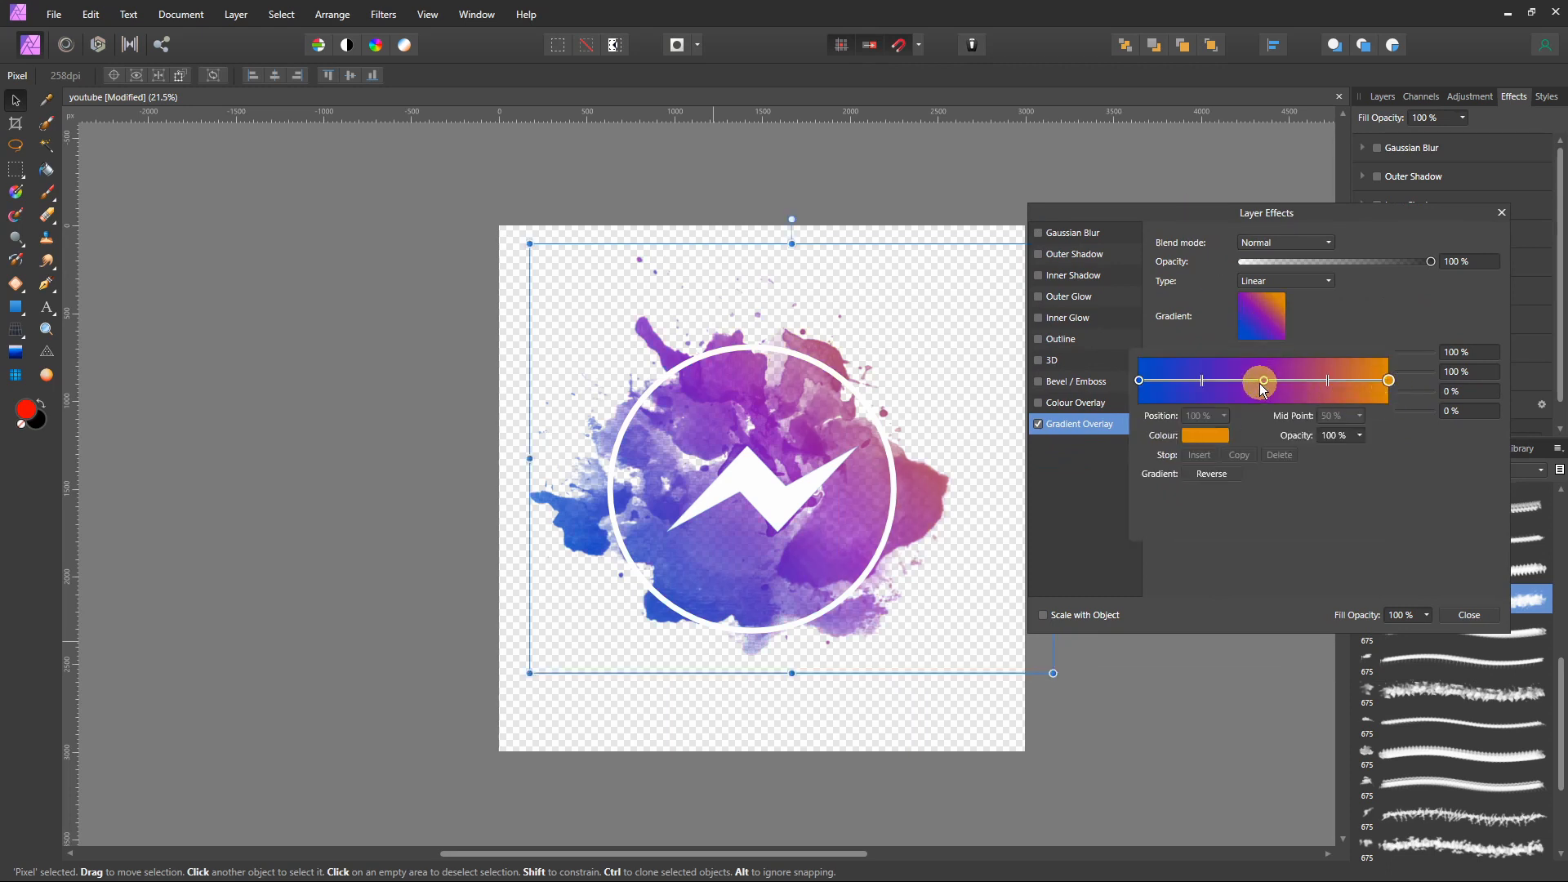
mouse_move(1264, 381)
mouse_down()
mouse_move(1239, 381)
mouse_move(1294, 386)
mouse_up()
click(1295, 382)
drag(1191, 382, 1190, 391)
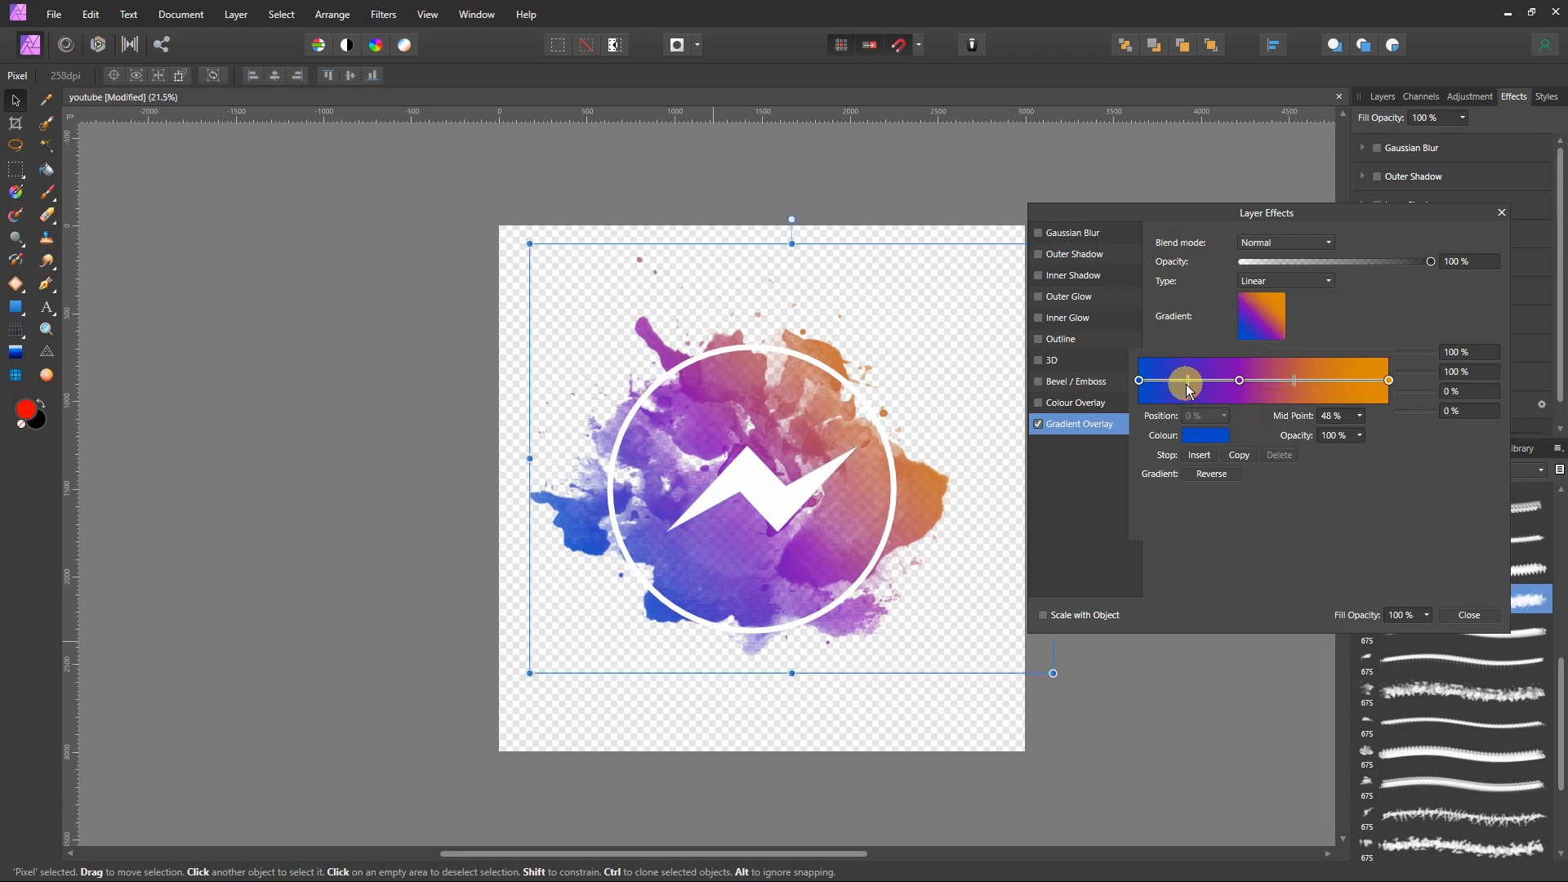
click(1388, 380)
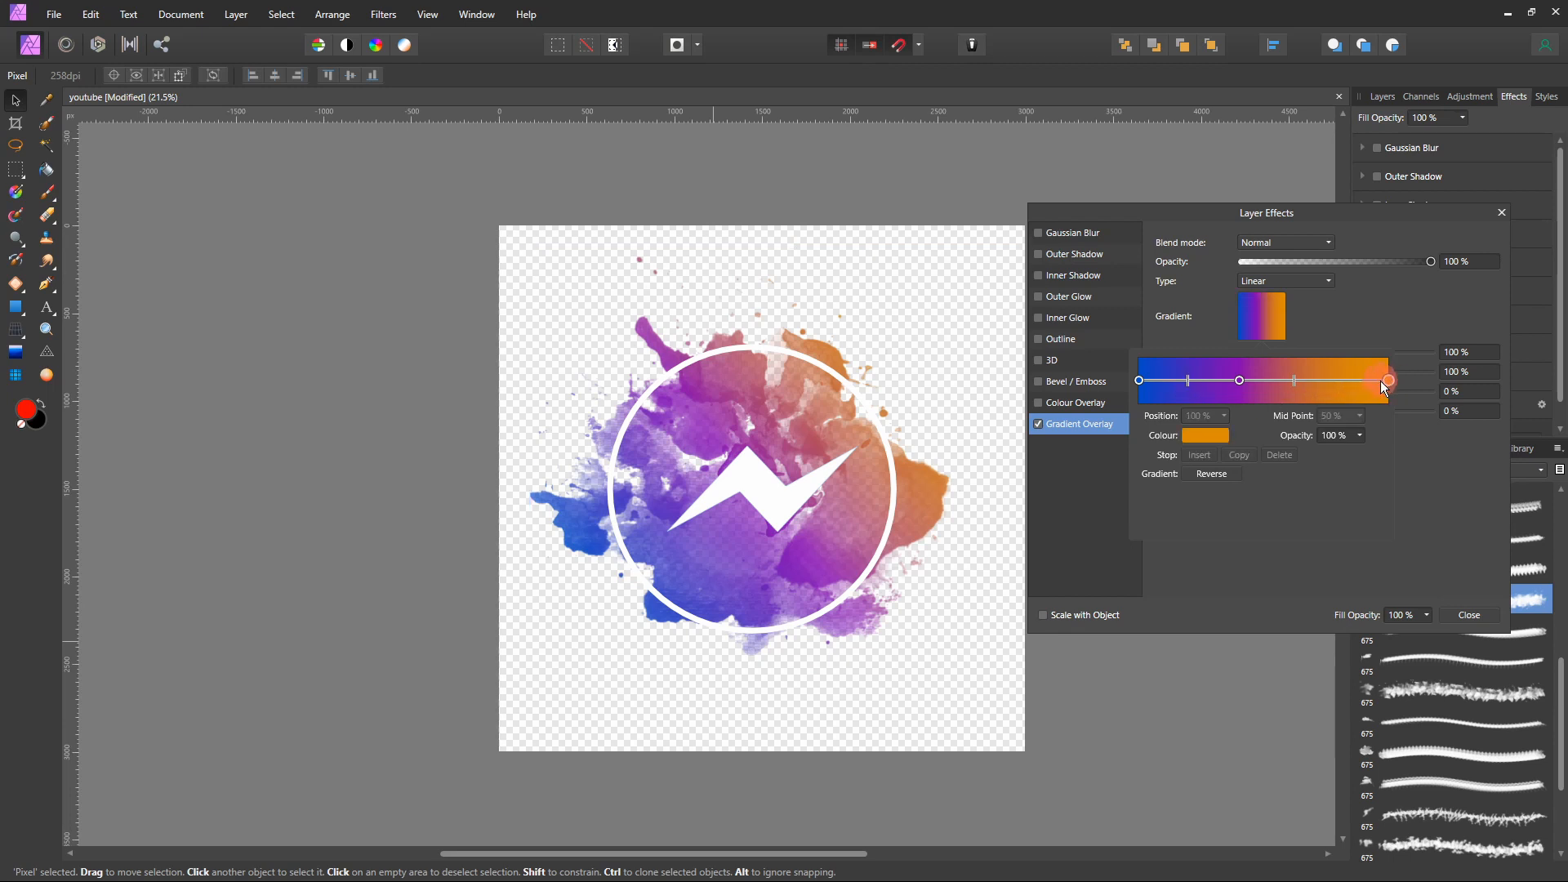
drag(1295, 384, 1285, 382)
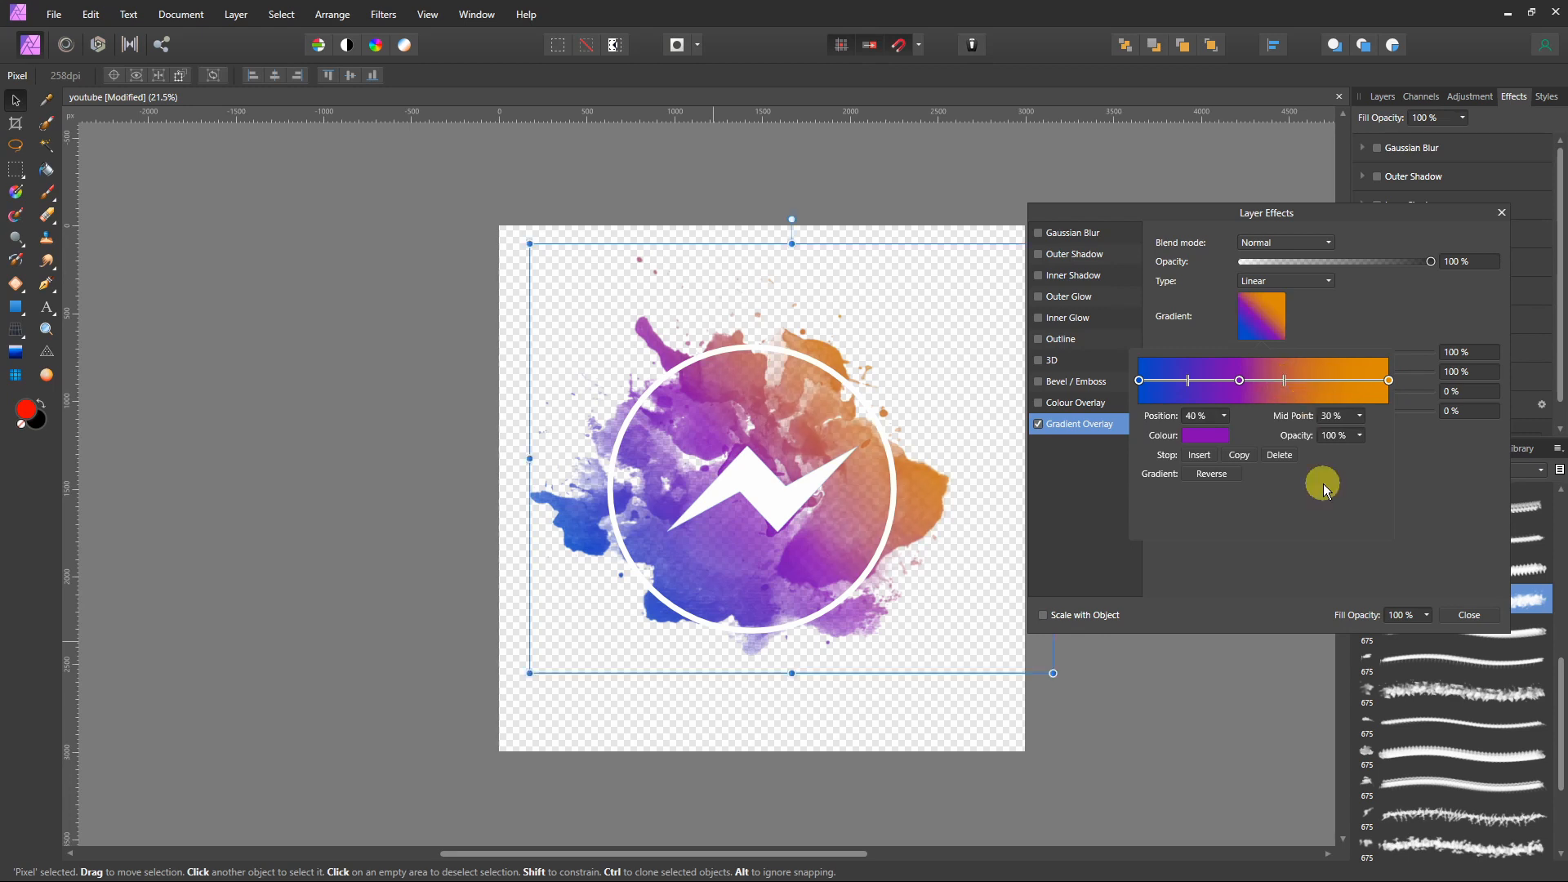
- Recolour the gradient's end stop to yellow, about RGB 255, 202, 7, and close the layer effects
click(1389, 380)
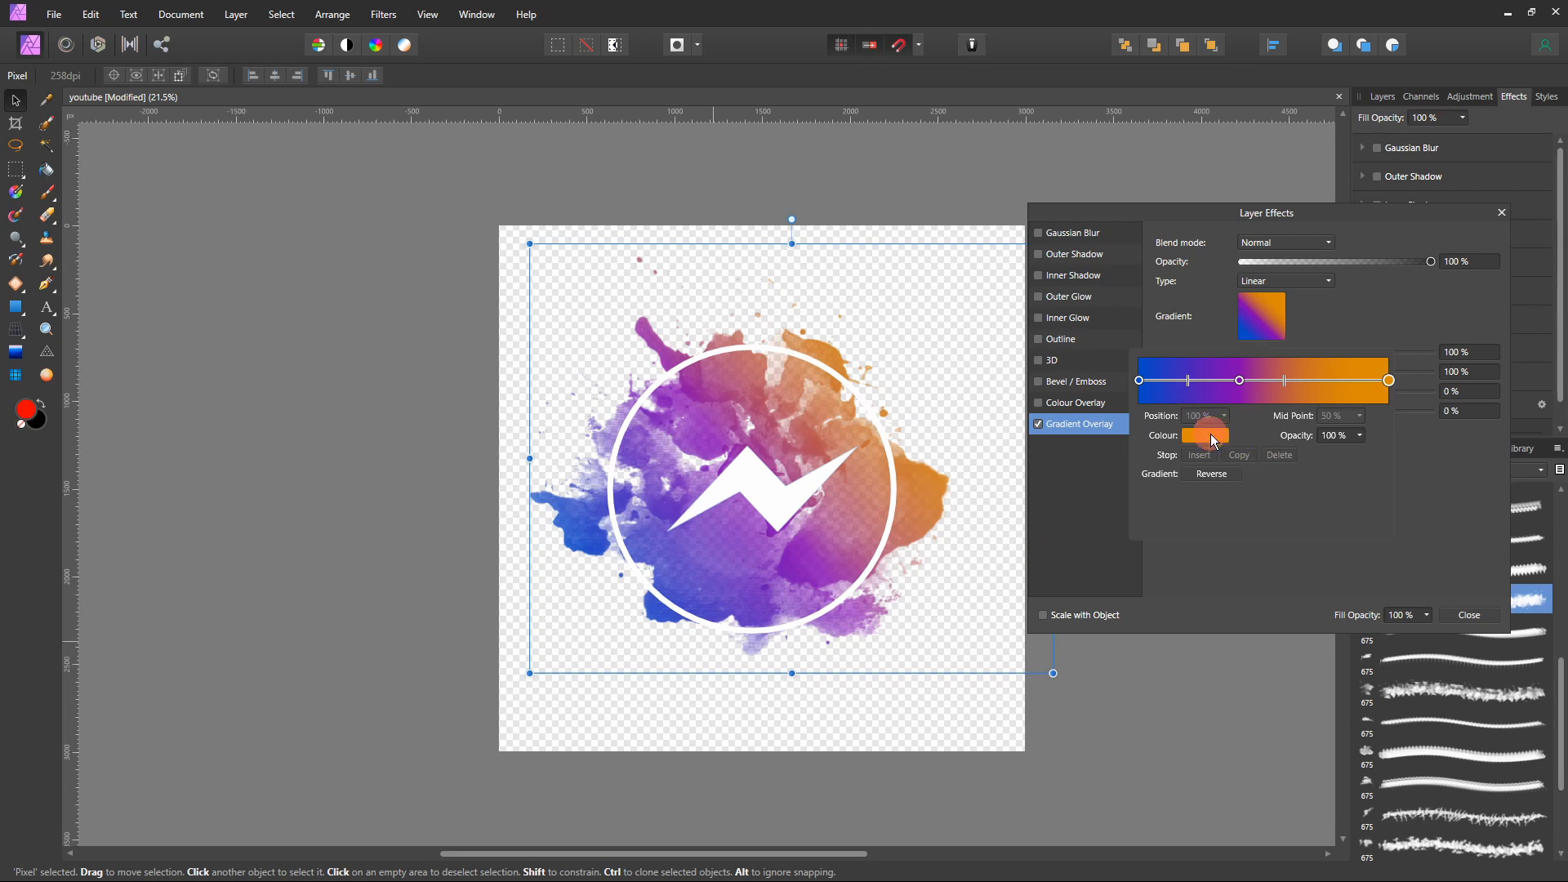
click(1206, 441)
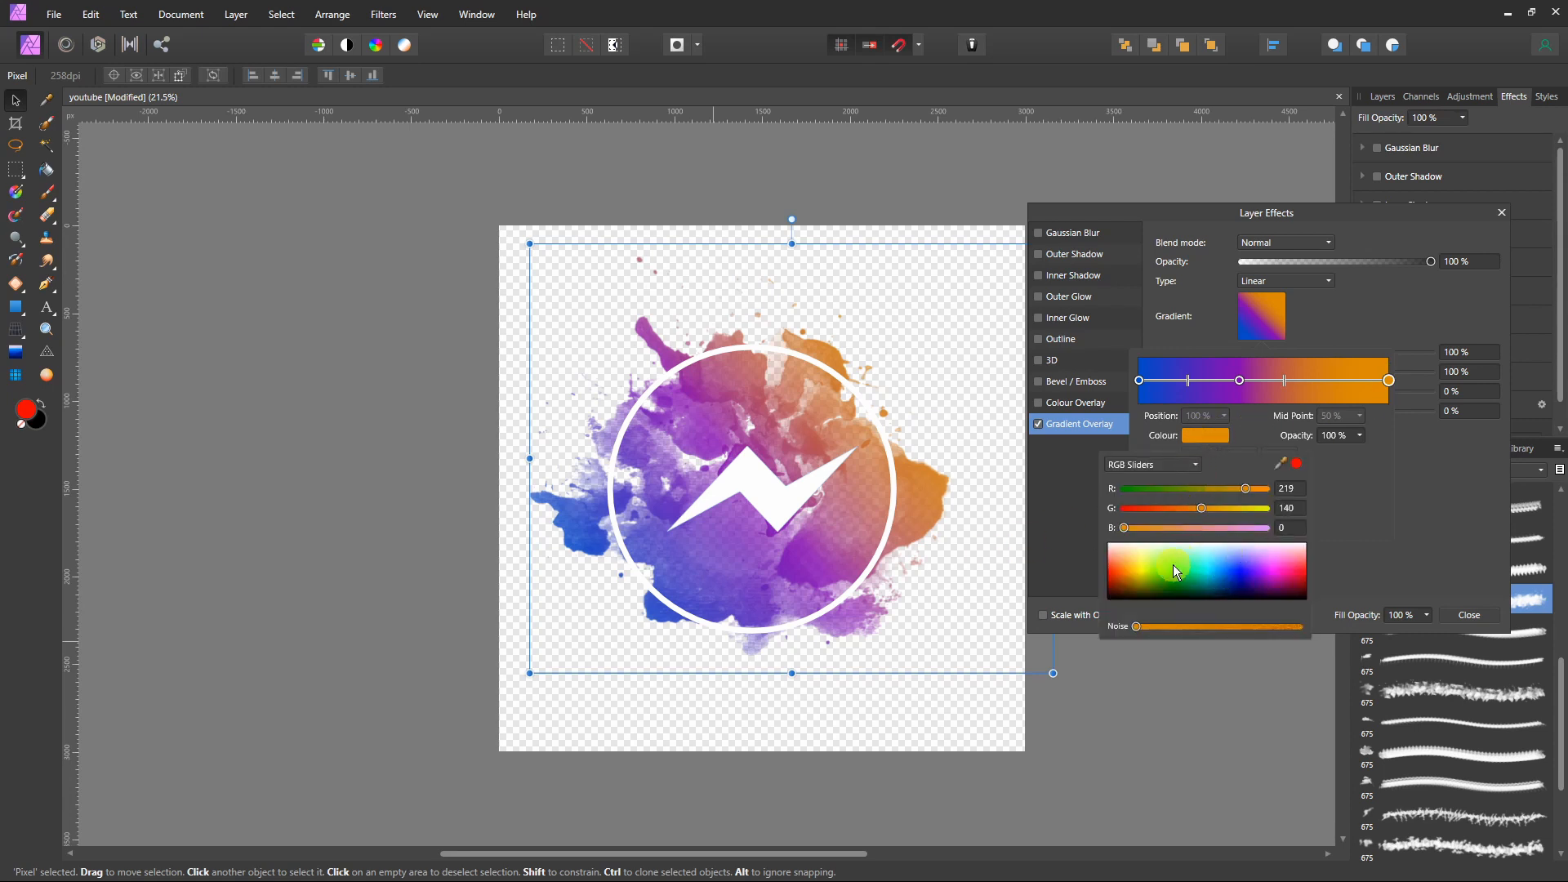
drag(1130, 572, 1134, 571)
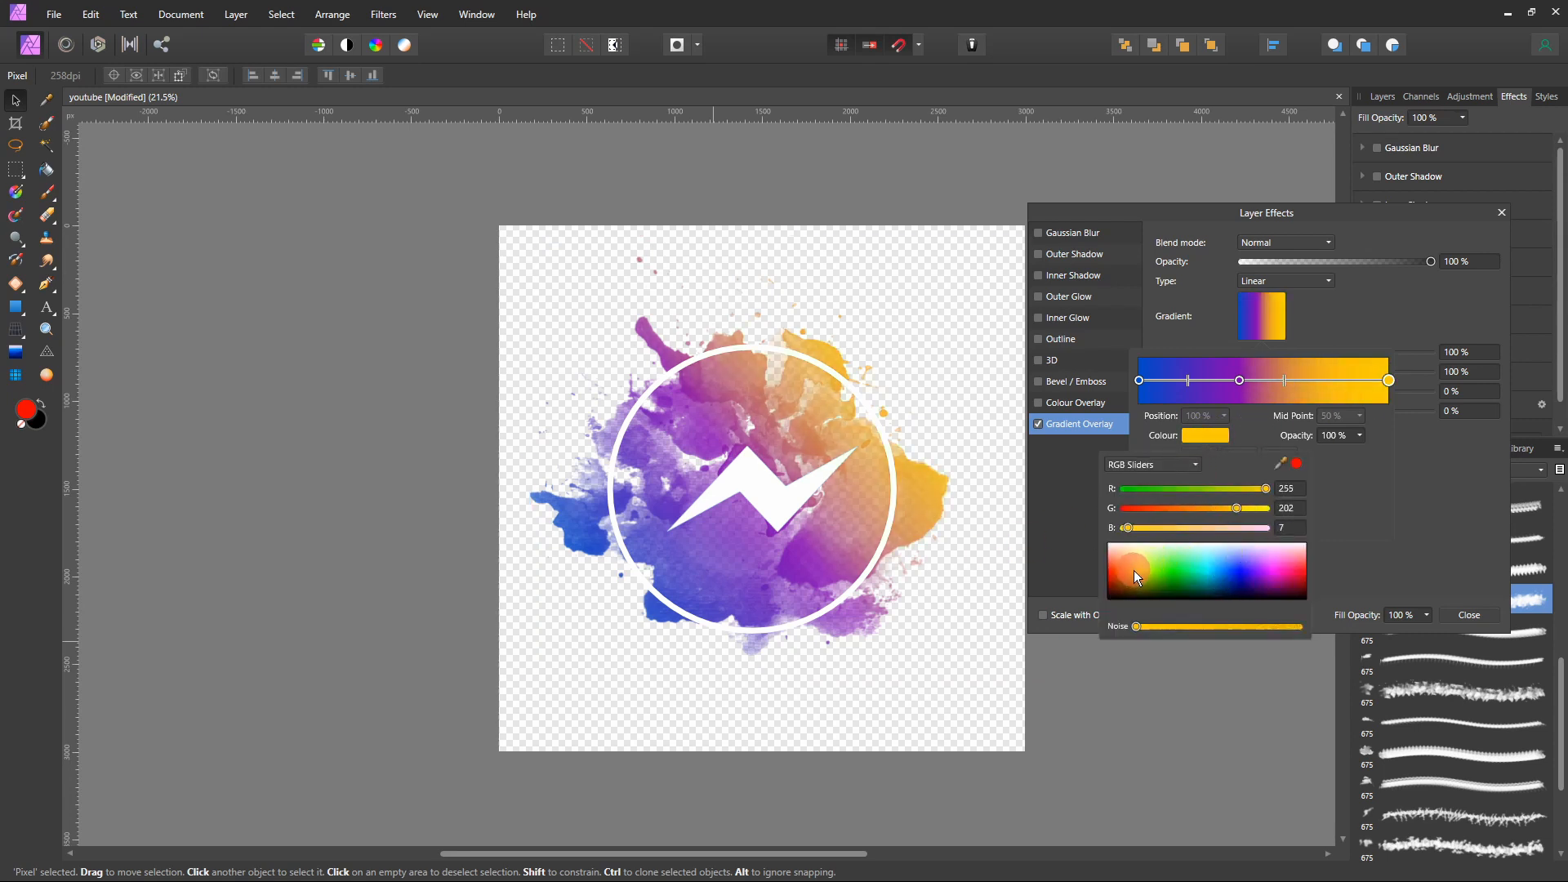
click(899, 390)
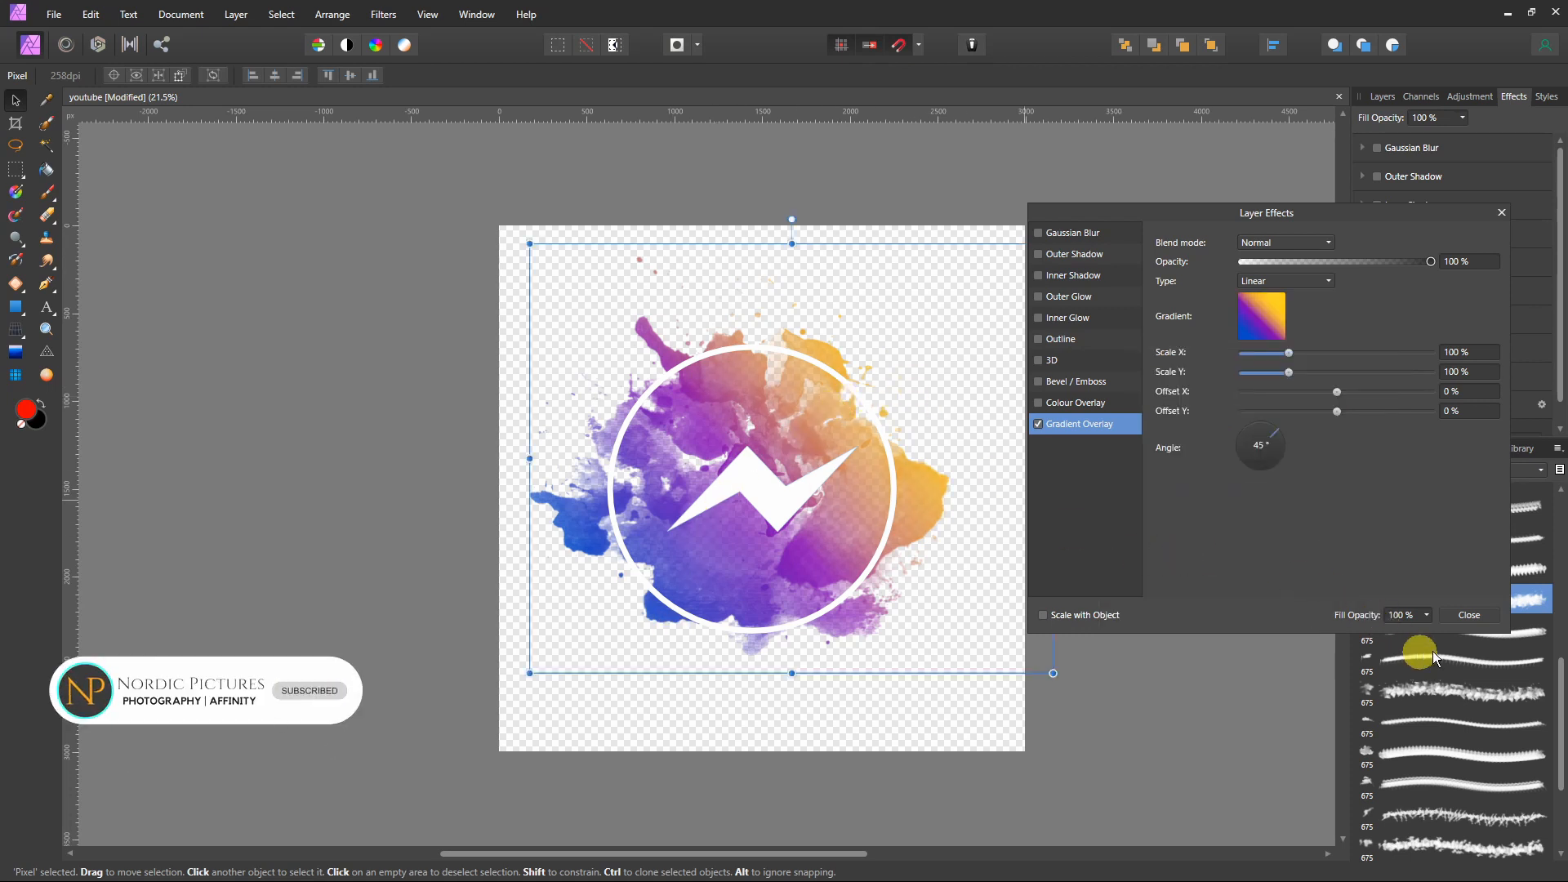
click(1464, 615)
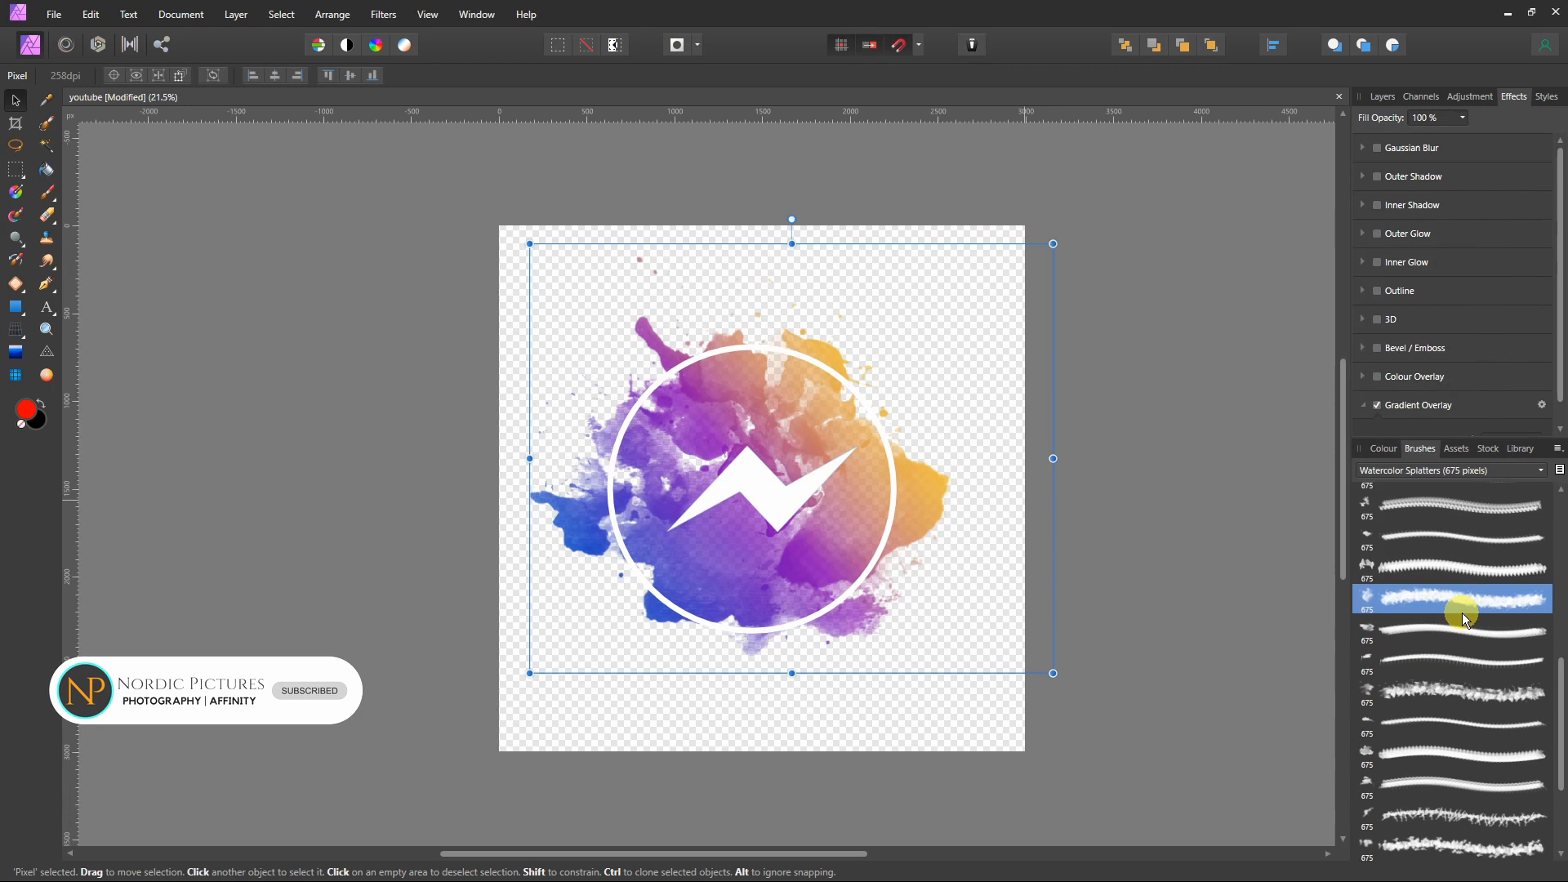
- Show the black background rectangle layer behind the Messenger logo and deselect the splash layer
click(1380, 97)
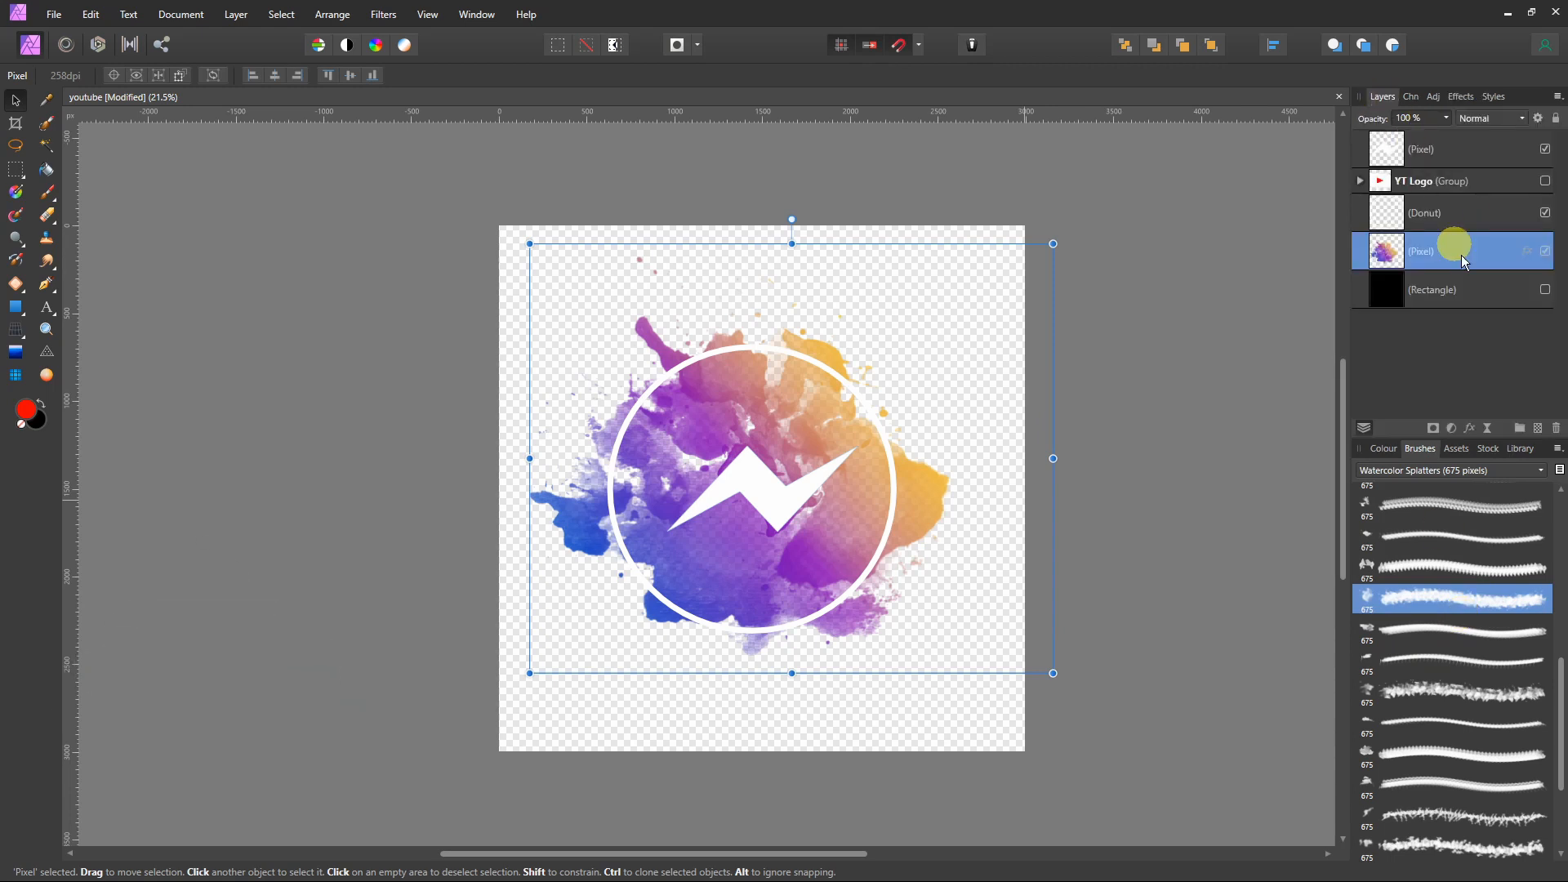
click(1545, 289)
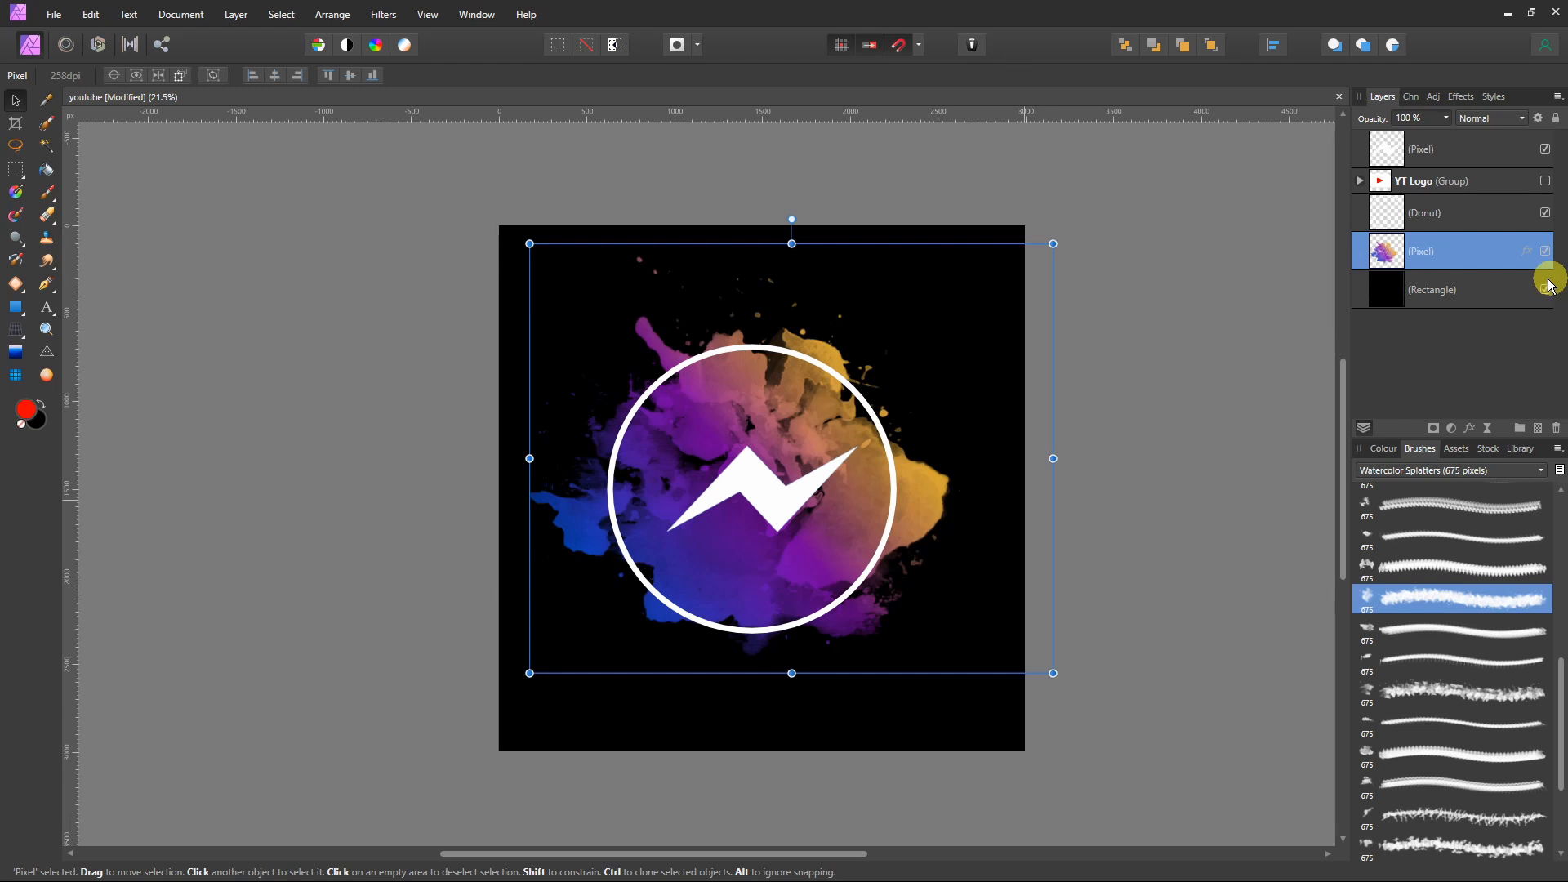
click(1242, 445)
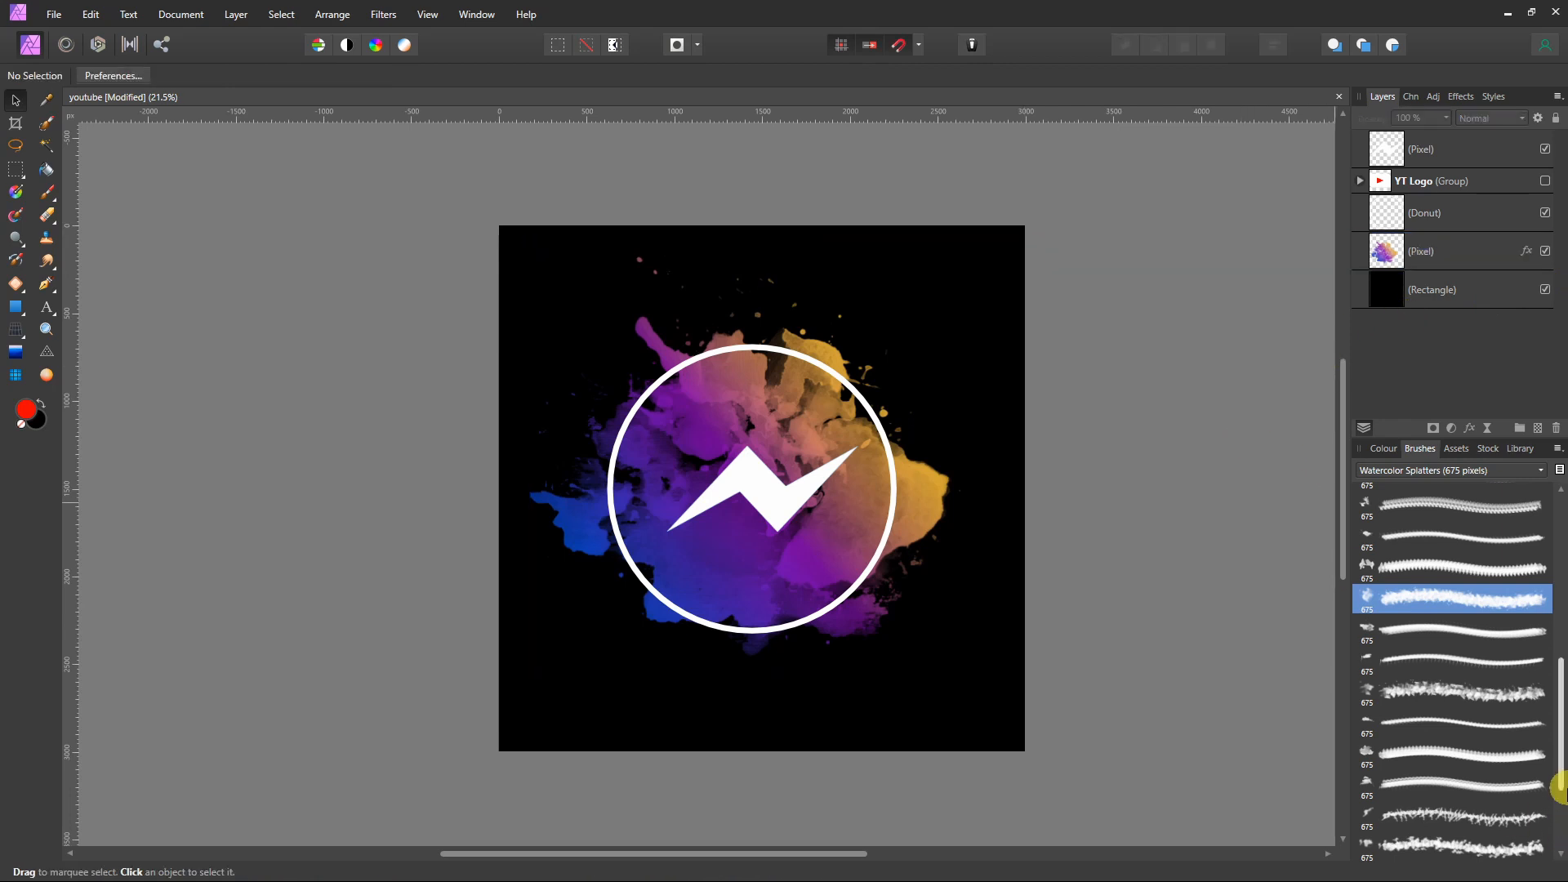